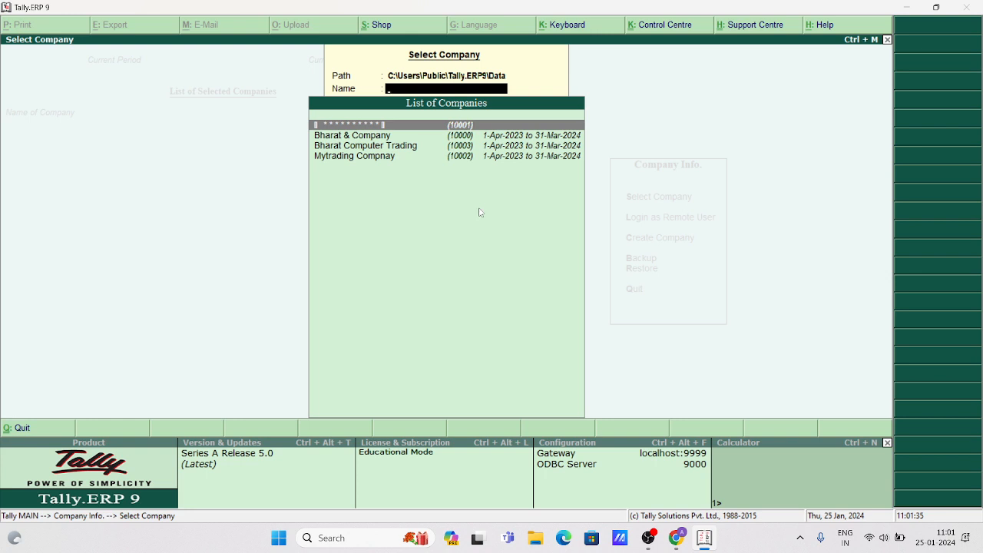
Open the Bharat Computer Trading company.
{"action": "key", "text": "Down"}
{"action": "key", "text": "Down"}
{"action": "key", "text": "Down"}
{"action": "key", "text": "Up"}
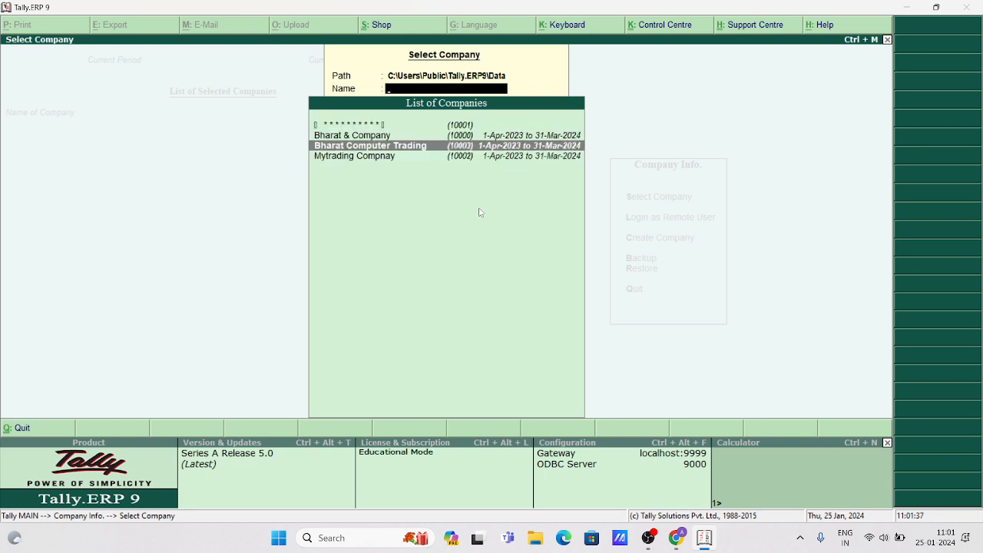
{"action": "key", "text": "Return"}
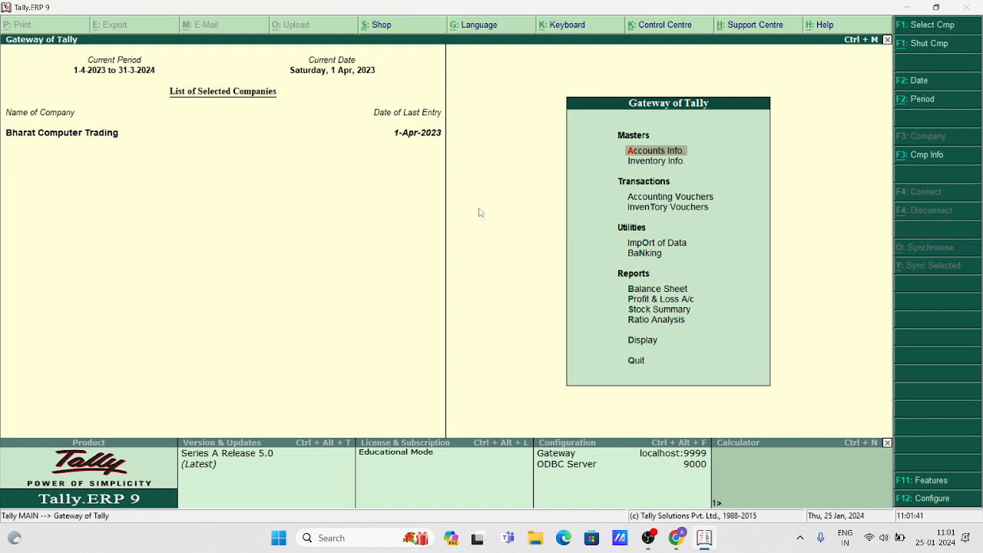
Drill the Stock Summary down through Laptop and HP1510 to April's vouchers.
{"action": "key", "text": "Down"}
{"action": "key", "text": "Down"}
{"action": "key", "text": "Down"}
{"action": "key", "text": "Down"}
{"action": "key", "text": "Down"}
{"action": "key", "text": "Down"}
{"action": "key", "text": "Down"}
{"action": "key", "text": "Down"}
{"action": "key", "text": "Down"}
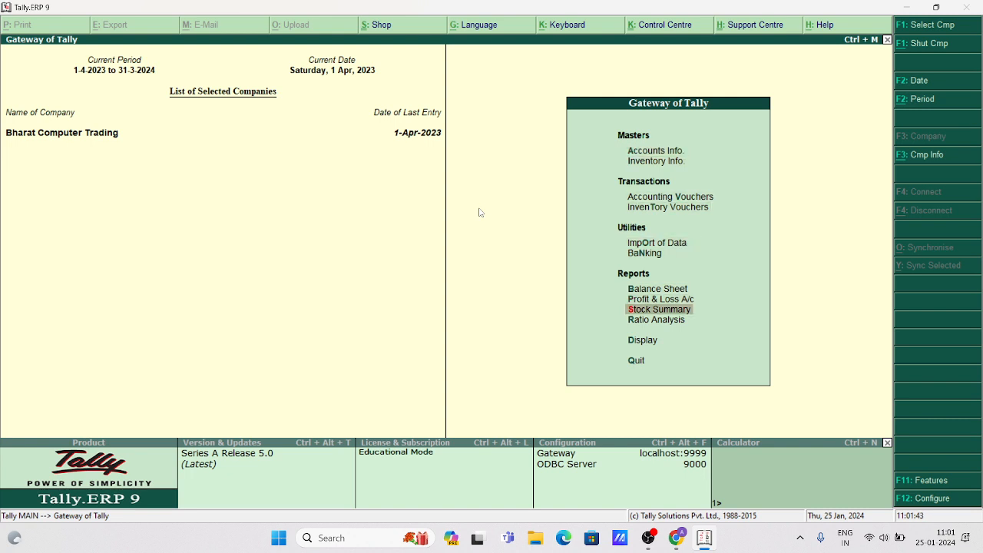
{"action": "key", "text": "Up"}
{"action": "key", "text": "Return"}
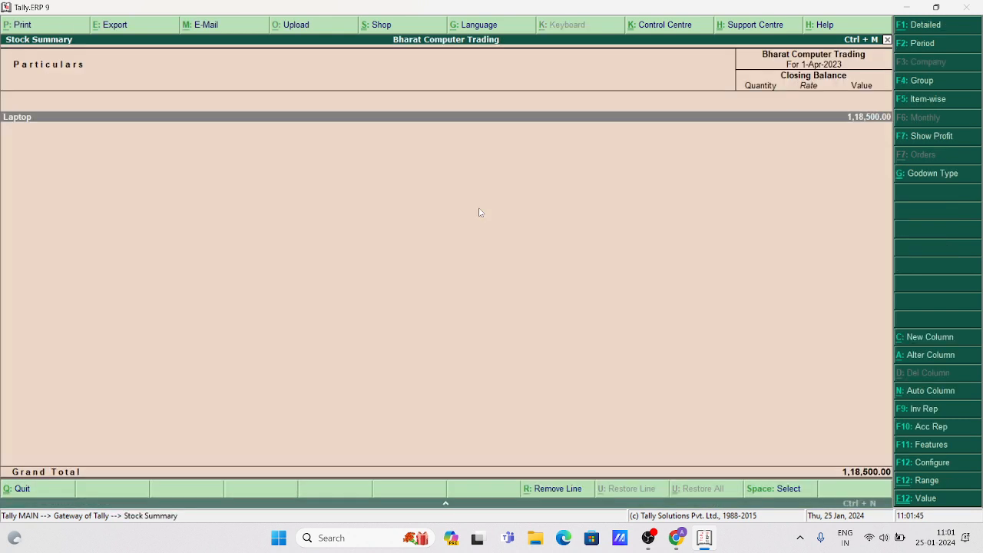
{"action": "key", "text": "Return"}
{"action": "key", "text": "Return"}
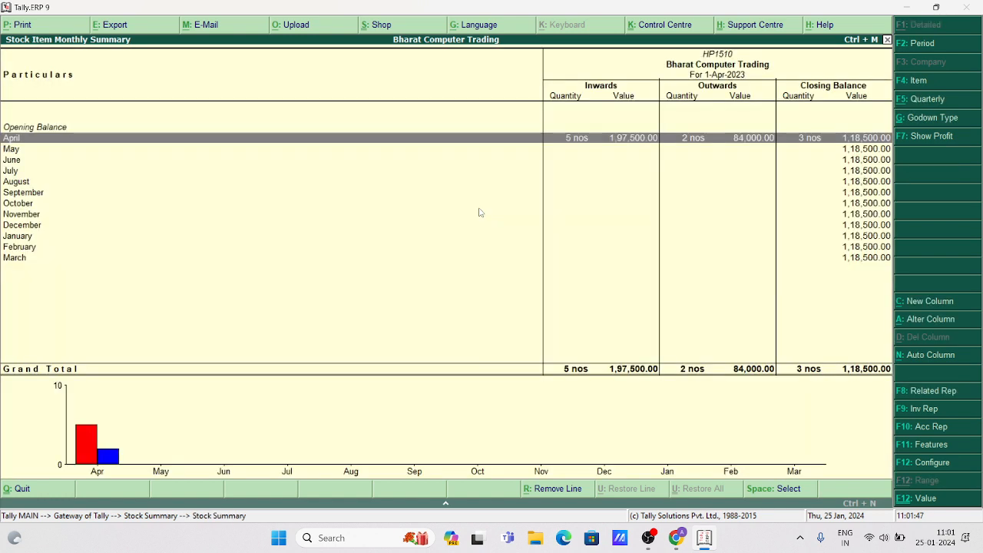
{"action": "key", "text": "Return"}
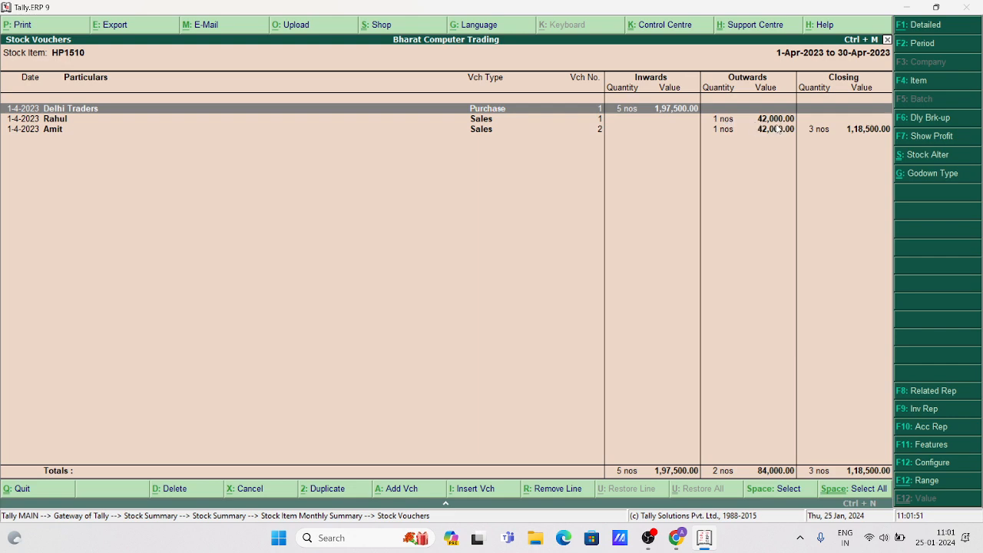
Return to Gateway and display the Profit & Loss A/c showing 5,000.00 Nett Profit.
{"action": "key", "text": "Escape"}
{"action": "key", "text": "Escape"}
{"action": "key", "text": "Escape"}
{"action": "key", "text": "Escape"}
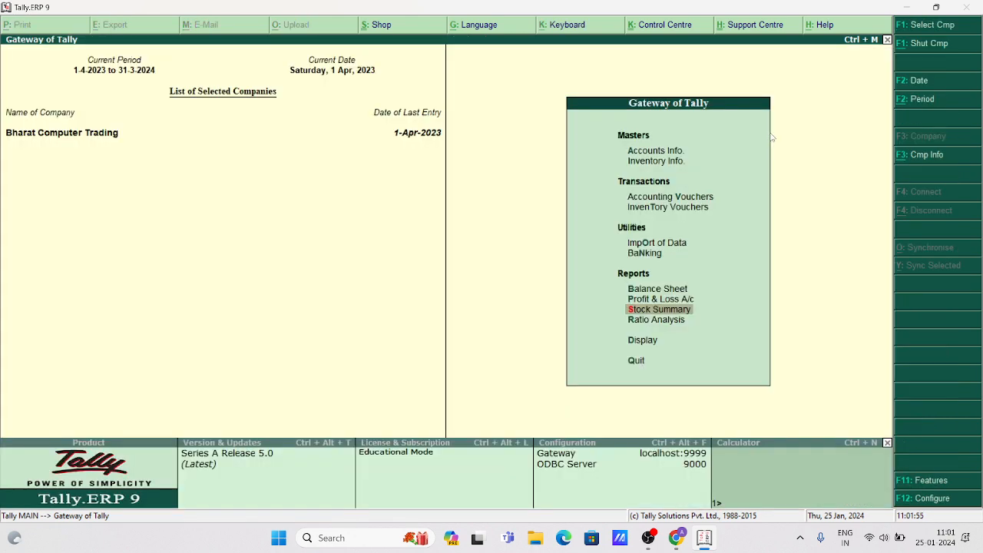
{"action": "key", "text": "Up"}
{"action": "key", "text": "Up"}
{"action": "key", "text": "Up"}
{"action": "key", "text": "Down"}
{"action": "key", "text": "Down"}
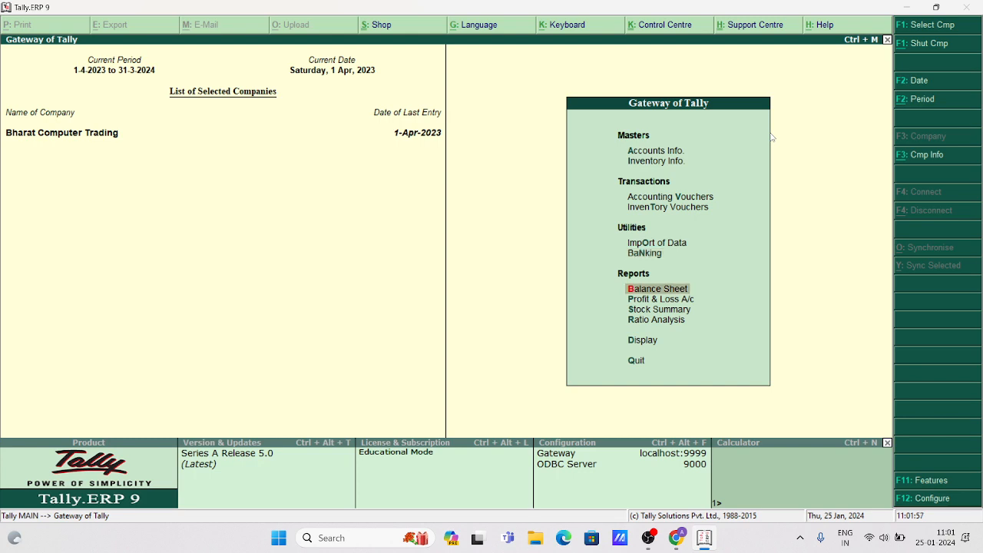
{"action": "key", "text": "Return"}
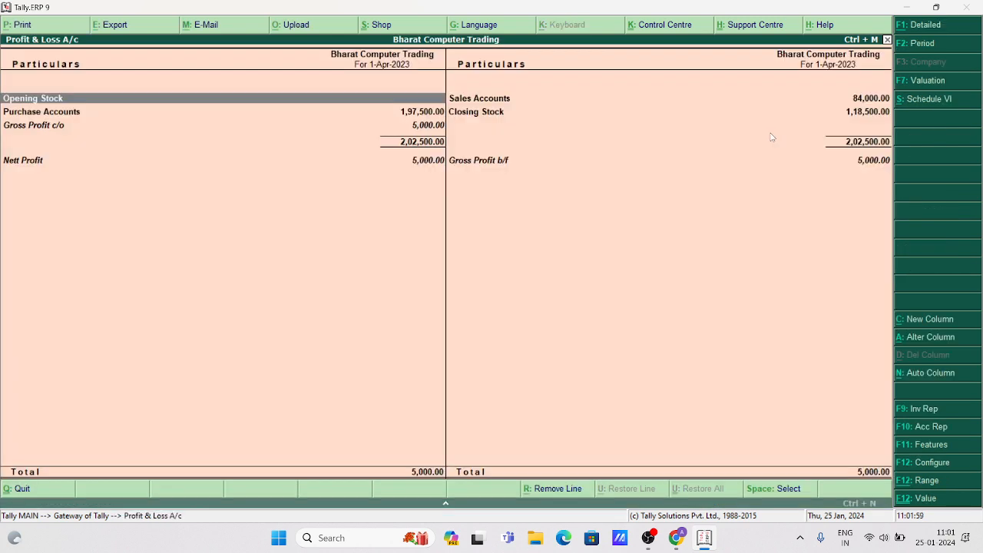
Close Profit & Loss and bring up the ledger list under Display > Account Books.
{"action": "key", "text": "Escape"}
{"action": "key", "text": "Escape"}
{"action": "key", "text": "Escape"}
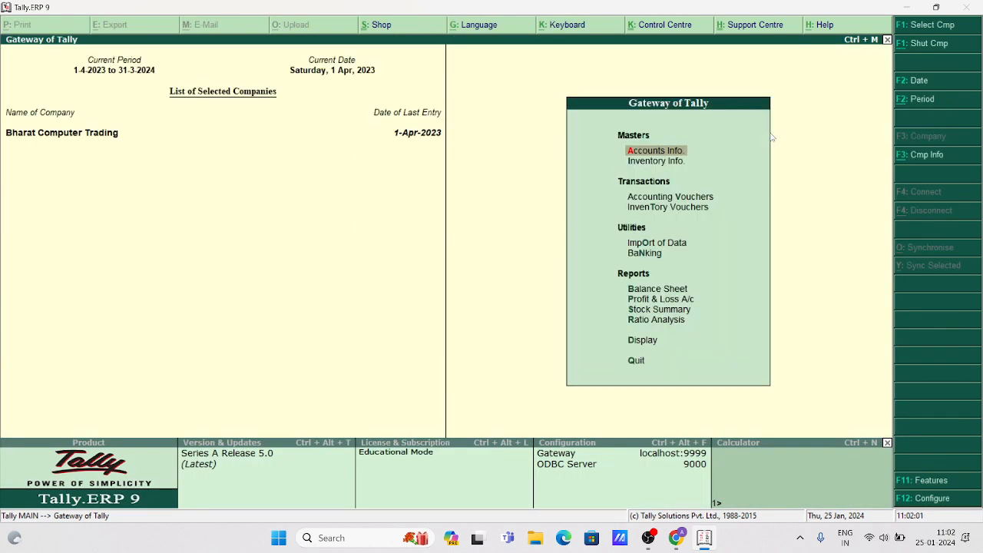
{"action": "key", "text": "Down"}
{"action": "key", "text": "Down"}
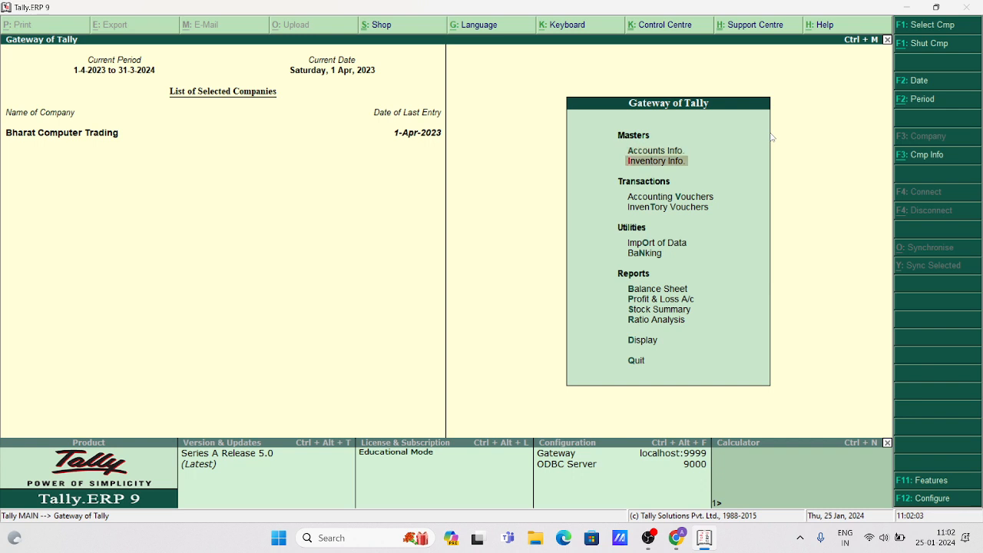
{"action": "key", "text": "Down"}
{"action": "key", "text": "Down"}
{"action": "key", "text": "Down"}
{"action": "key", "text": "Down"}
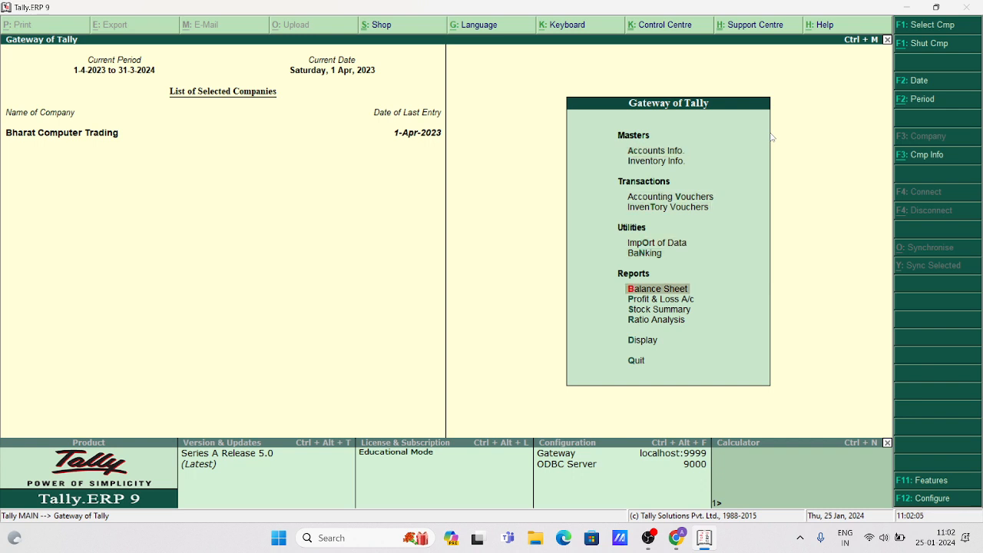
{"action": "key", "text": "Down"}
{"action": "key", "text": "Down"}
{"action": "key", "text": "Down"}
{"action": "key", "text": "Down"}
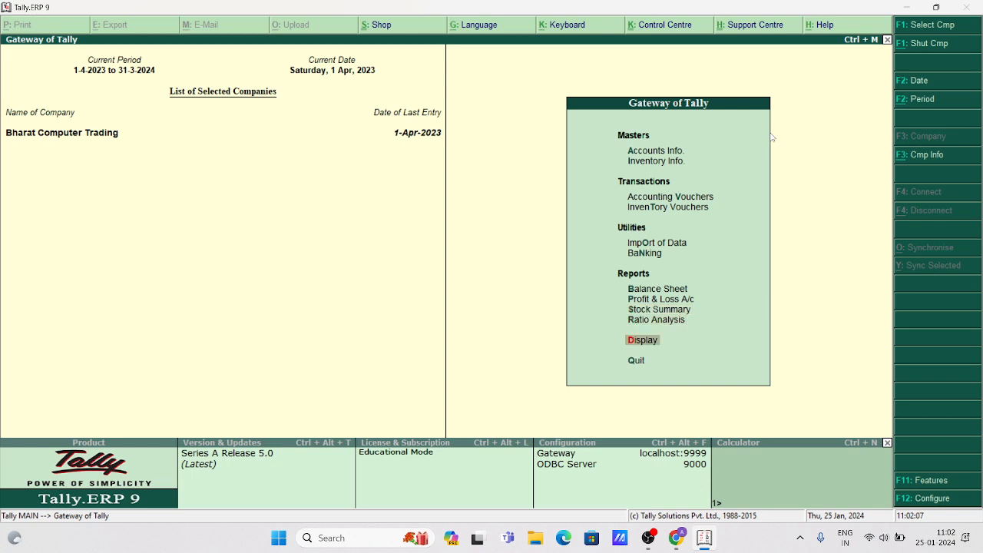
{"action": "key", "text": "Return"}
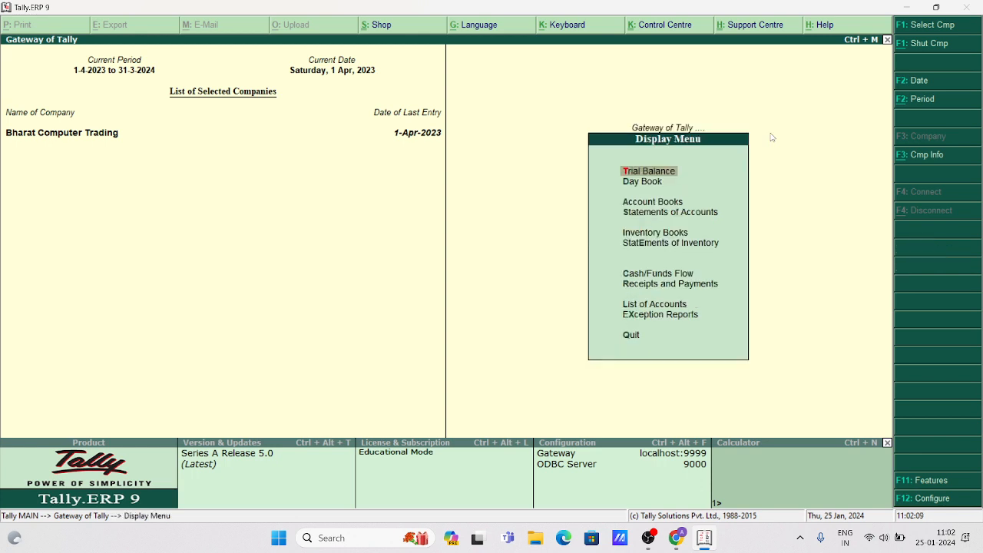
{"action": "key", "text": "Down"}
{"action": "key", "text": "Down"}
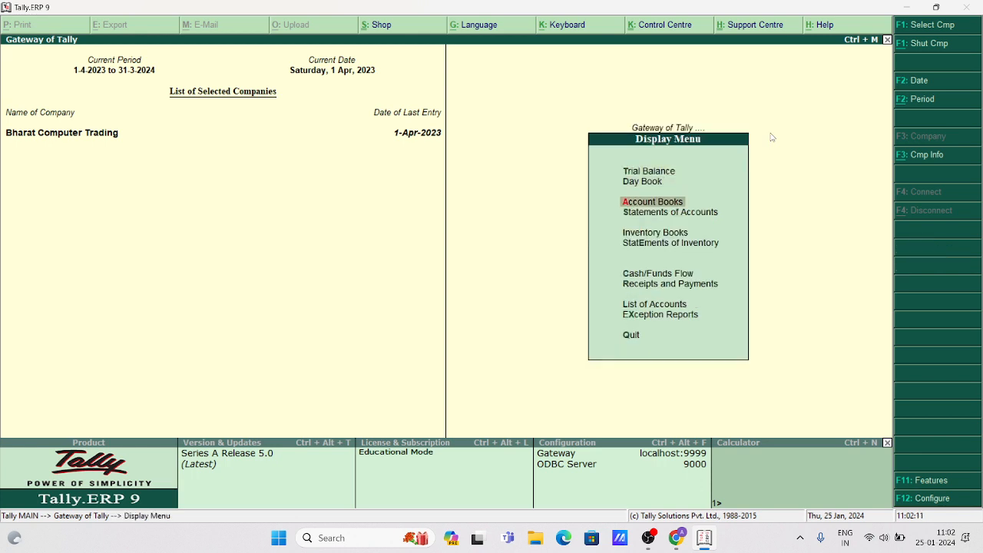
{"action": "key", "text": "Return"}
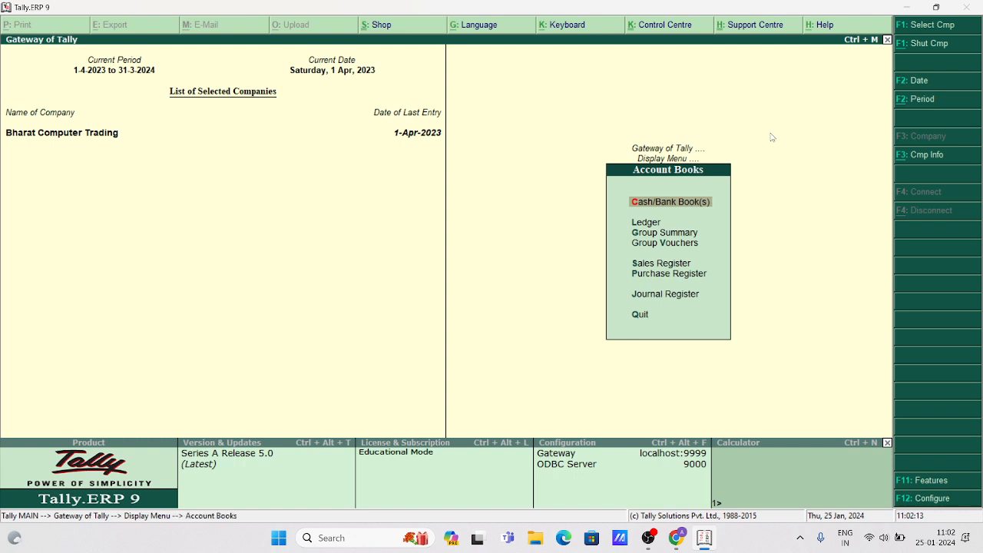
{"action": "key", "text": "Down"}
{"action": "key", "text": "Return"}
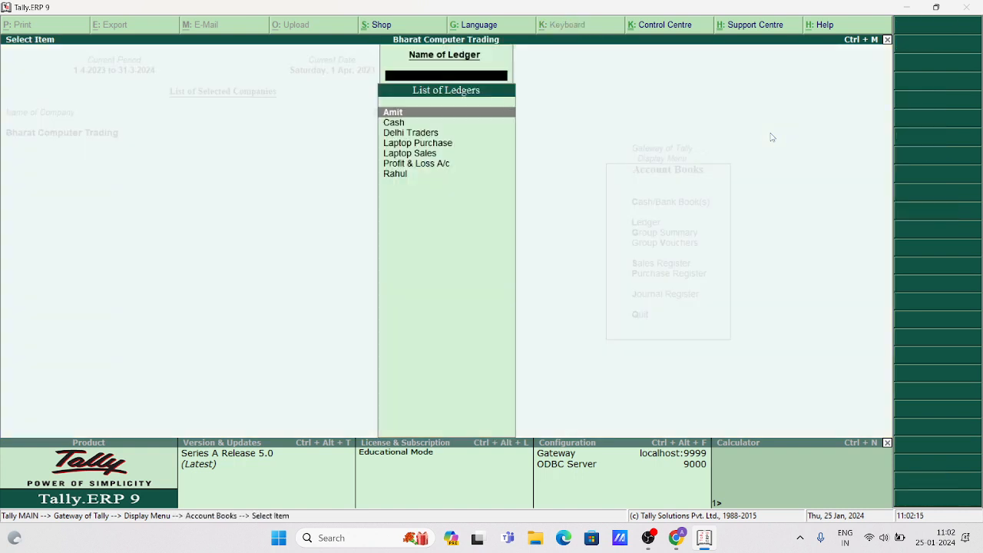
View the Delhi Traders ledger and its 1,97,500.00 Laptop Purchase voucher, then return to Gateway.
{"action": "key", "text": "Down"}
{"action": "key", "text": "Down"}
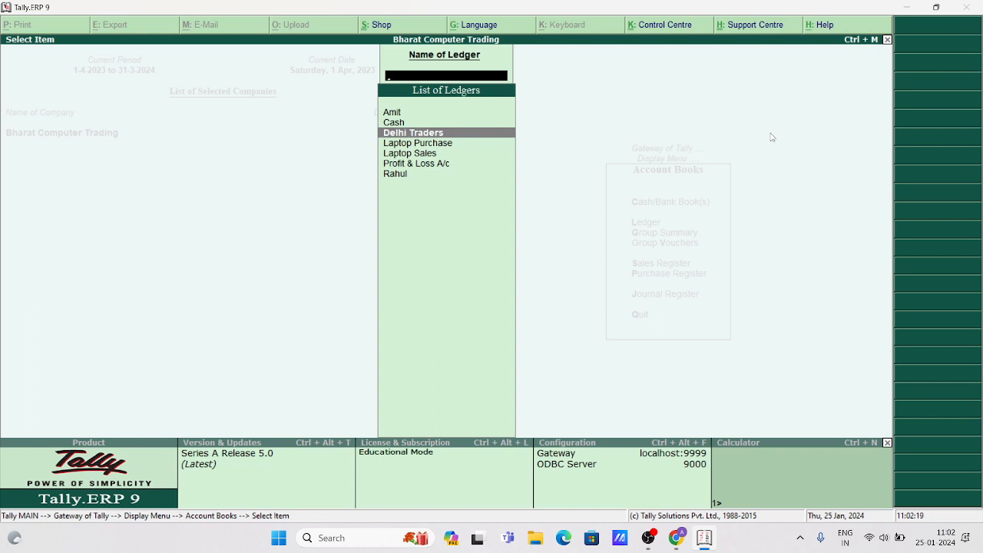
{"action": "key", "text": "Return"}
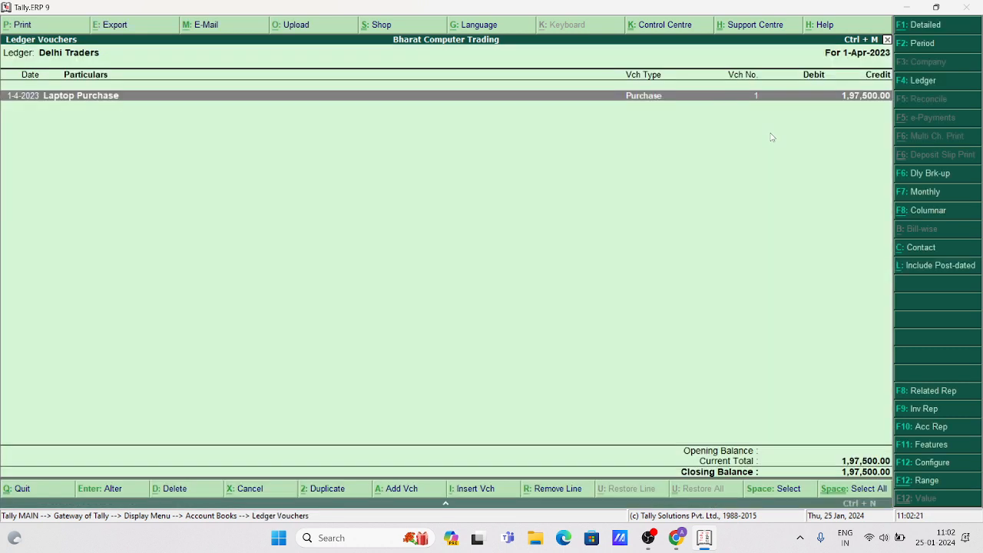
{"action": "key", "text": "Return"}
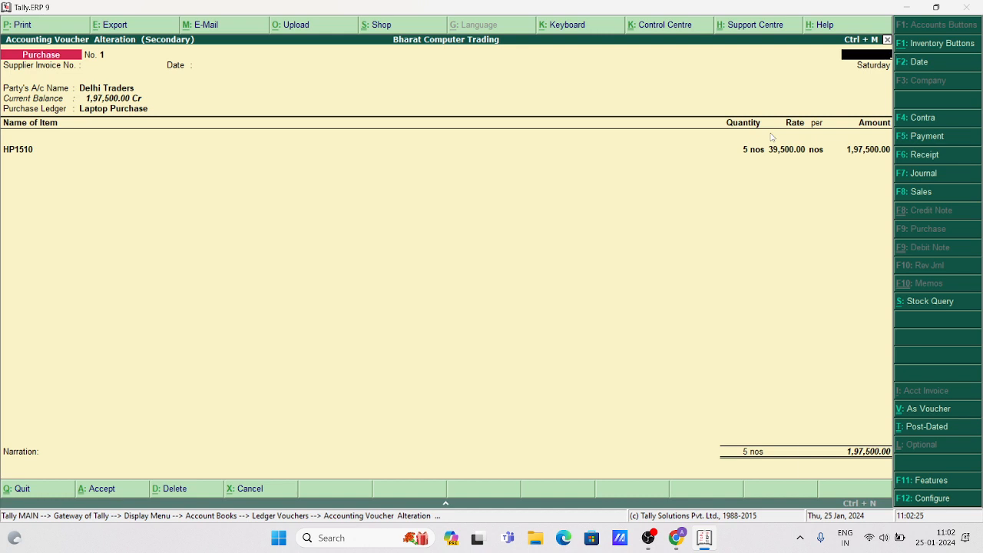
{"action": "key", "text": "Escape"}
{"action": "key", "text": "Escape"}
{"action": "key", "text": "Escape"}
{"action": "key", "text": "Escape"}
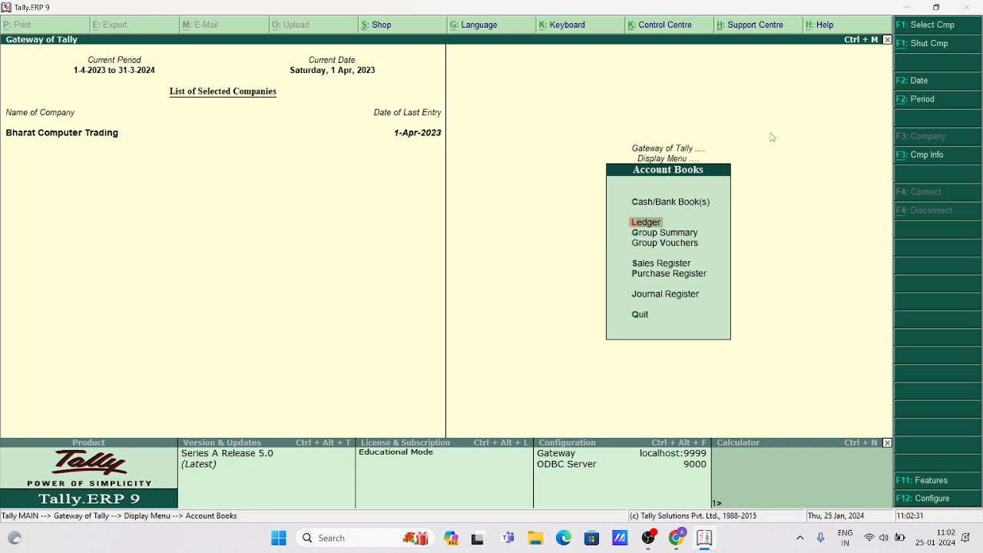
{"action": "key", "text": "Escape"}
{"action": "key", "text": "Escape"}
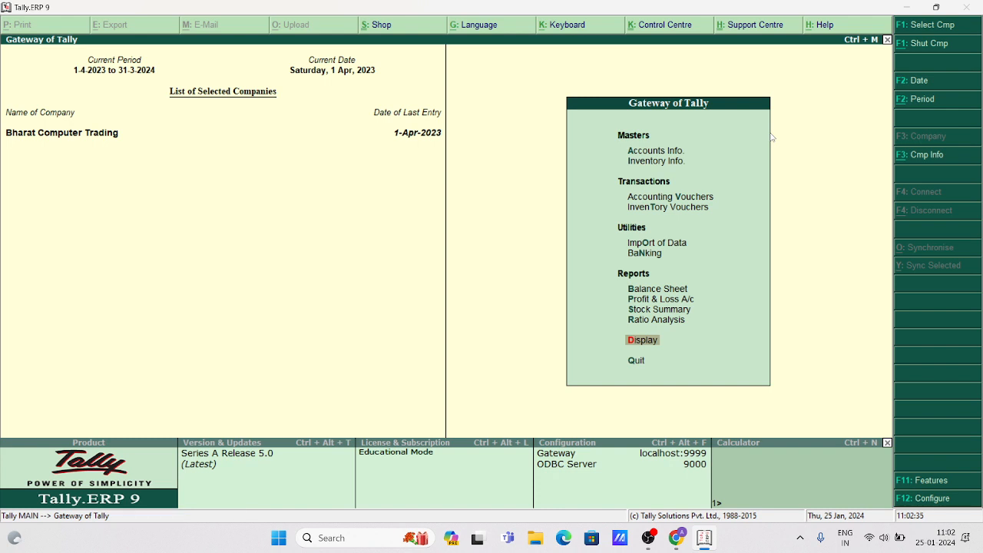
Browse back through the earlier Sales vouchers No. 2 and No. 1.
{"action": "key", "text": "Up"}
{"action": "key", "text": "Up"}
{"action": "key", "text": "Up"}
{"action": "key", "text": "Up"}
{"action": "key", "text": "Up"}
{"action": "key", "text": "Up"}
{"action": "key", "text": "Up"}
{"action": "key", "text": "Up"}
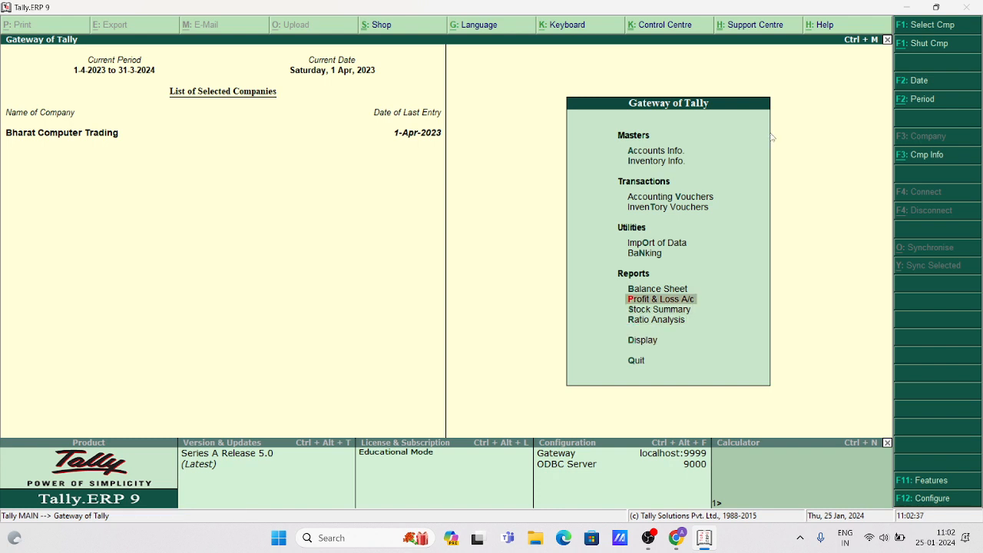
{"action": "key", "text": "Return"}
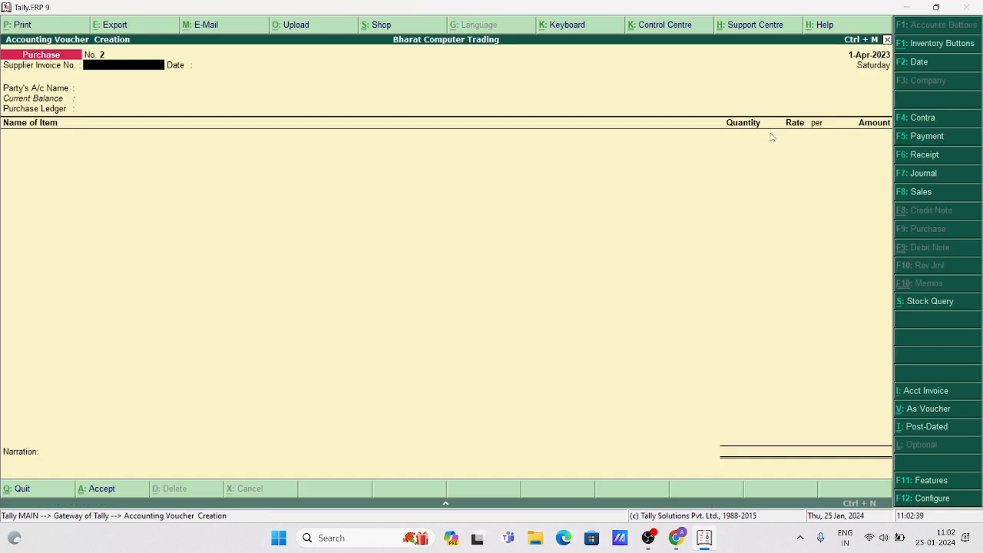
{"action": "key", "text": "Page_Up"}
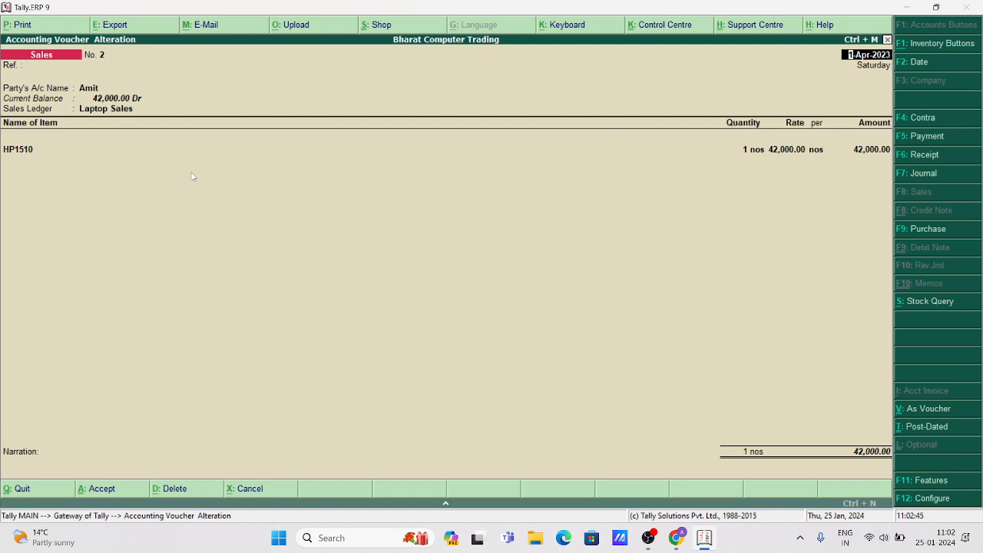
{"action": "key", "text": "Page_Up"}
Exit without quitting Tally and start a blank Sales voucher No. 3 dated 1-Apr-2023.
{"action": "key", "text": "Escape"}
{"action": "key", "text": "Escape"}
{"action": "key", "text": "Return"}
{"action": "key", "text": "Escape"}
{"action": "key", "text": "Return"}
{"action": "key", "text": "Escape"}
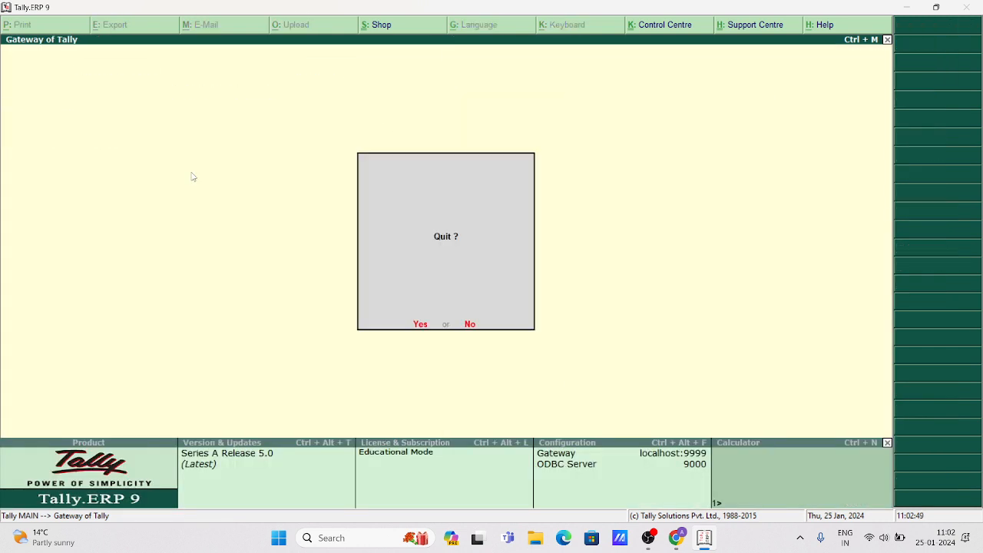
{"action": "key", "text": "Escape"}
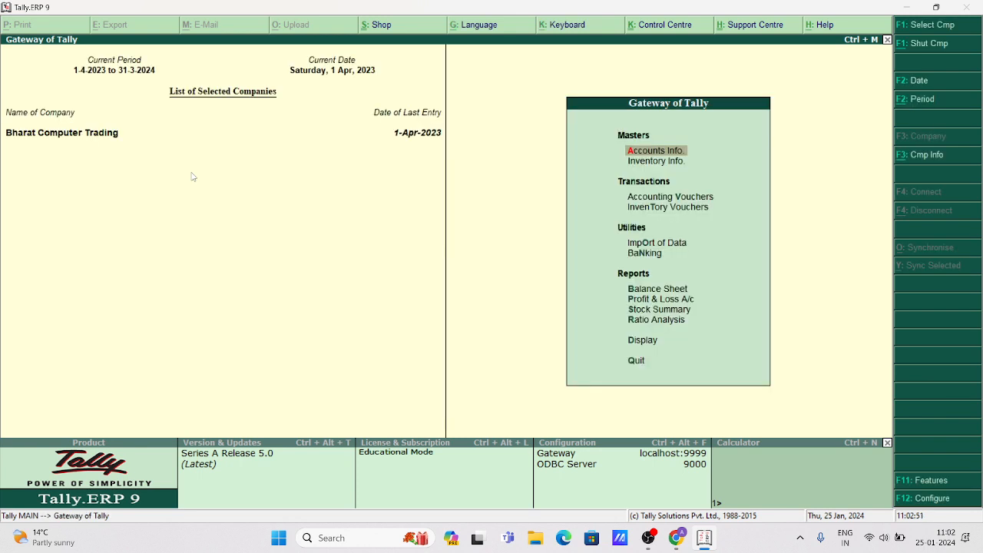
{"action": "key", "text": "Down"}
{"action": "key", "text": "Down"}
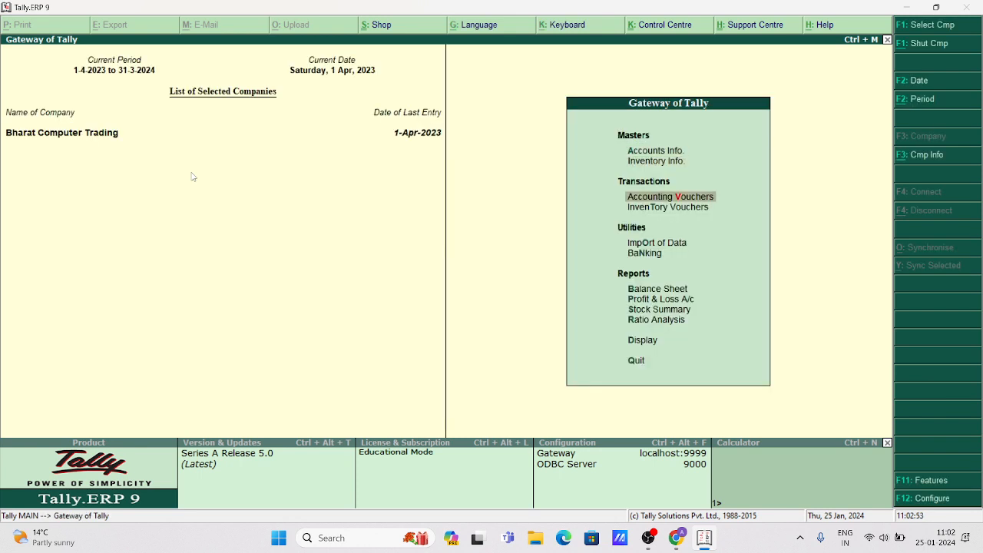
{"action": "key", "text": "Return"}
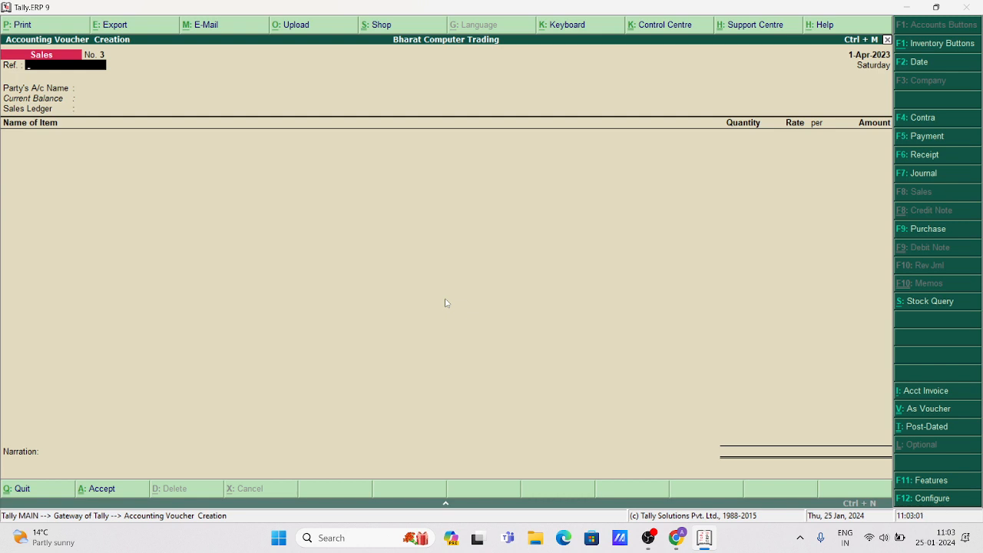
Switch to a Payment voucher and debit Delhi Traders 1,97,500.
{"action": "key", "text": "F5"}
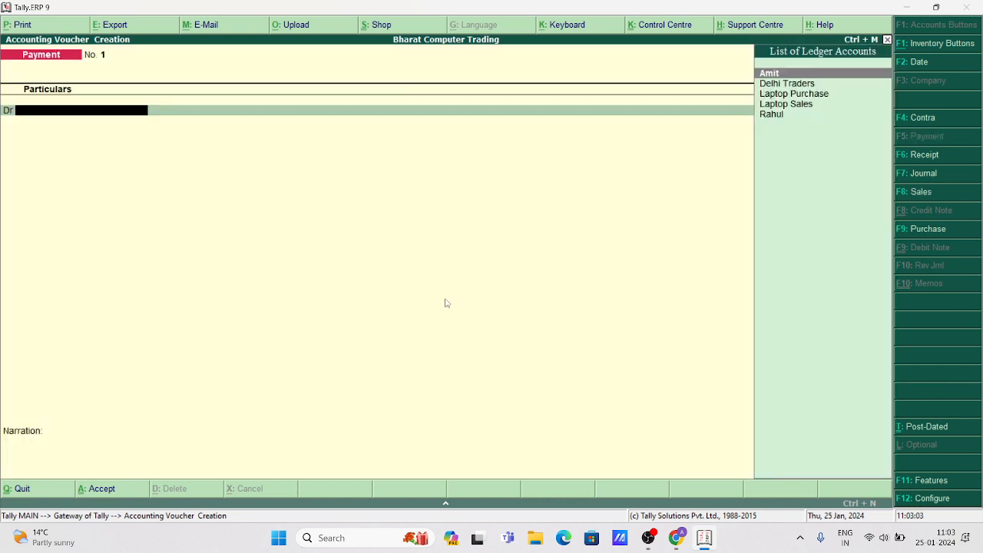
{"action": "key", "text": "Down"}
{"action": "key", "text": "Return"}
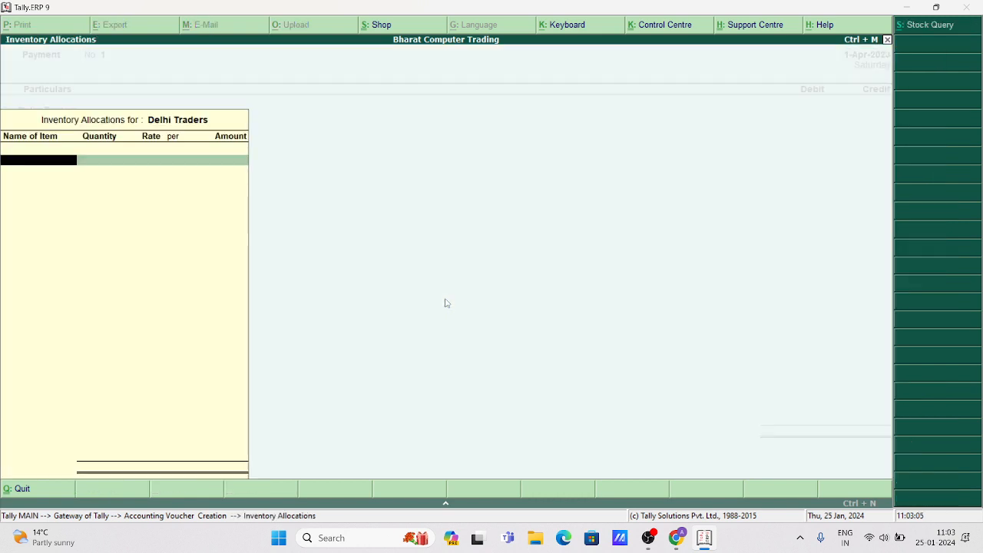
{"action": "key", "text": "Escape"}
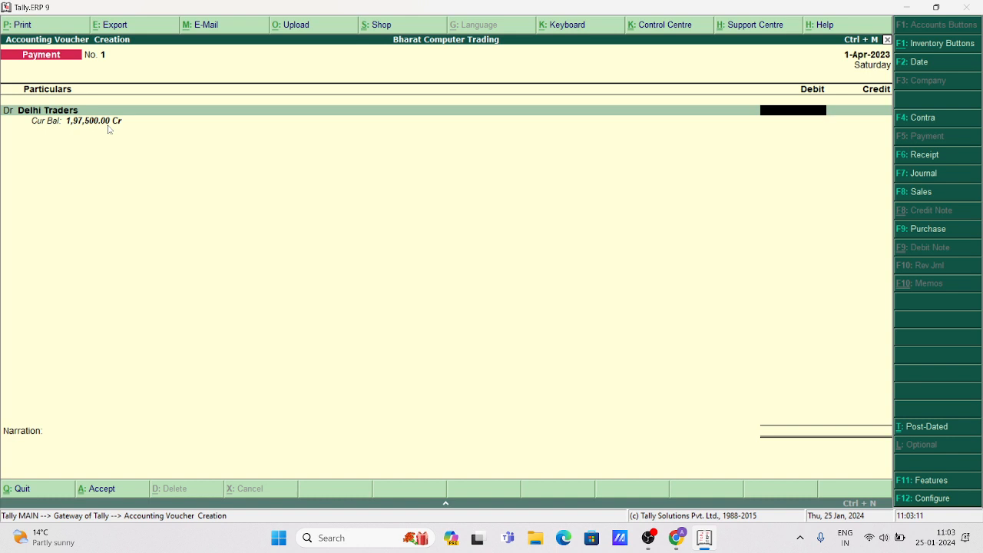
{"action": "type", "text": "197500"}
{"action": "key", "text": "Return"}
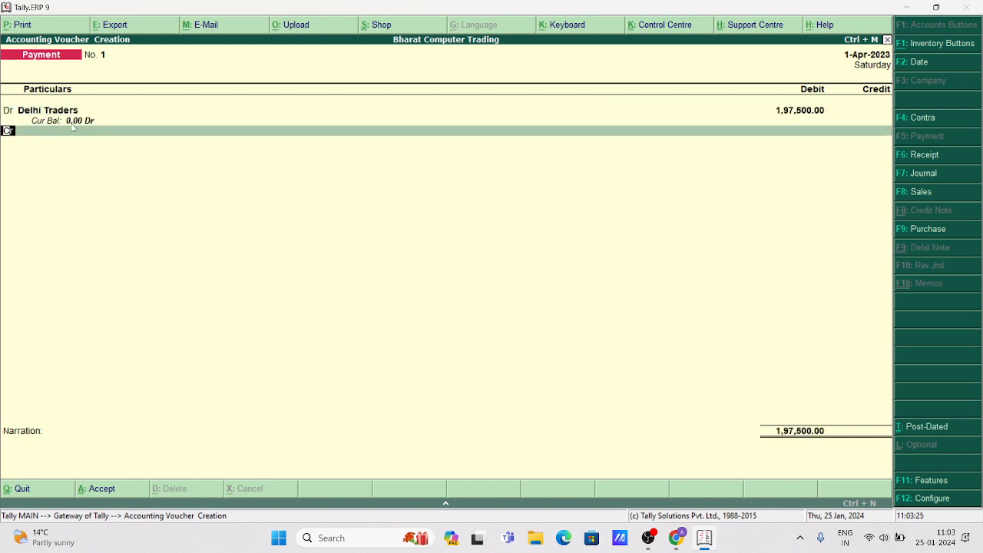
Credit Cash for the payment and dismiss the negative cash warning.
{"action": "key", "text": "Return"}
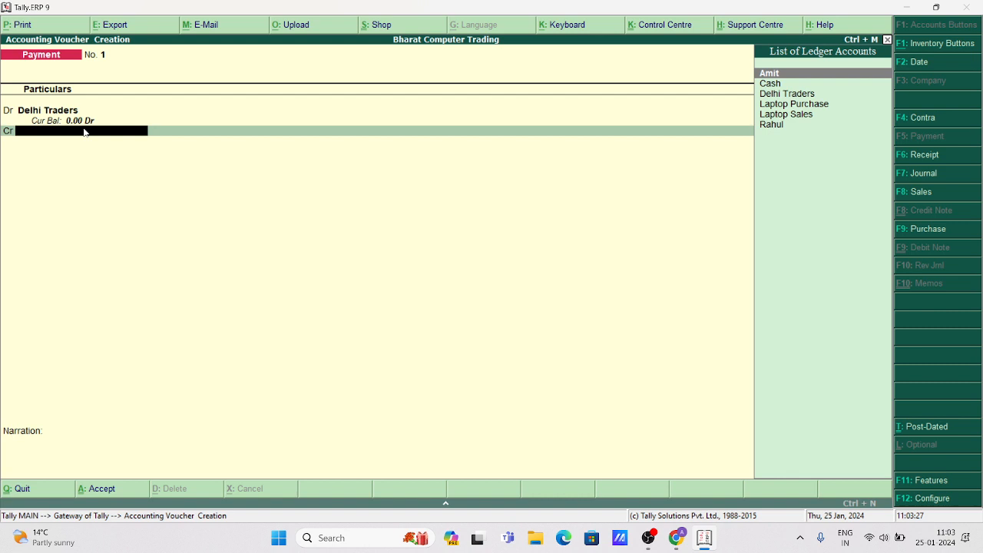
{"action": "key", "text": "Down"}
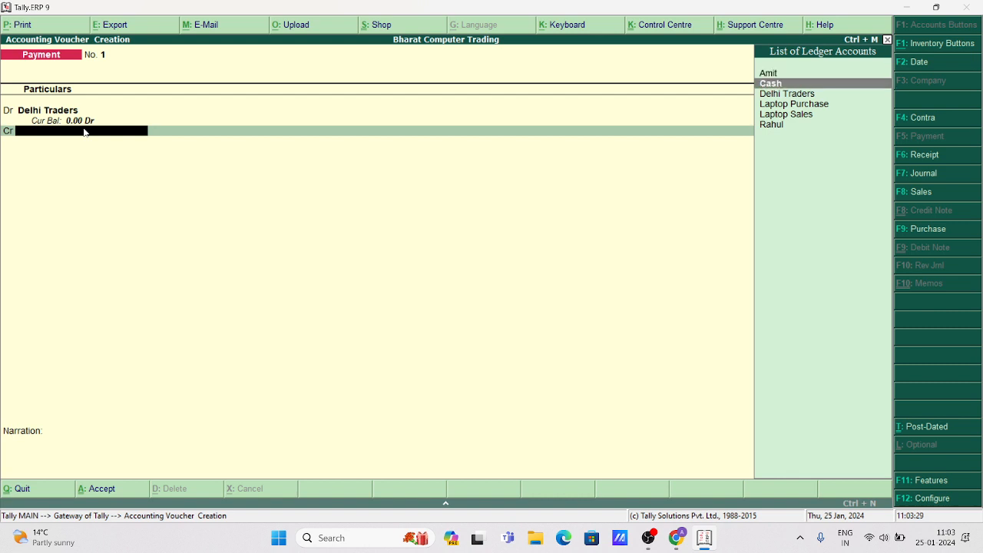
{"action": "key", "text": "Return"}
{"action": "key", "text": "Return"}
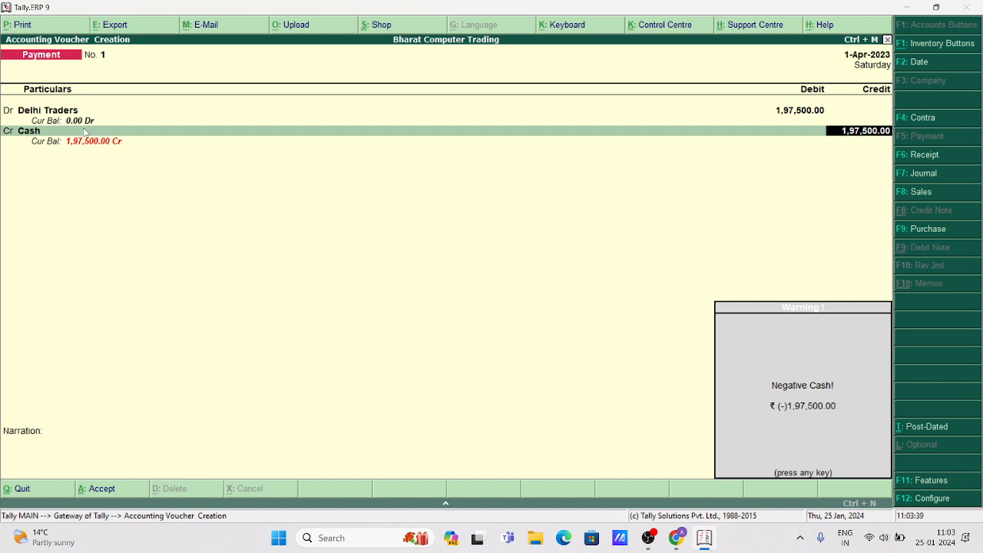
{"action": "key", "text": "Escape"}
{"action": "key", "text": "Escape"}
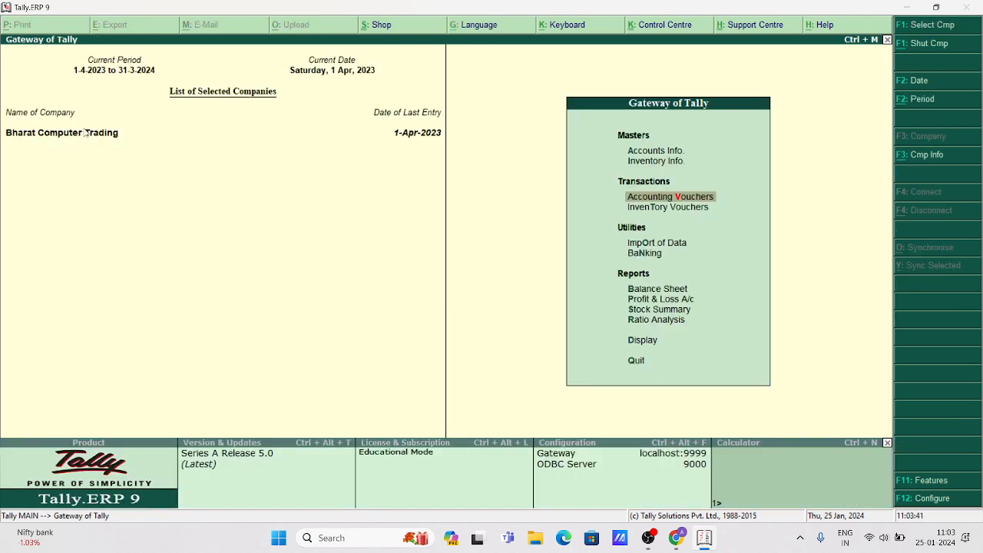
Leave the payment voucher and open Ledger Creation under Accounts Info.
{"action": "key", "text": "Escape"}
{"action": "key", "text": "Escape"}
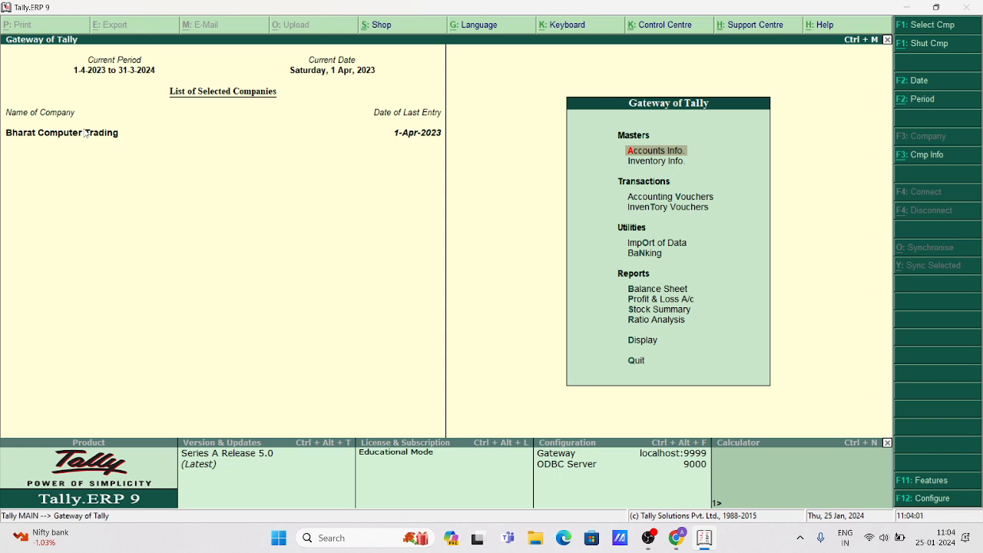
{"action": "key", "text": "Down"}
{"action": "key", "text": "Down"}
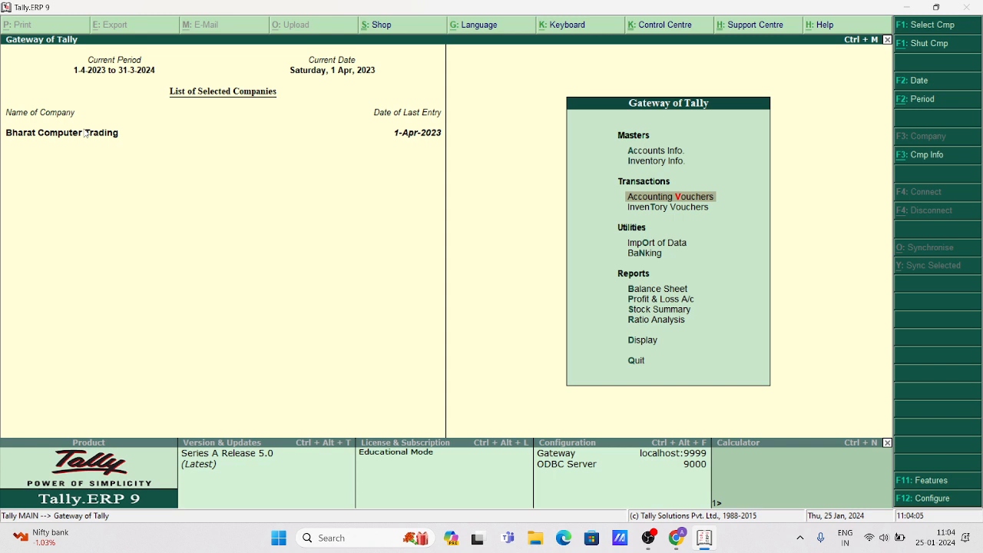
{"action": "key", "text": "Up"}
{"action": "key", "text": "Up"}
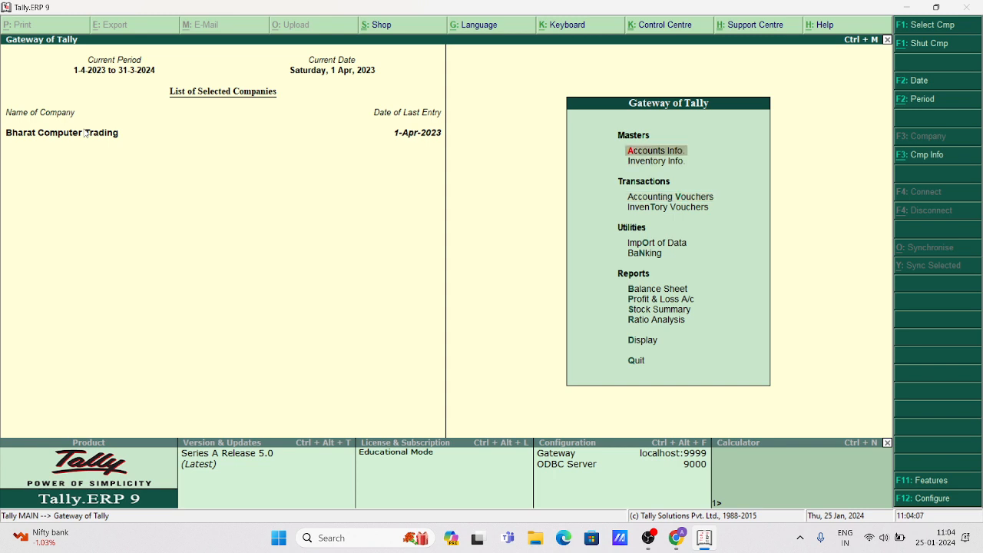
{"action": "key", "text": "Return"}
{"action": "key", "text": "Down"}
{"action": "key", "text": "Return"}
{"action": "key", "text": "Return"}
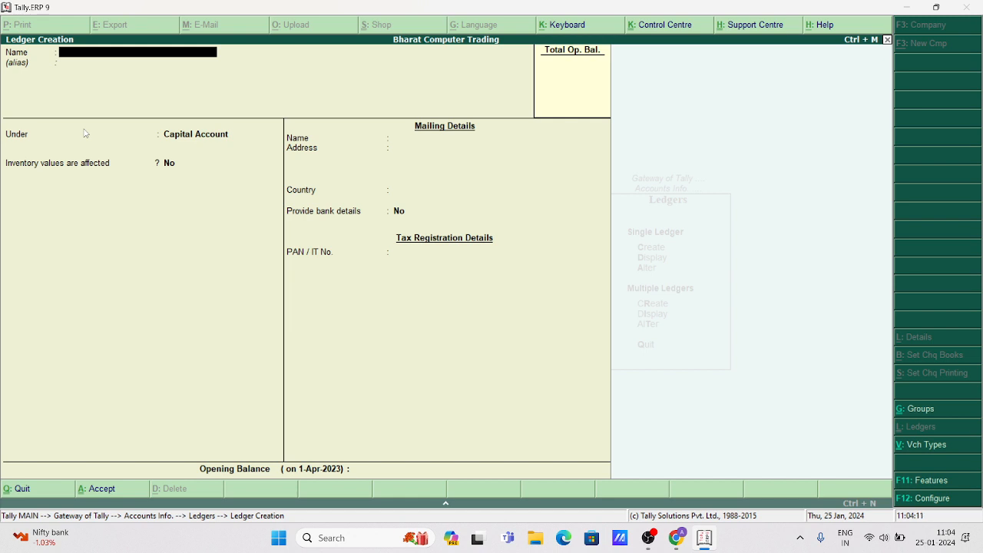
Name the ledger Cash Payment, group it under Cash-in-Hand, and enter 2,00,000 Dr opening balance.
{"action": "type", "text": "Cash Payment"}
{"action": "key", "text": "Return"}
{"action": "type", "text": "Ca"}
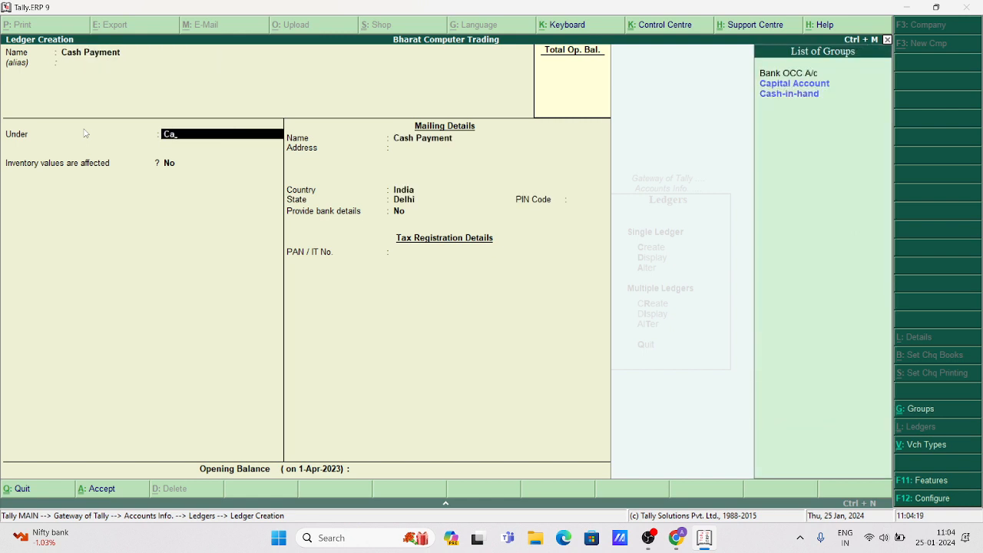
{"action": "key", "text": "Down"}
{"action": "key", "text": "Down"}
{"action": "key", "text": "Return"}
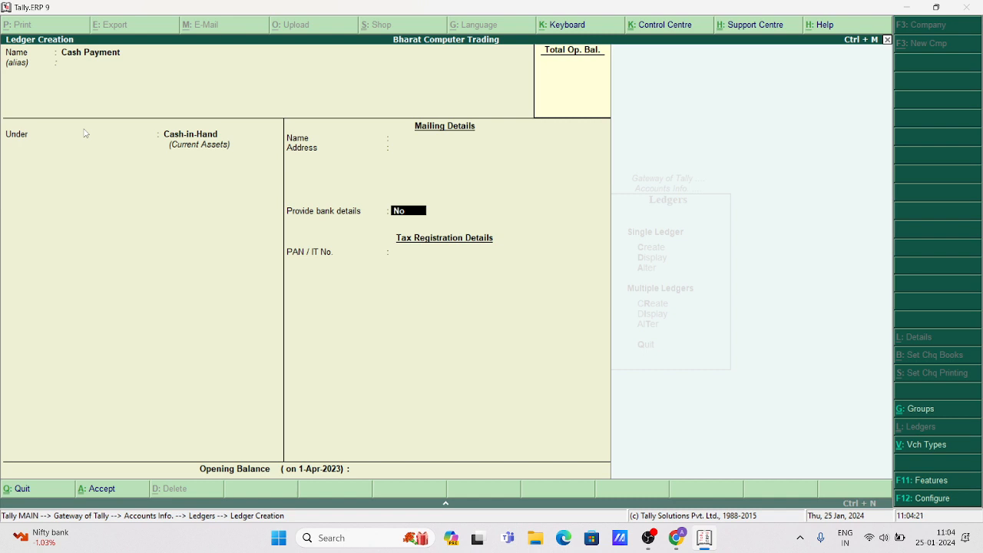
{"action": "key", "text": "Return"}
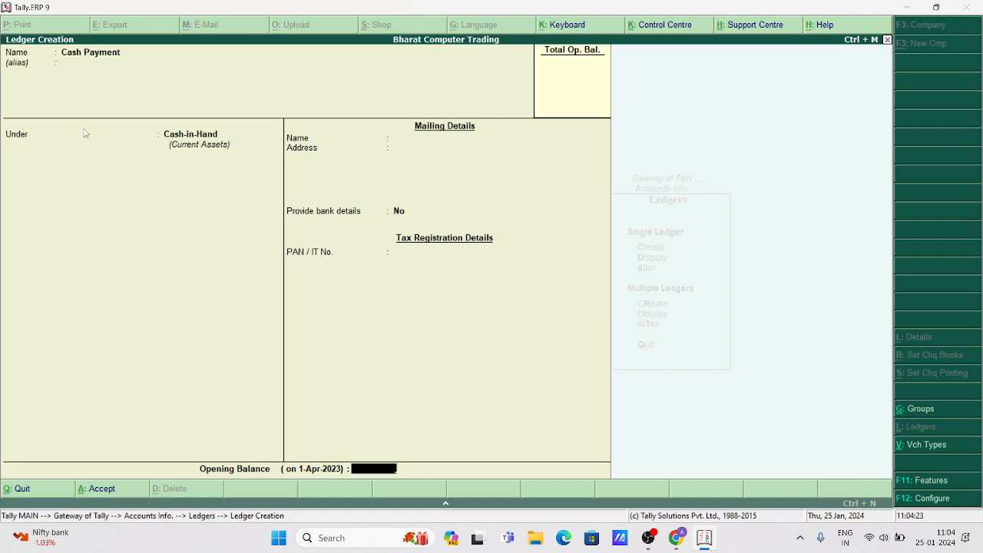
{"action": "type", "text": "2,00,00"}
{"action": "type", "text": "0"}
{"action": "key", "text": "Return"}
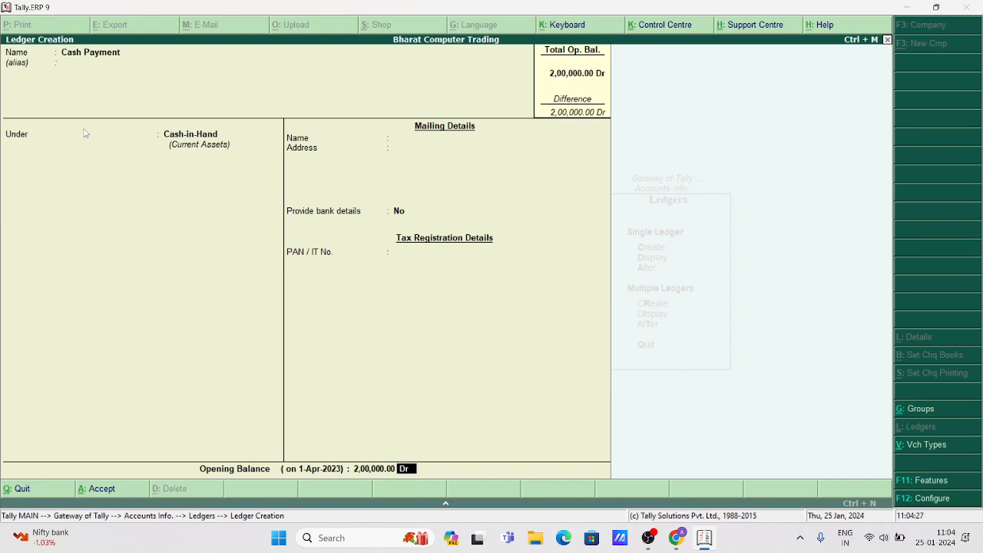
{"action": "key", "text": "Return"}
{"action": "key", "text": "Return"}
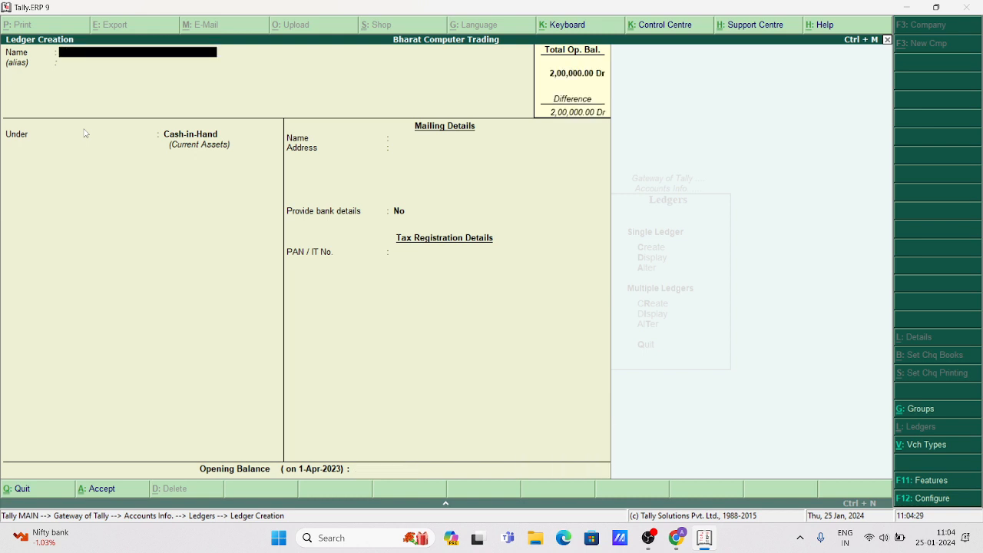
Save the Cash Payment ledger and start a new Payment voucher.
{"action": "key", "text": "Escape"}
{"action": "key", "text": "Escape"}
{"action": "key", "text": "Down"}
{"action": "key", "text": "Down"}
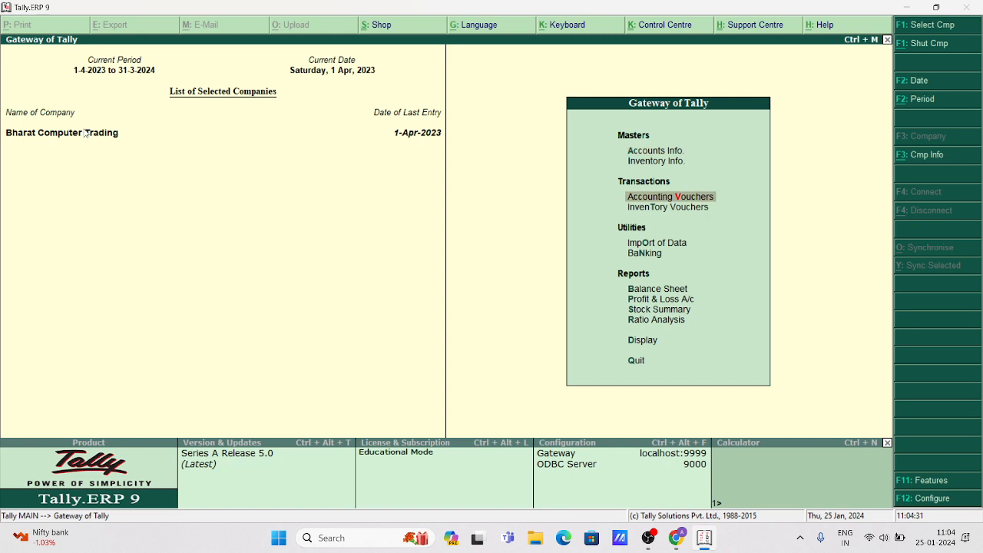
{"action": "key", "text": "Return"}
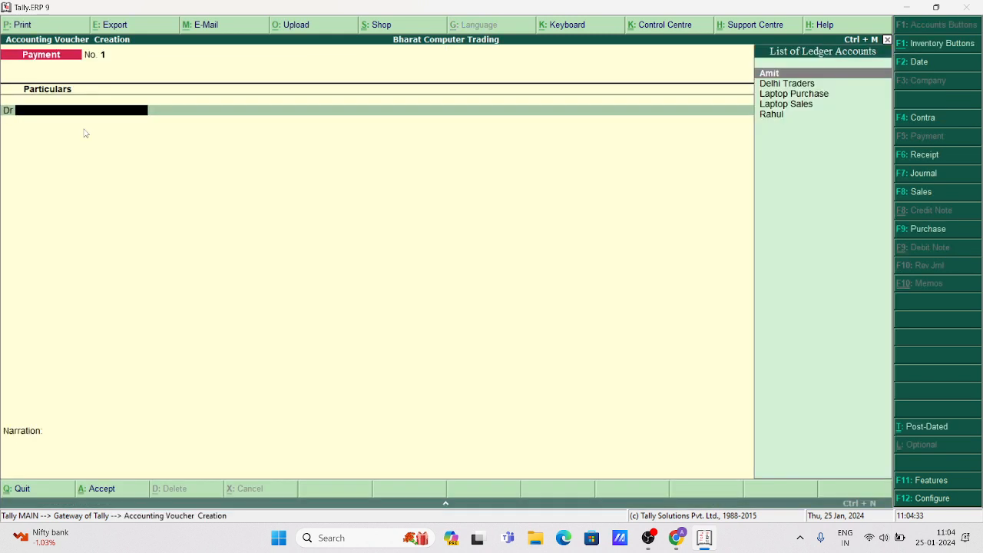
Debit Delhi Traders 1,97,500, correcting the mistyped amount.
{"action": "key", "text": "Down"}
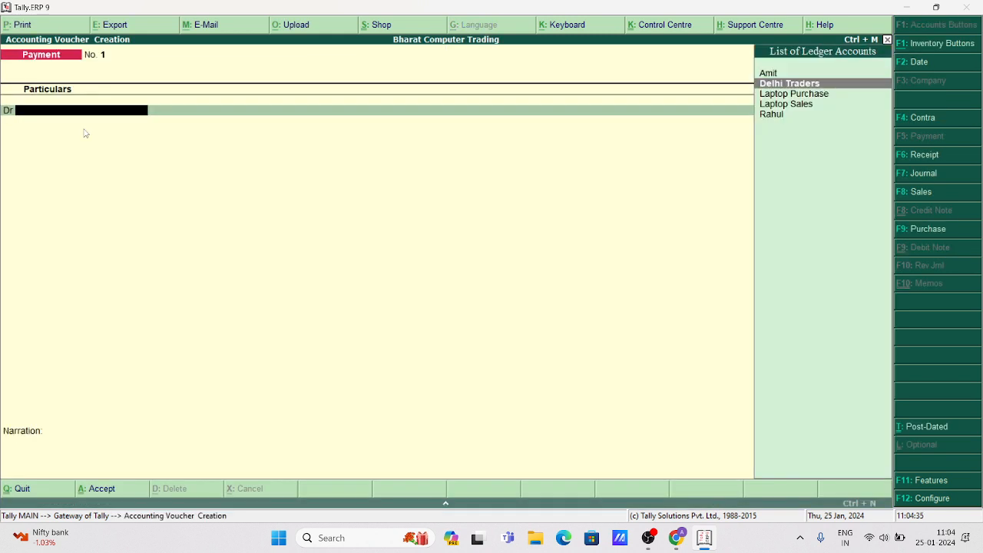
{"action": "key", "text": "Return"}
{"action": "key", "text": "Escape"}
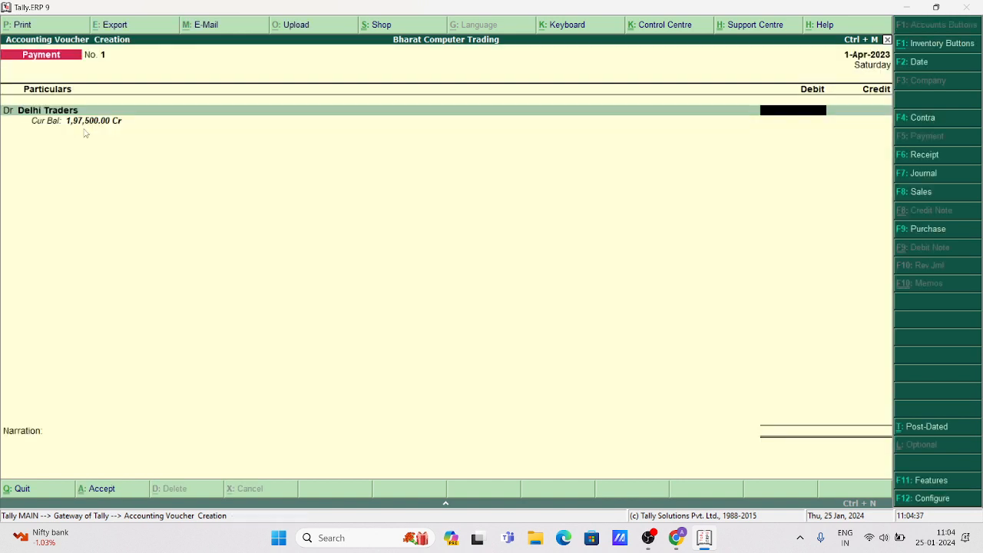
{"action": "type", "text": "197500"}
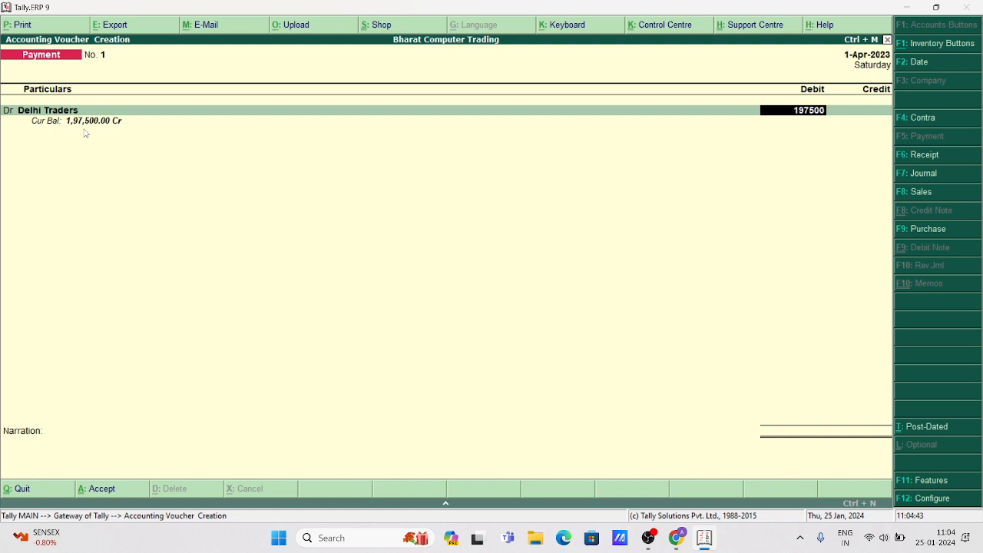
{"action": "key", "text": "Return"}
Credit Cash 1,97,500 and dismiss the negative cash warning.
{"action": "key", "text": "Return"}
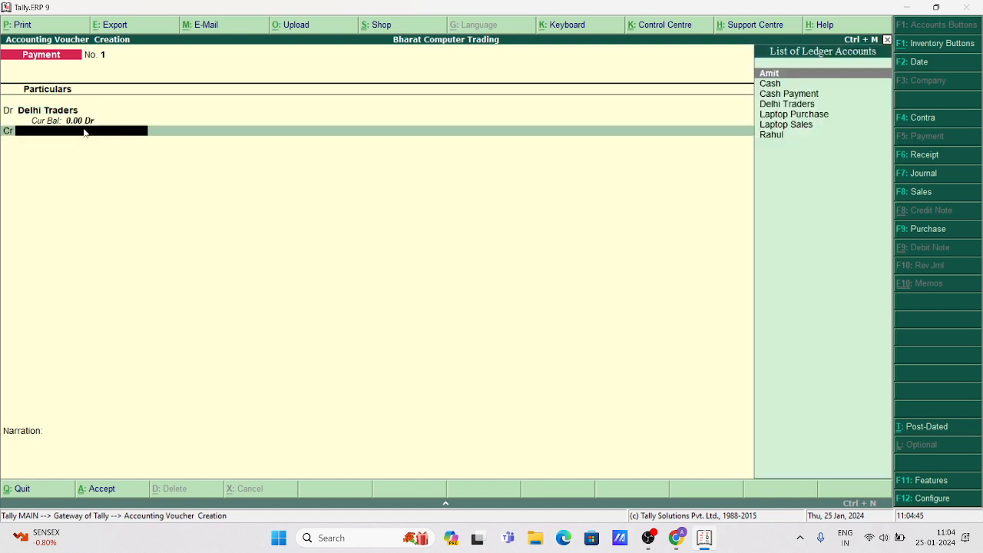
{"action": "key", "text": "Down"}
{"action": "key", "text": "Return"}
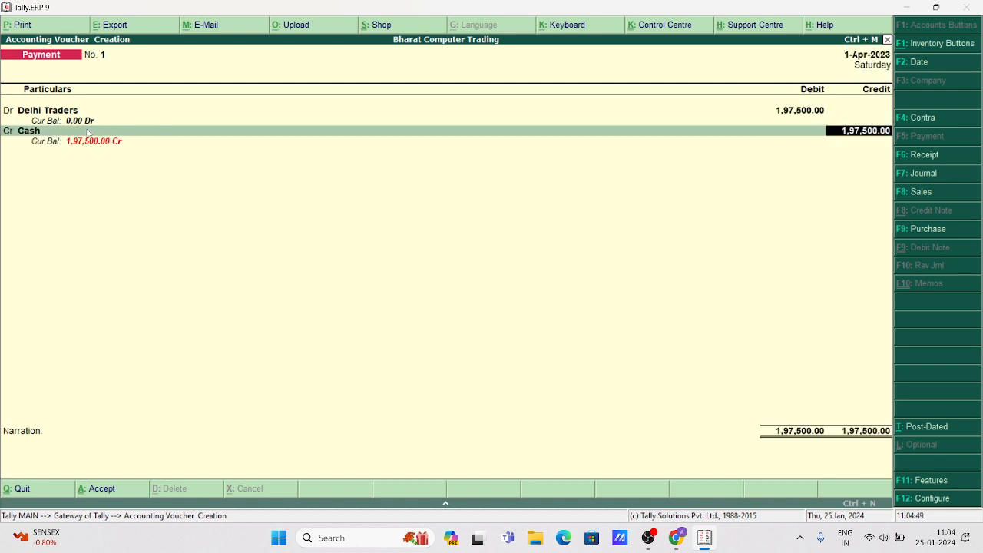
{"action": "key", "text": "Return"}
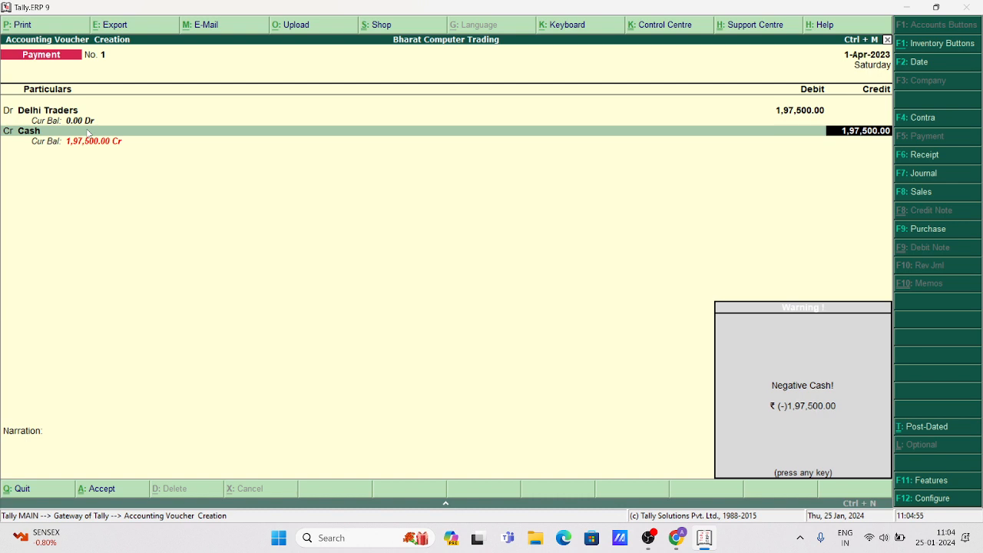
{"action": "key", "text": "Escape"}
{"action": "key", "text": "Escape"}
{"action": "key", "text": "Escape"}
{"action": "key", "text": "Escape"}
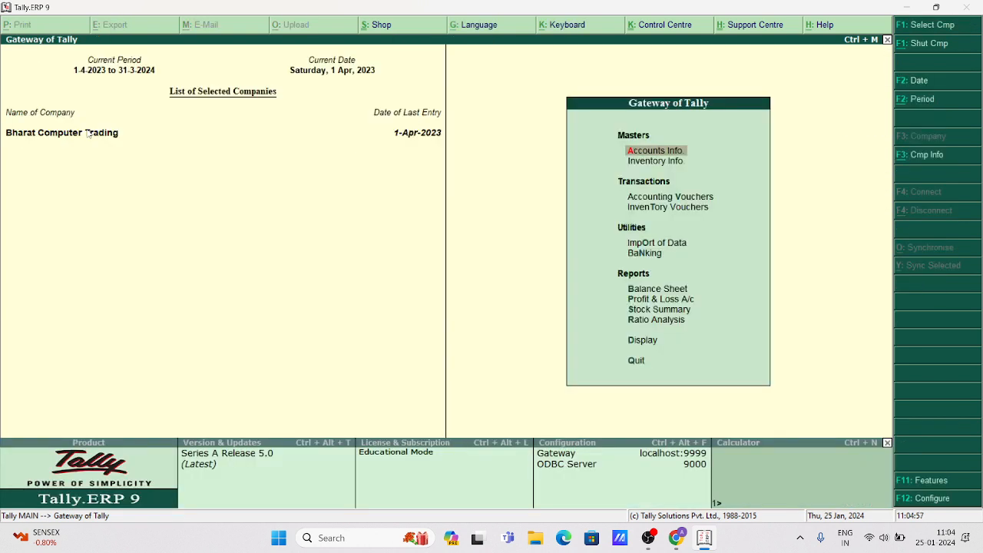
{"action": "key", "text": "Down"}
{"action": "key", "text": "Down"}
{"action": "key", "text": "Return"}
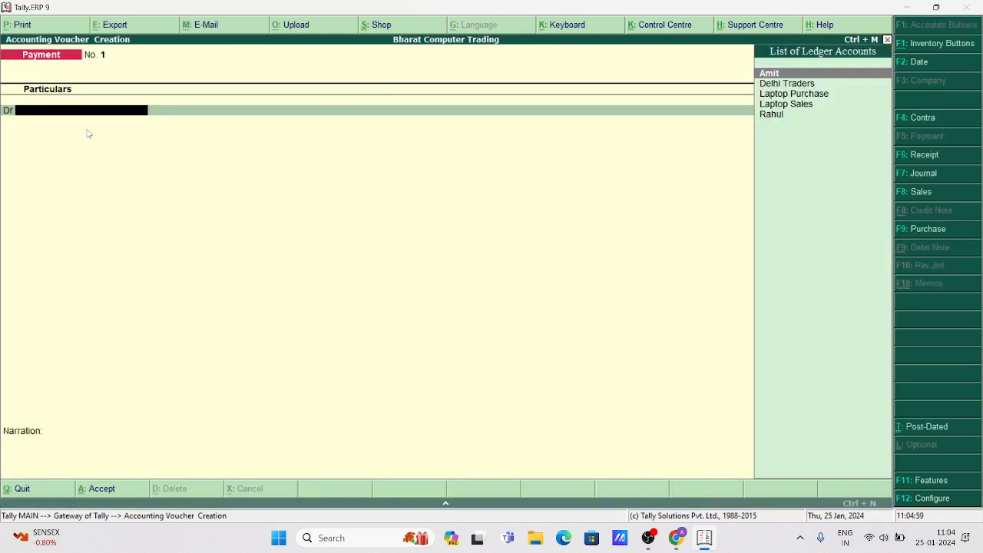
{"action": "key", "text": "F6"}
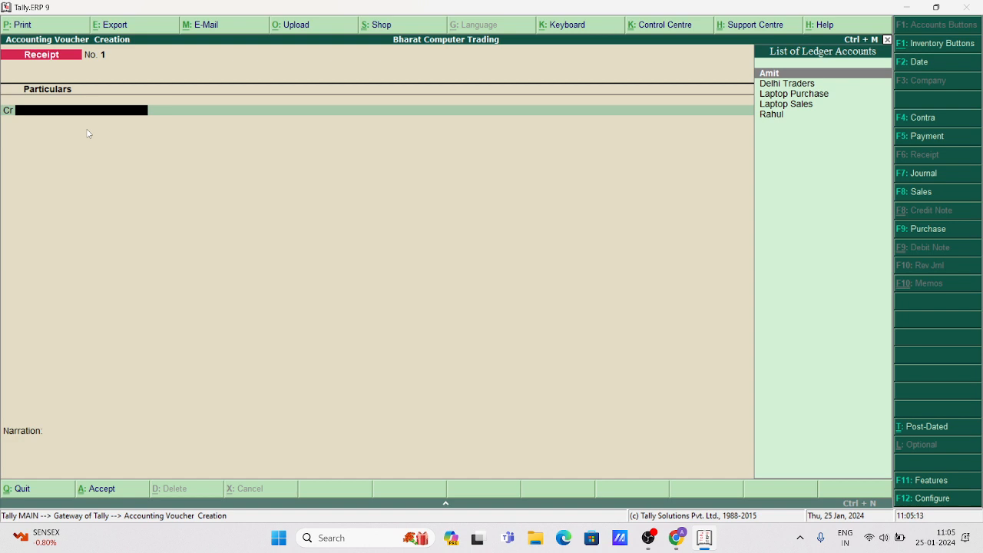
{"action": "key", "text": "Escape"}
{"action": "key", "text": "Escape"}
{"action": "key", "text": "Escape"}
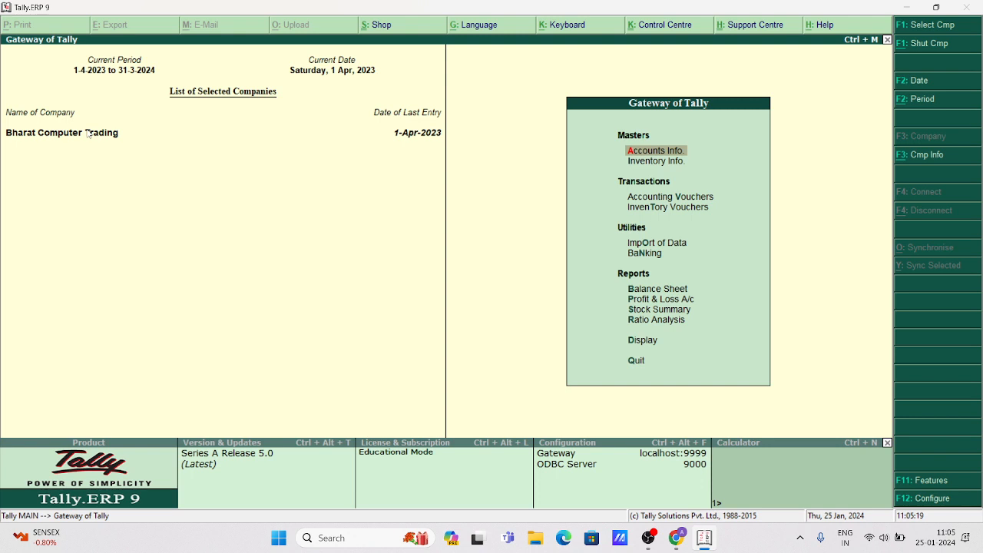
Start a new ledger named Punjab National Bank.
{"action": "key", "text": "Return"}
{"action": "key", "text": "Down"}
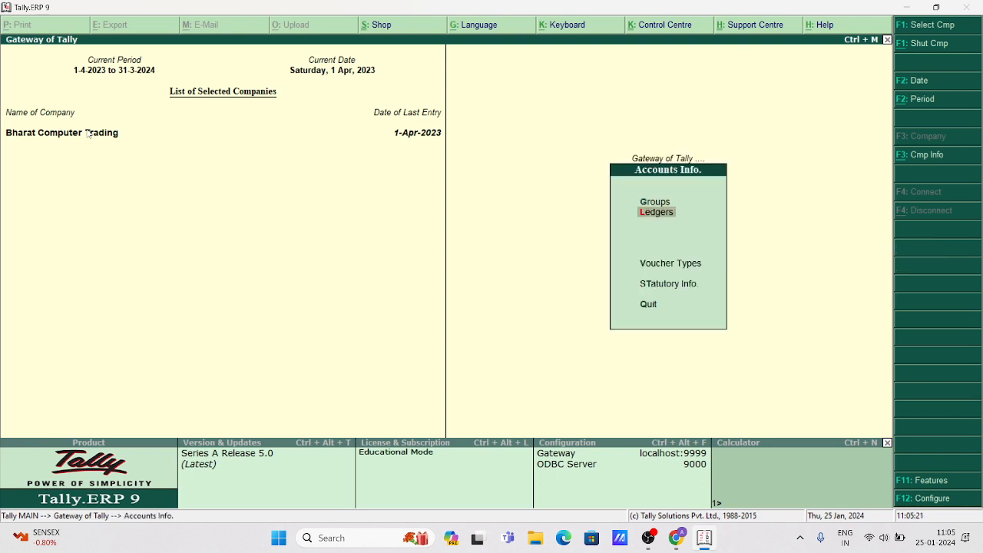
{"action": "key", "text": "Return"}
{"action": "key", "text": "Return"}
{"action": "type", "text": "Bank"}
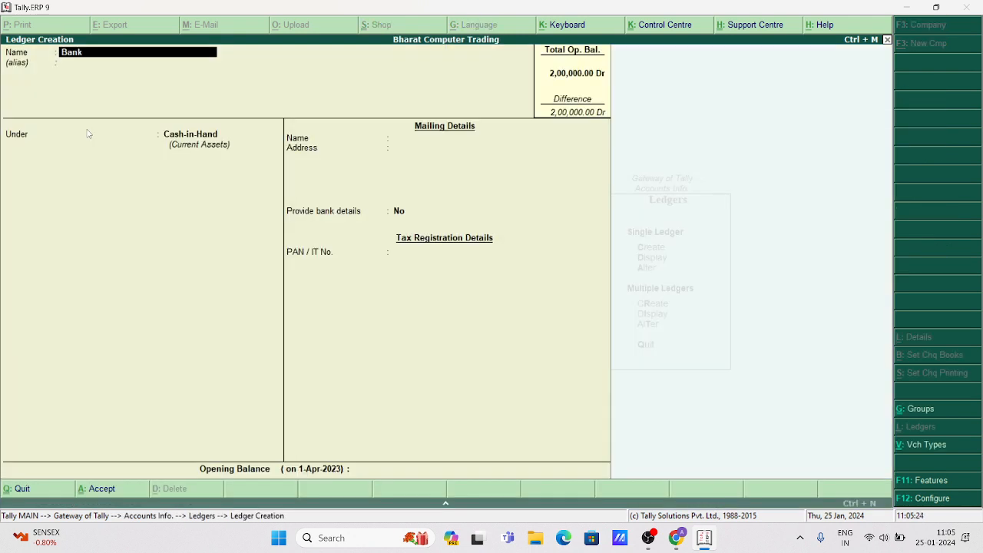
{"action": "key", "text": "BackSpace"}
{"action": "key", "text": "BackSpace"}
{"action": "type", "text": "Punjab National Ban"}
{"action": "key", "text": "Return"}
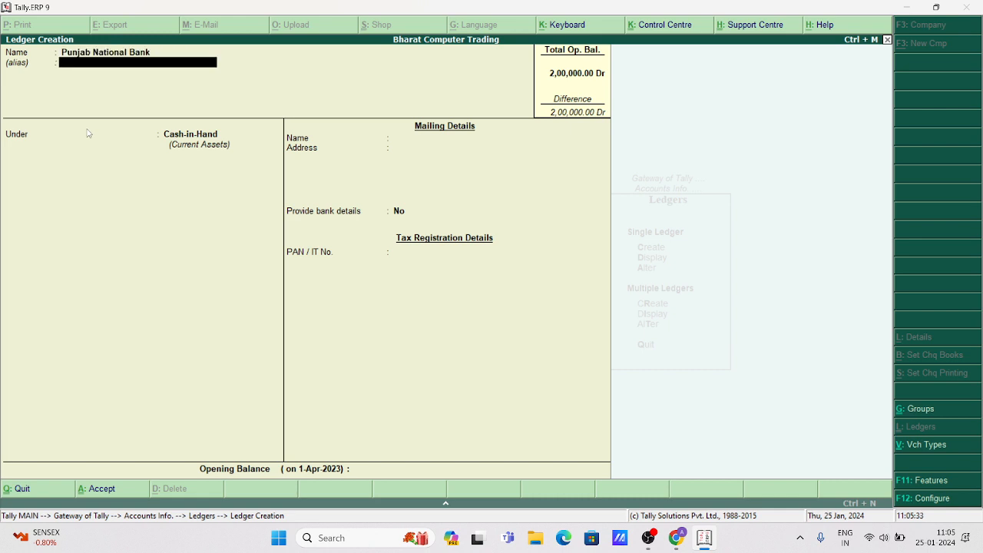
Place it under Bank Accounts, save the ledger, and return to Gateway.
{"action": "key", "text": "Return"}
{"action": "type", "text": "Ba"}
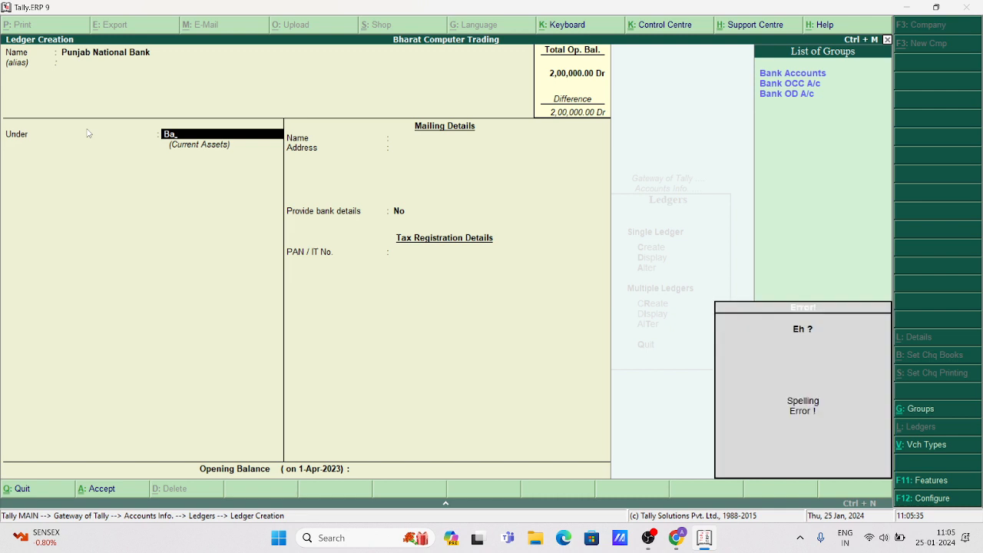
{"action": "key", "text": "Return"}
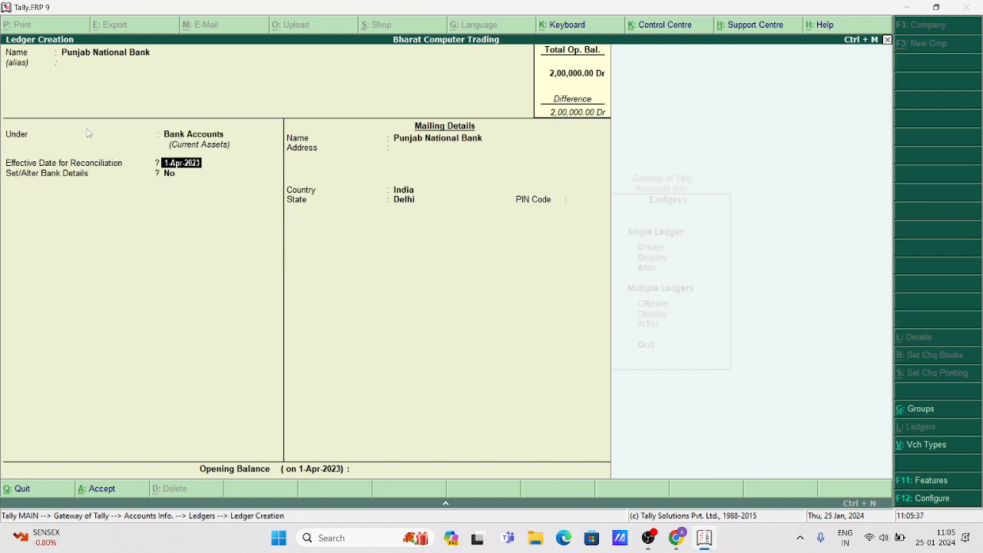
{"action": "key", "text": "Return"}
{"action": "key", "text": "Return"}
{"action": "key", "text": "Return"}
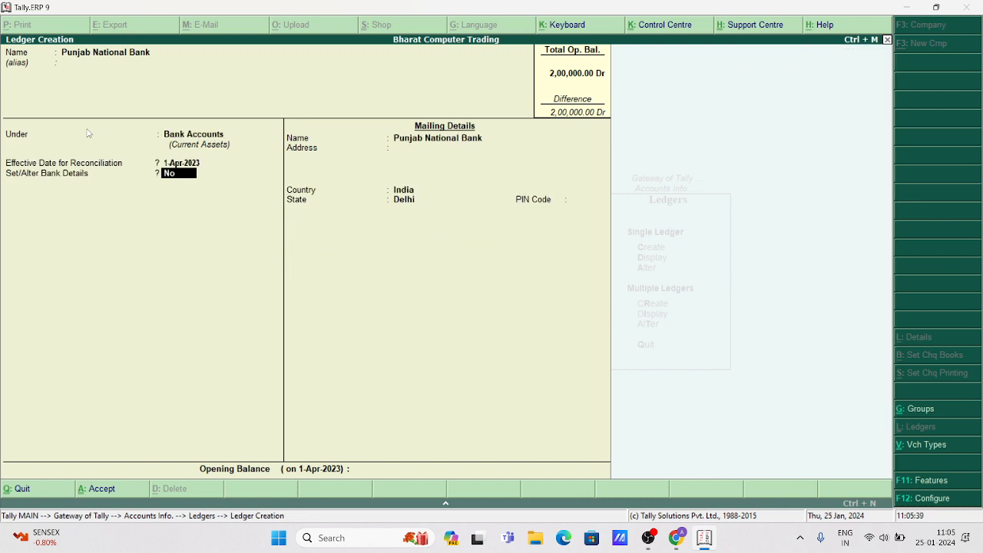
{"action": "key", "text": "Return"}
{"action": "key", "text": "Return"}
{"action": "key", "text": "Return"}
{"action": "key", "text": "Return"}
{"action": "key", "text": "Return"}
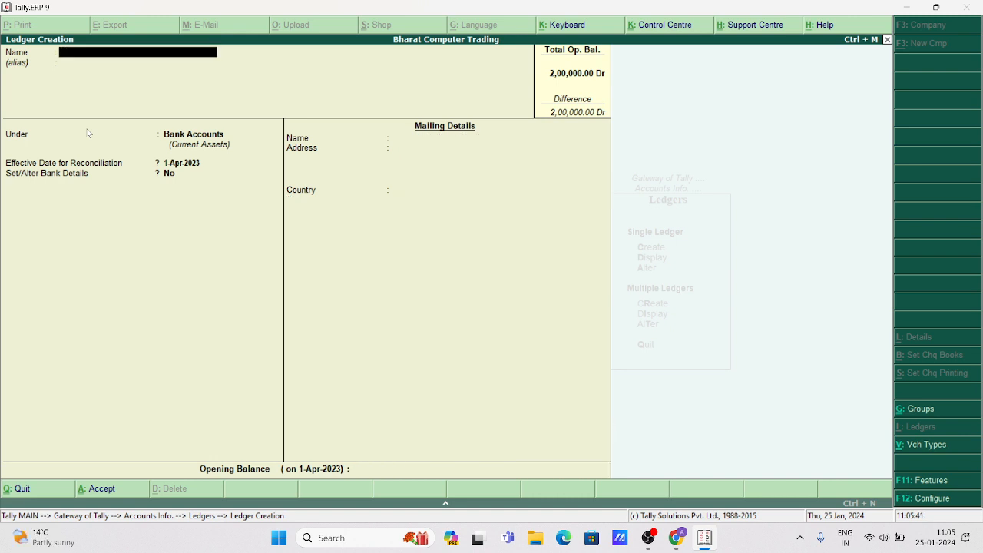
{"action": "key", "text": "Escape"}
{"action": "key", "text": "Escape"}
{"action": "key", "text": "Escape"}
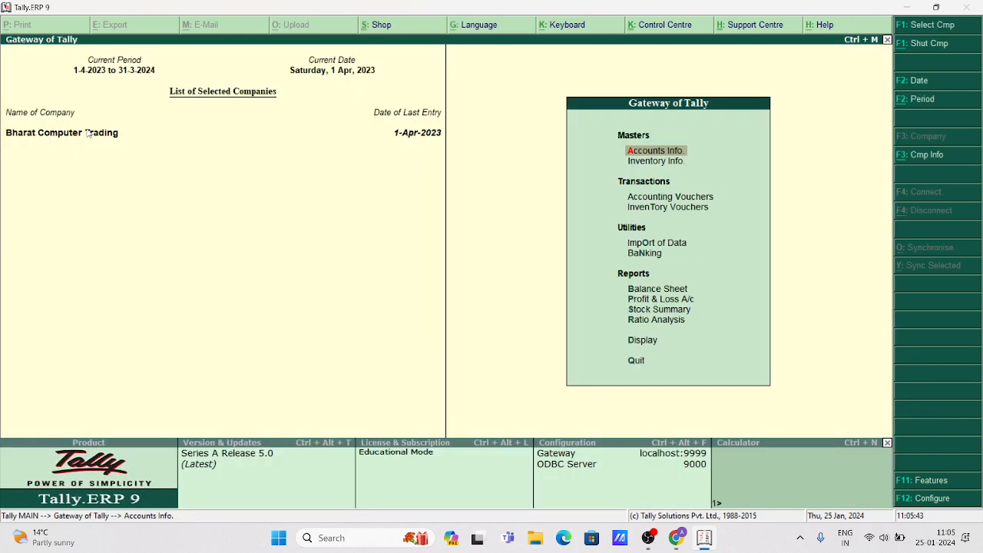
Open voucher entry, reopen it, and switch to Contra voucher No. 1 with F4.
{"action": "key", "text": "Down"}
{"action": "key", "text": "Down"}
{"action": "key", "text": "Return"}
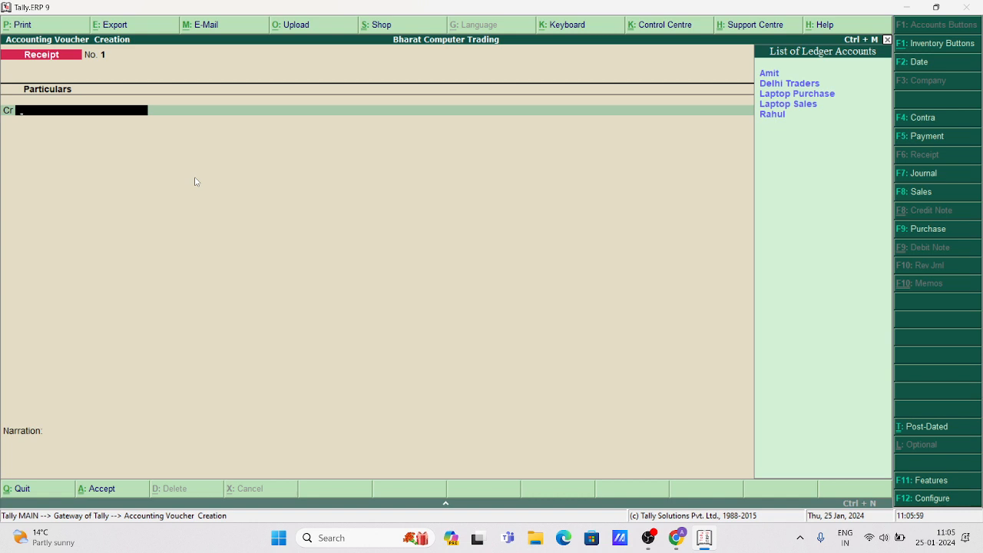
{"action": "key", "text": "Escape"}
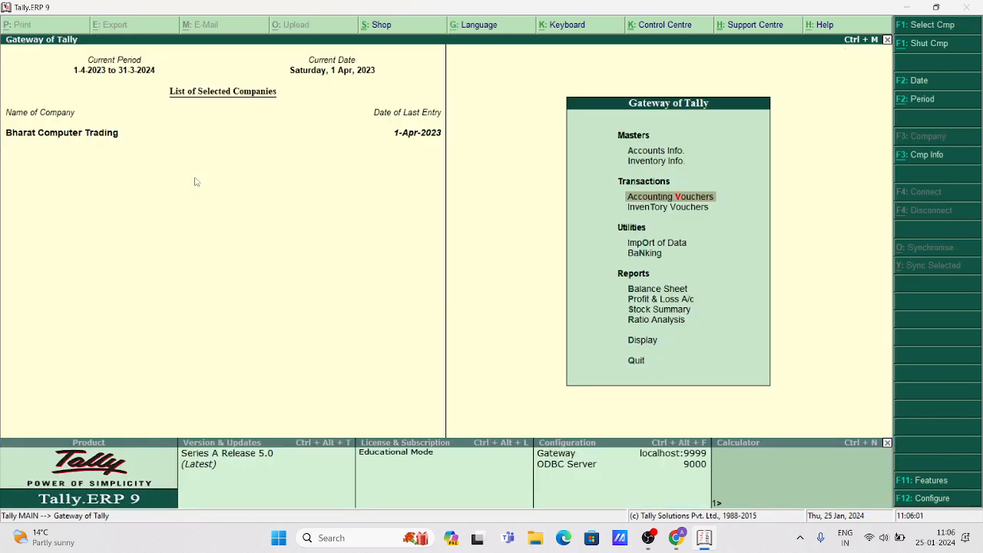
{"action": "key", "text": "Return"}
{"action": "key", "text": "F4"}
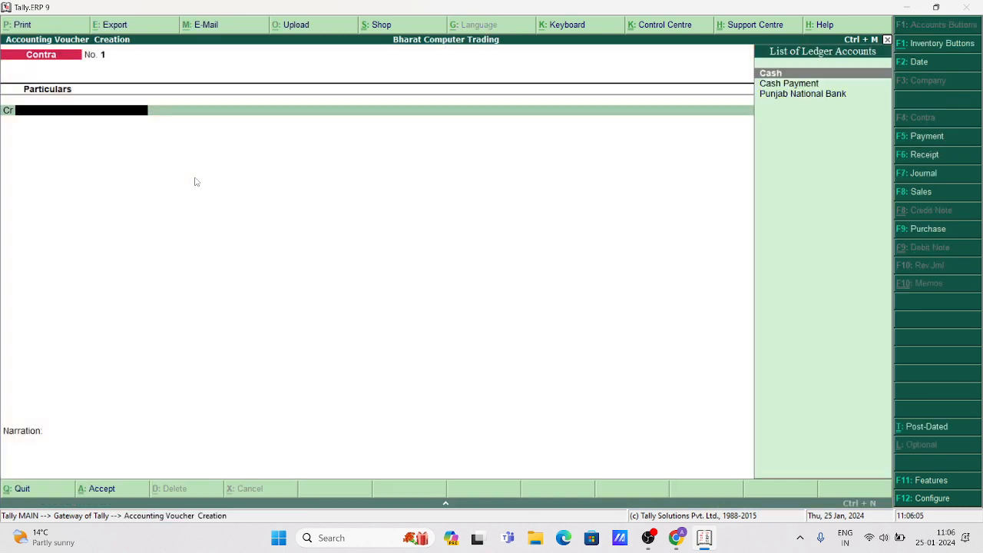
Credit Punjab National Bank 2,00,000, accepting the cheque details.
{"action": "key", "text": "Down"}
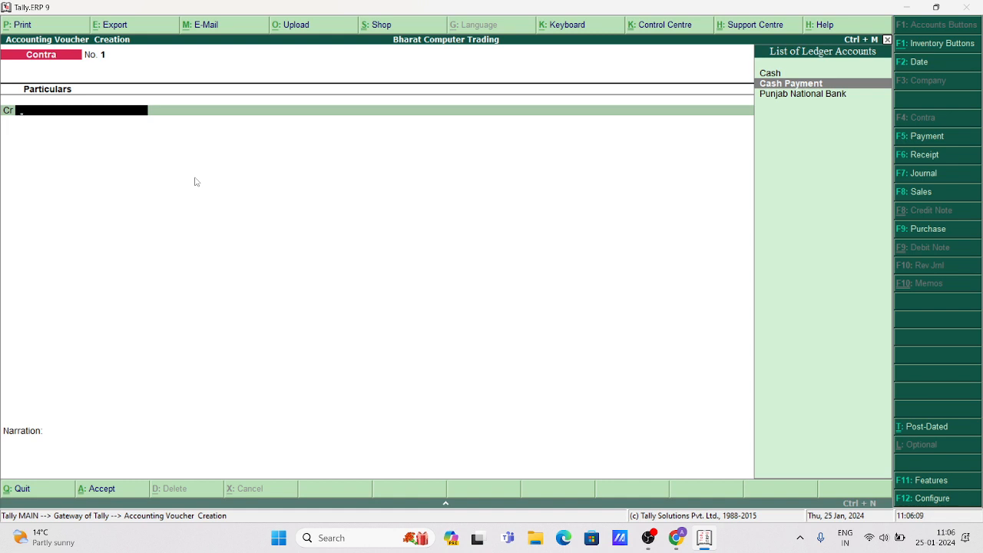
{"action": "key", "text": "Down"}
{"action": "key", "text": "Return"}
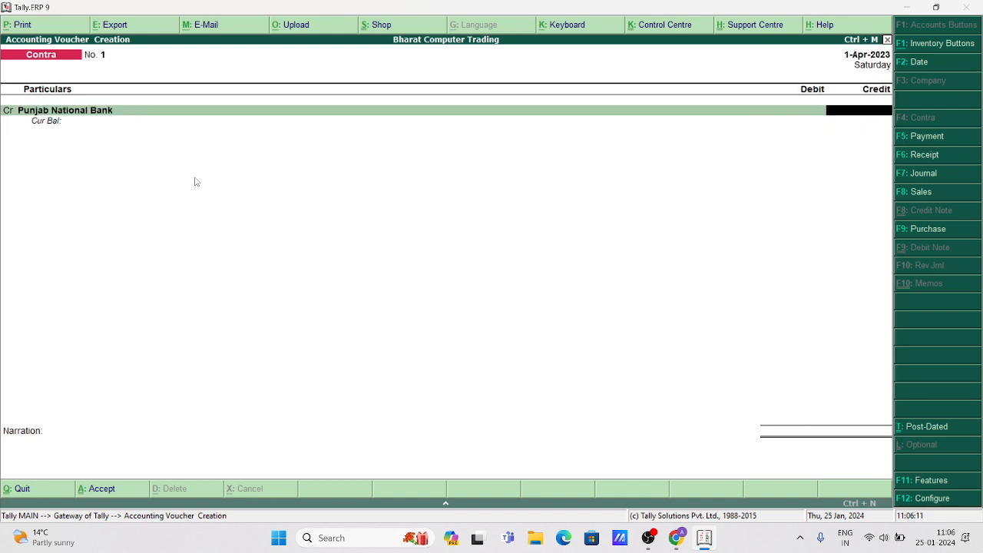
{"action": "type", "text": "200000"}
{"action": "key", "text": "Return"}
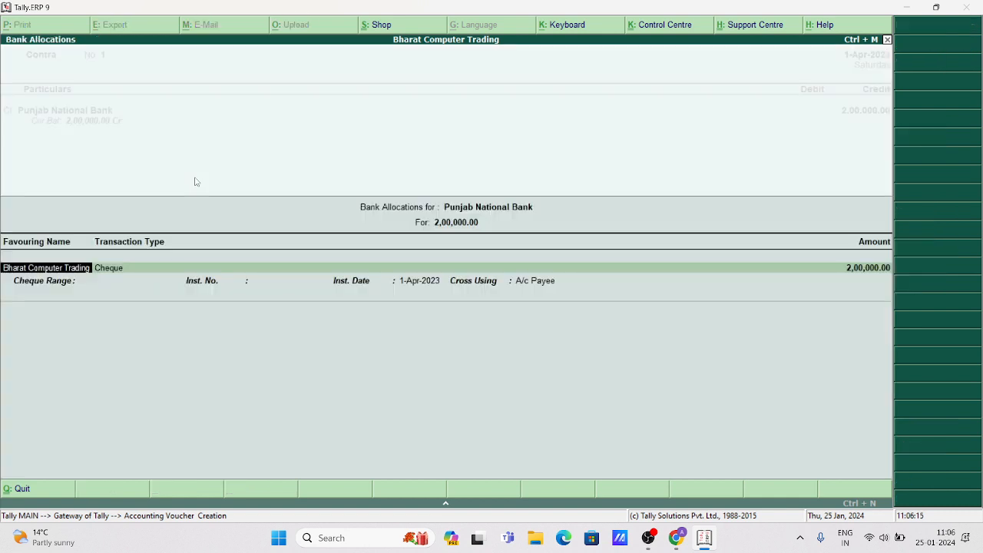
{"action": "key", "text": "Return"}
{"action": "key", "text": "Return"}
{"action": "key", "text": "Return"}
{"action": "key", "text": "Return"}
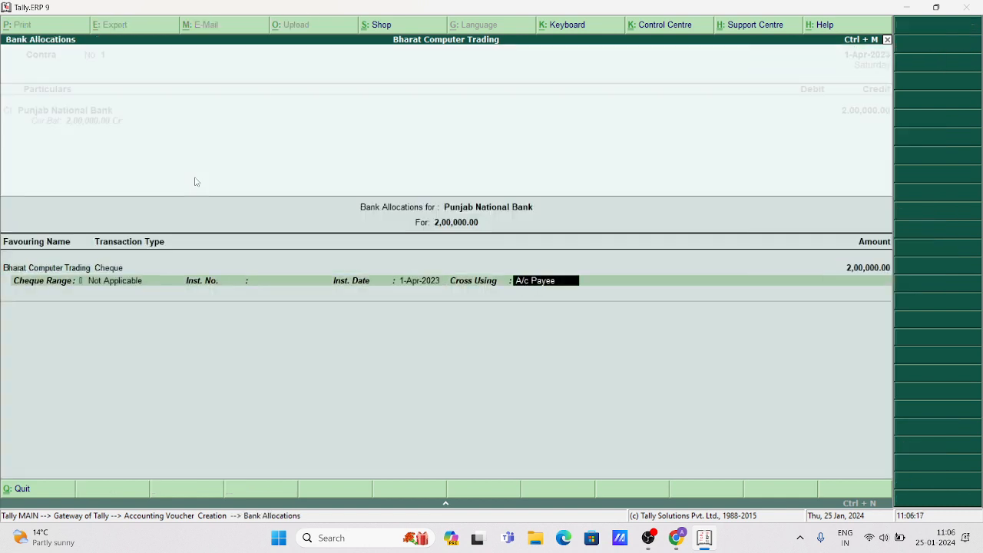
{"action": "key", "text": "Return"}
Debit Cash for 2,00,000, save the contra, and open Contra voucher No. 2.
{"action": "key", "text": "Return"}
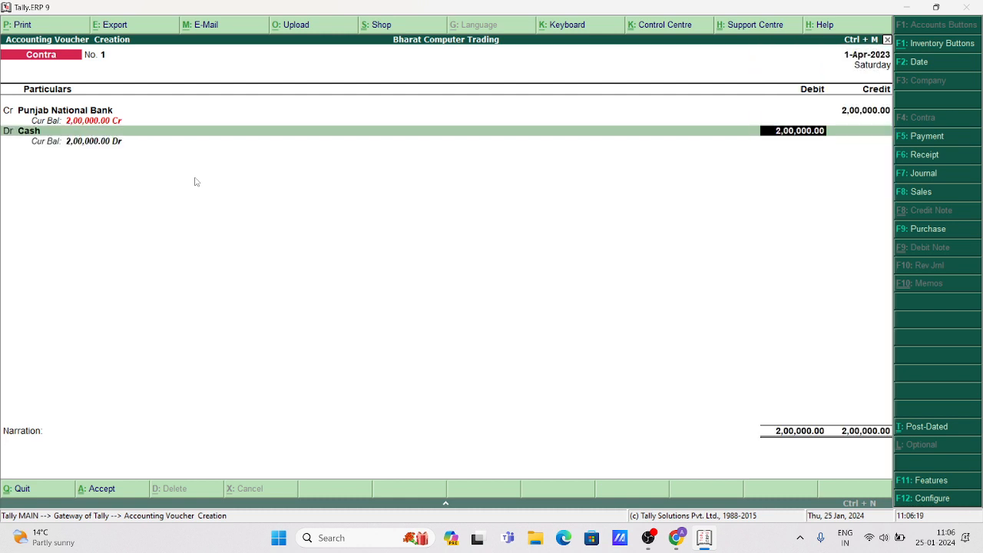
{"action": "key", "text": "Return"}
{"action": "key", "text": "Return"}
{"action": "key", "text": "Return"}
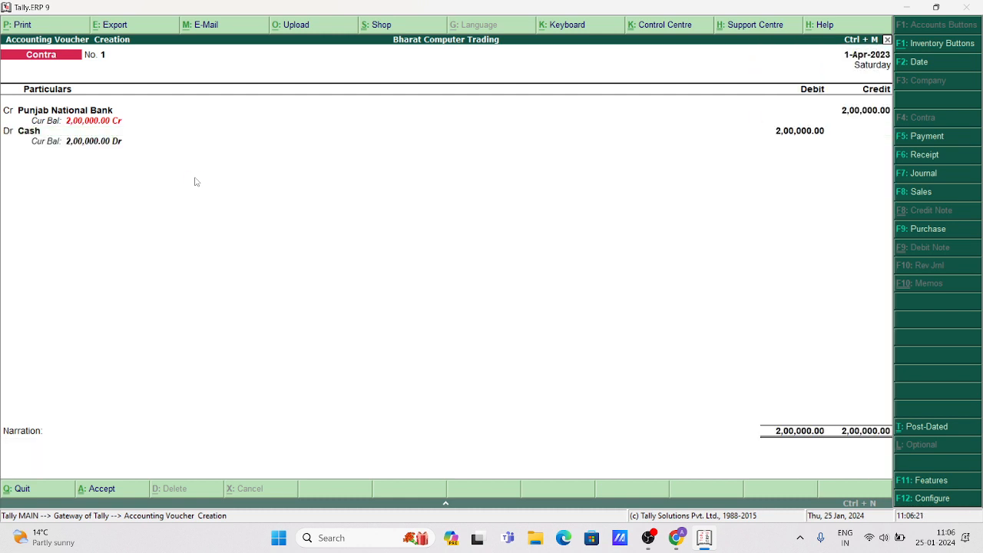
{"action": "key", "text": "Escape"}
{"action": "key", "text": "Escape"}
{"action": "key", "text": "Escape"}
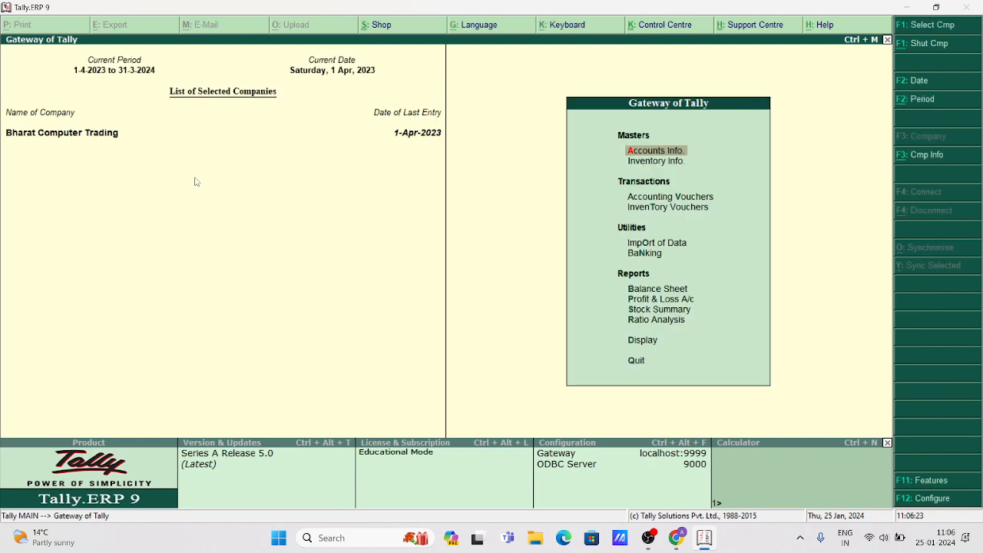
{"action": "key", "text": "Down"}
{"action": "key", "text": "Down"}
{"action": "key", "text": "Return"}
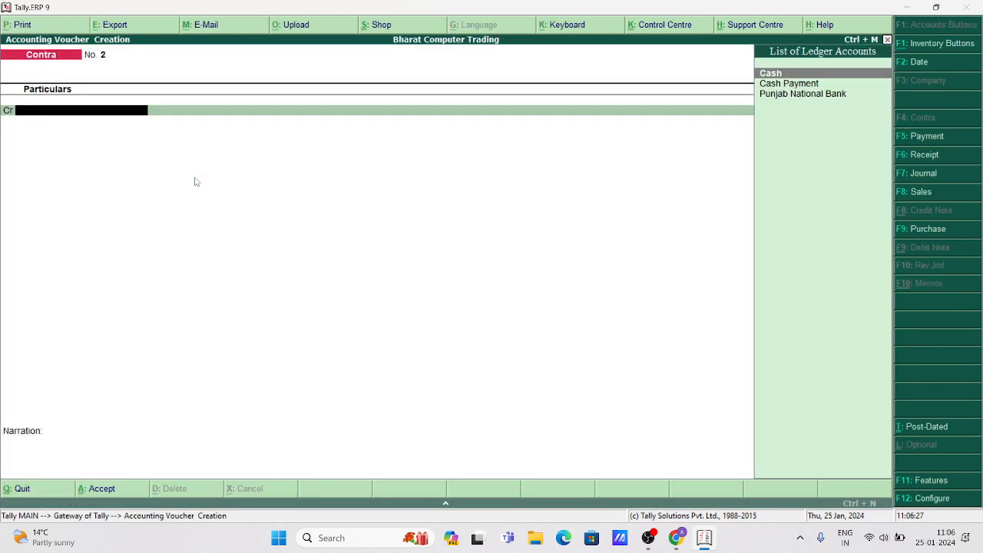
Save Payment No. 1 debiting Delhi Traders 1,97,500 and crediting Cash.
{"action": "key", "text": "F5"}
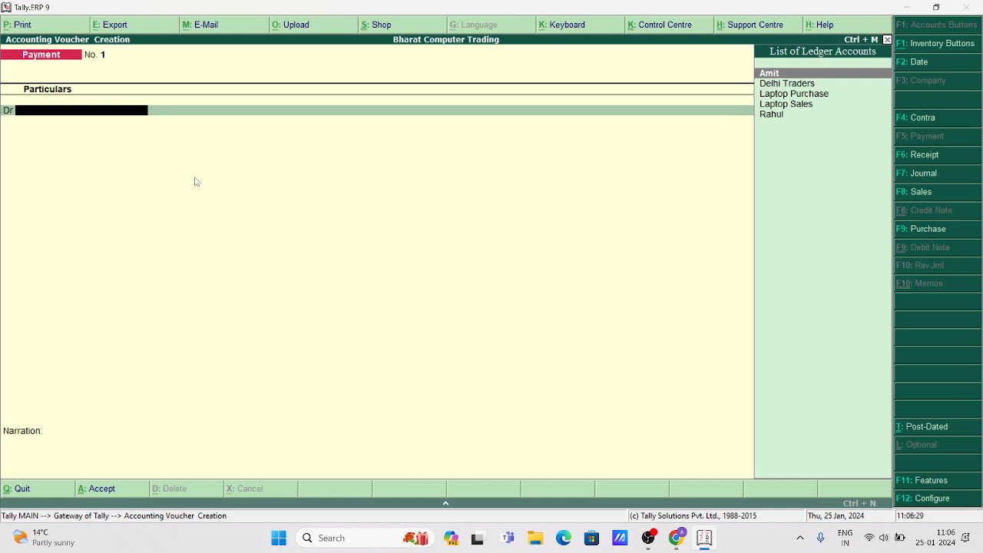
{"action": "key", "text": "Down"}
{"action": "key", "text": "Return"}
{"action": "key", "text": "Return"}
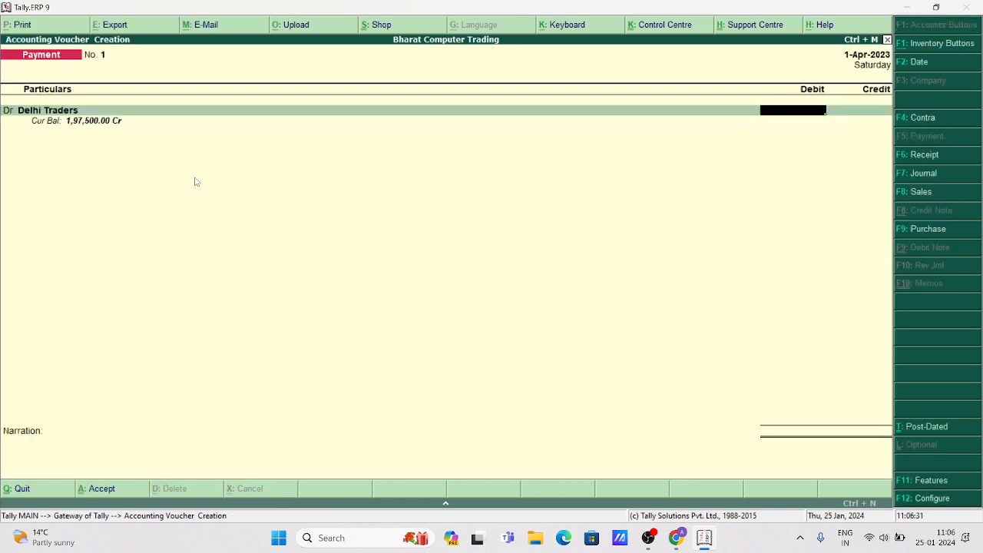
{"action": "type", "text": "197500"}
{"action": "key", "text": "Return"}
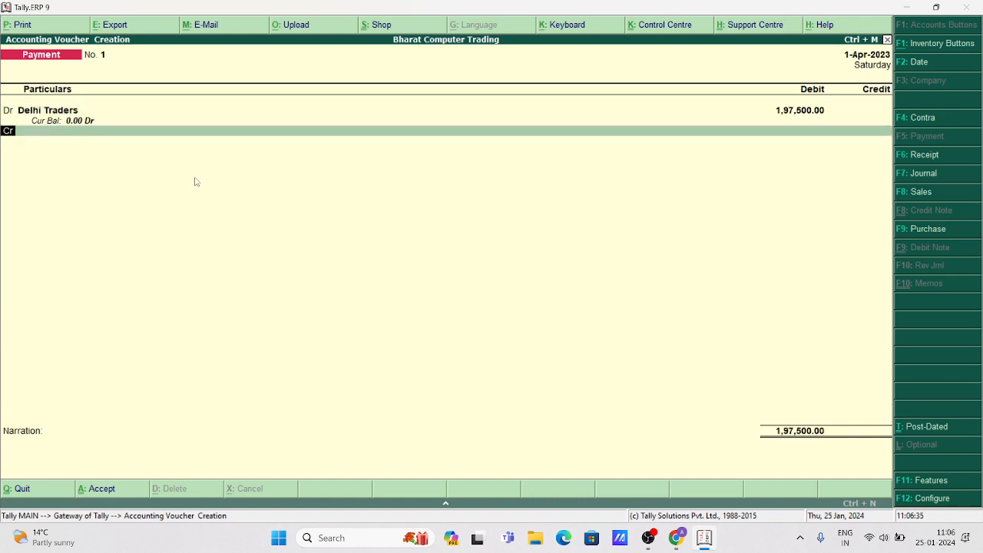
{"action": "key", "text": "Return"}
{"action": "key", "text": "Down"}
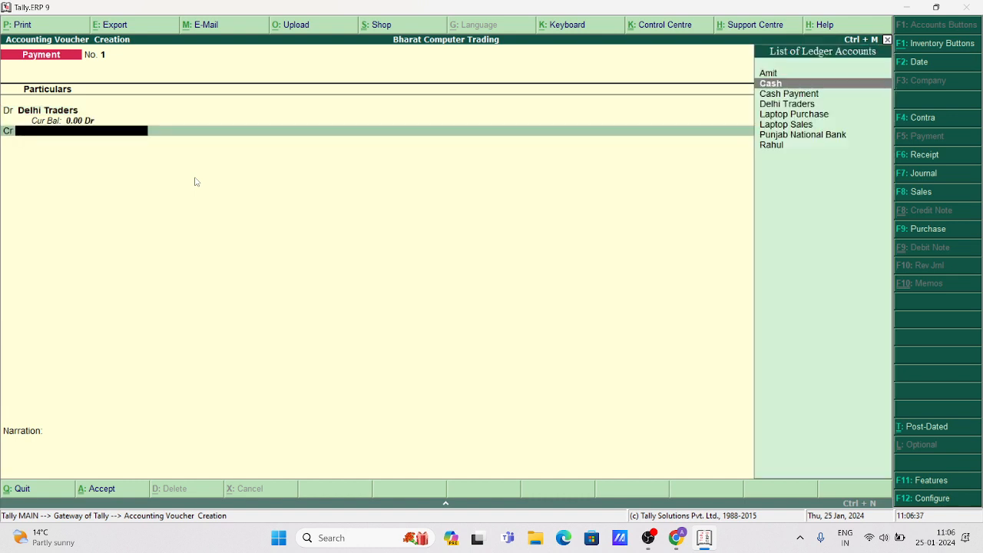
{"action": "key", "text": "Return"}
{"action": "key", "text": "Return"}
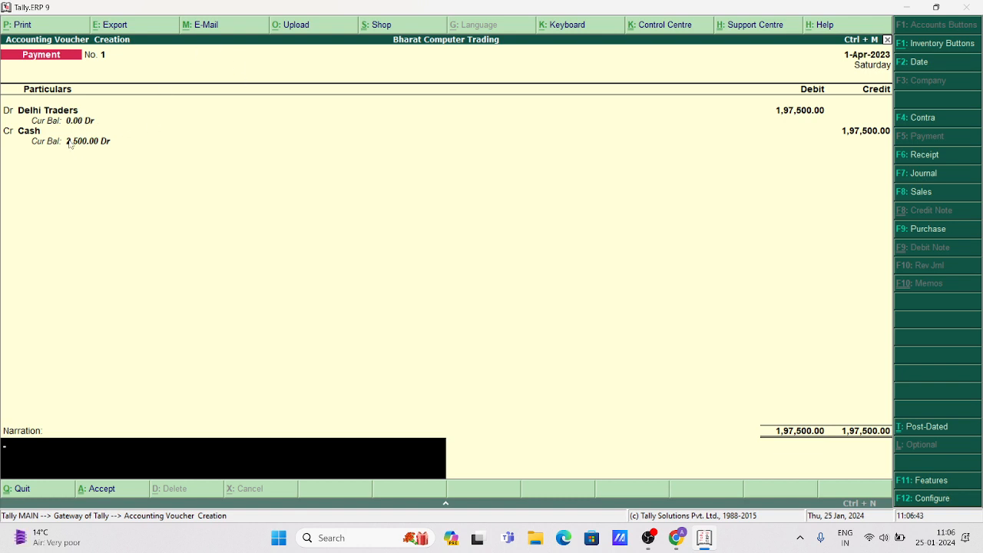
{"action": "key", "text": "Return"}
{"action": "key", "text": "Return"}
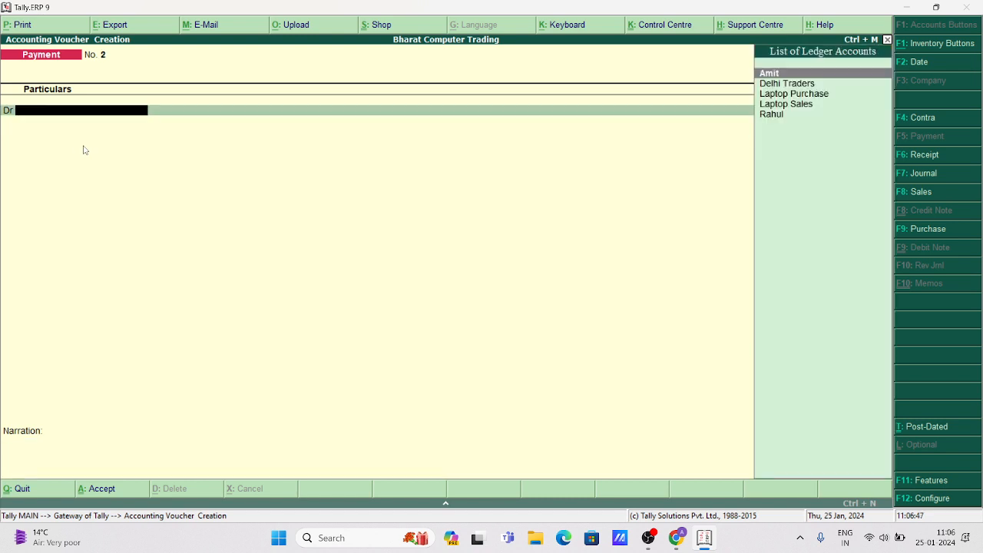
Draft a Payment voucher debiting the customer's ledger 42,000 and crediting Cash.
{"action": "key", "text": "Escape"}
{"action": "key", "text": "Escape"}
{"action": "key", "text": "Escape"}
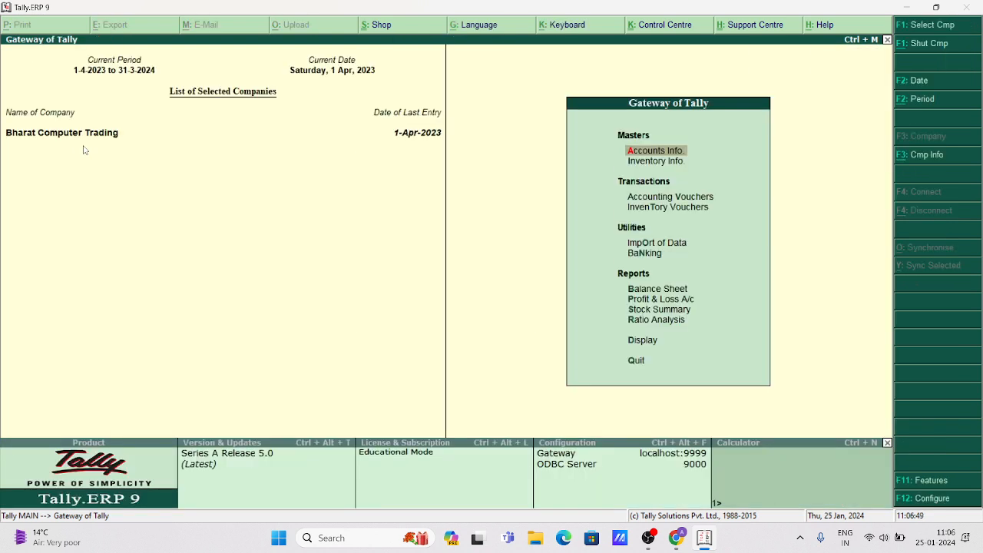
{"action": "key", "text": "Down"}
{"action": "key", "text": "Down"}
{"action": "key", "text": "Return"}
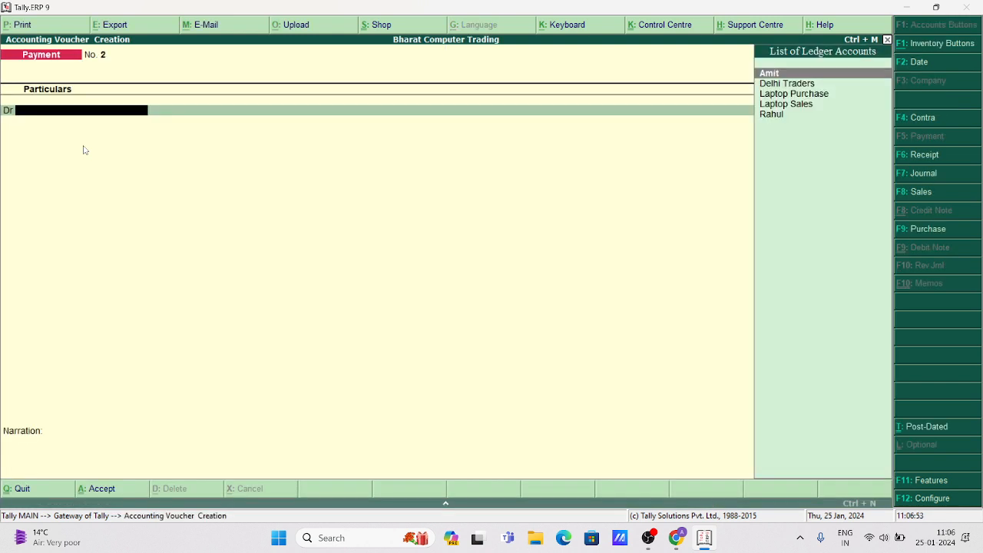
{"action": "key", "text": "Down"}
{"action": "key", "text": "Down"}
{"action": "key", "text": "Down"}
{"action": "key", "text": "Up"}
{"action": "key", "text": "Up"}
{"action": "key", "text": "Up"}
{"action": "key", "text": "Return"}
{"action": "key", "text": "Escape"}
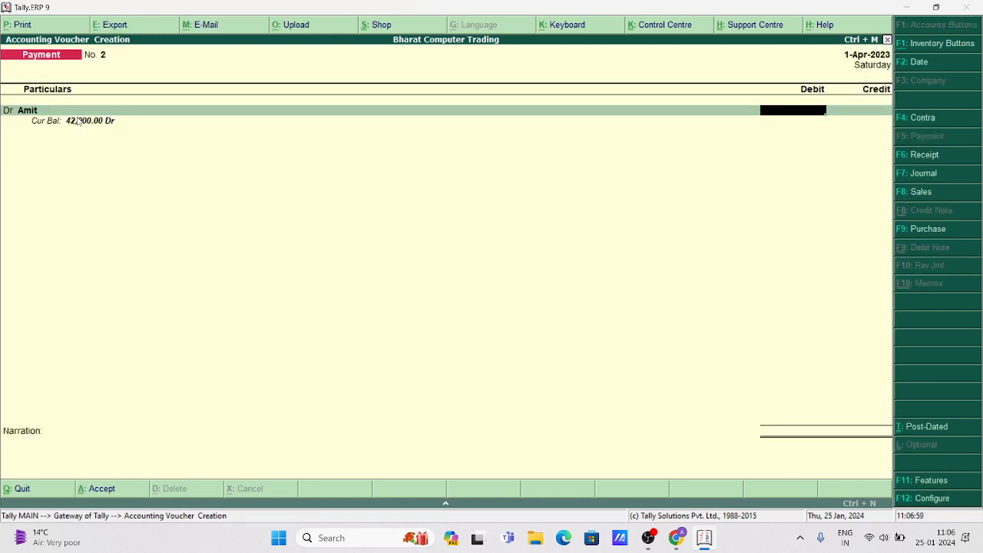
{"action": "type", "text": "42000"}
{"action": "key", "text": "Return"}
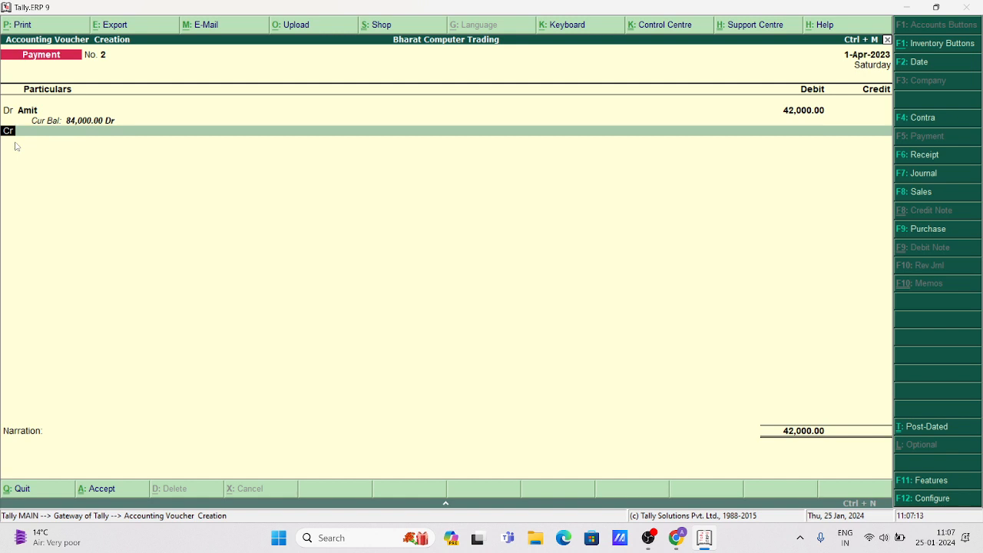
{"action": "key", "text": "Return"}
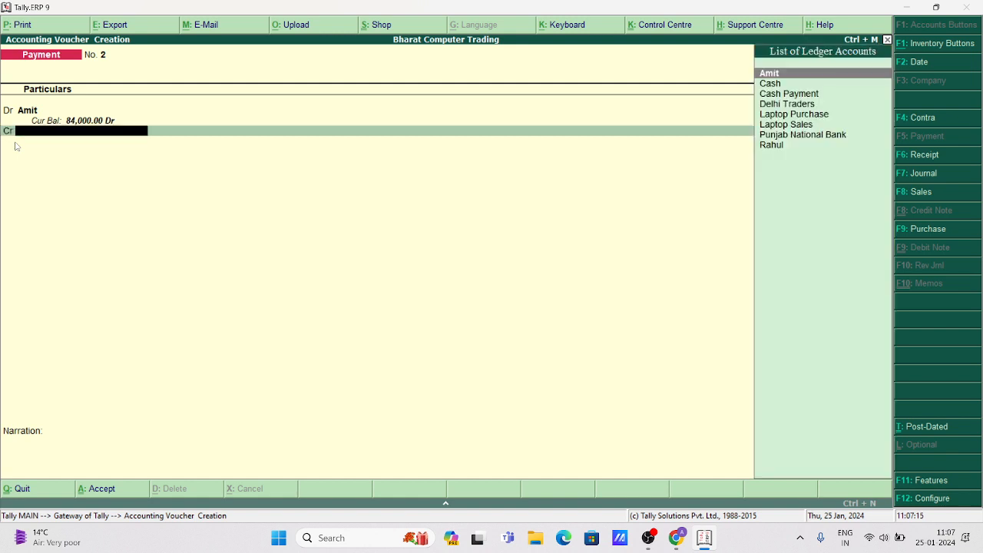
{"action": "key", "text": "Down"}
{"action": "key", "text": "Return"}
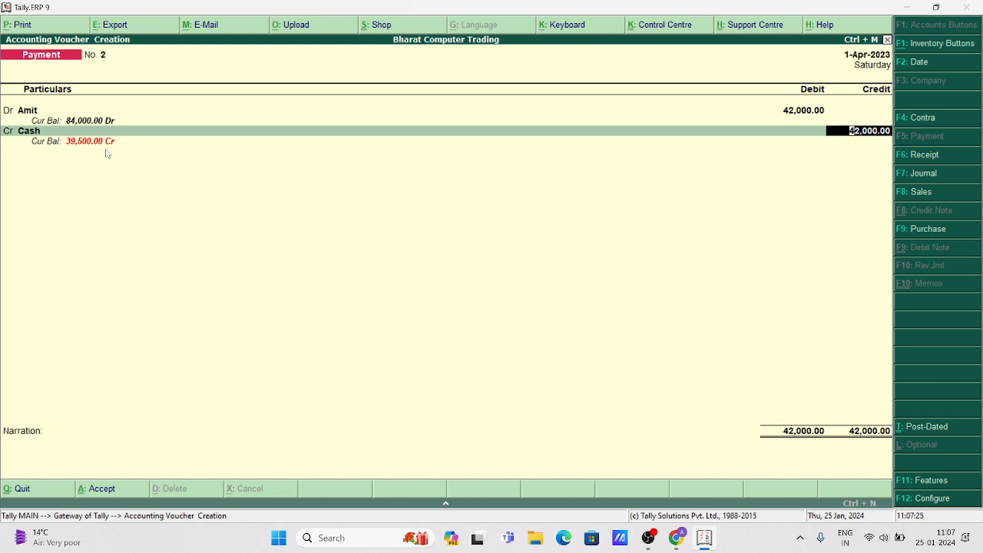
Abandon that payment and save Receipt 1: 42,000 from the first customer into Cash.
{"action": "key", "text": "Escape"}
{"action": "key", "text": "y"}
{"action": "key", "text": "Return"}
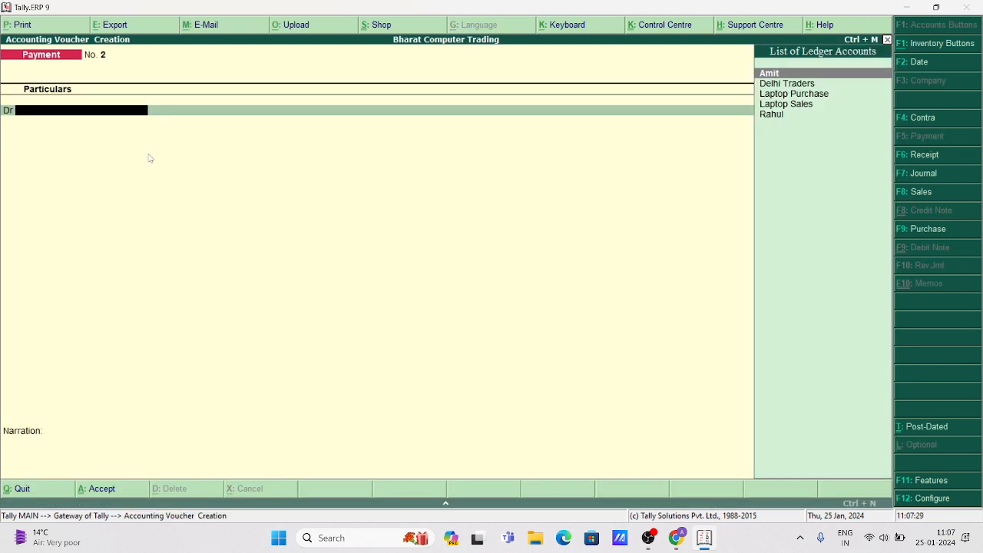
{"action": "key", "text": "F6"}
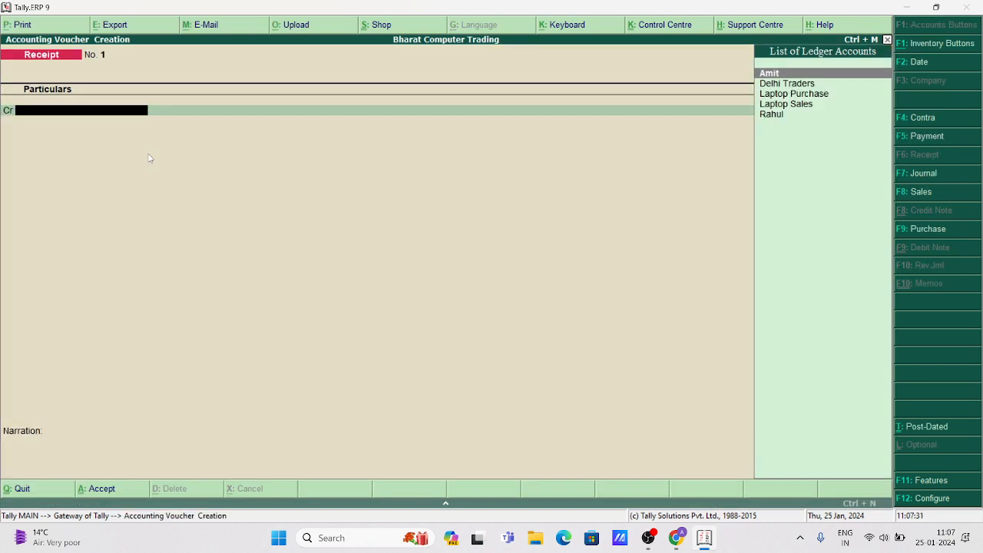
{"action": "key", "text": "Return"}
{"action": "key", "text": "Escape"}
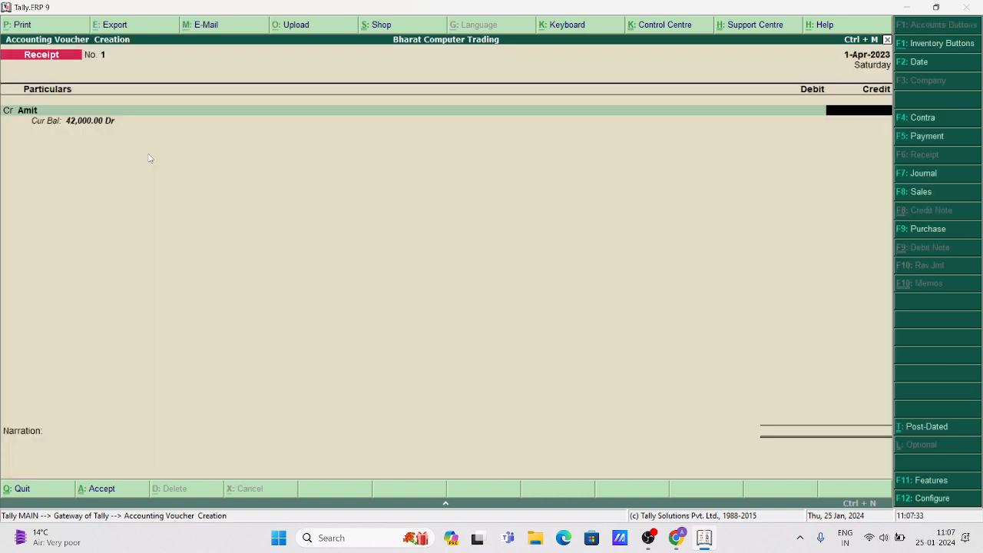
{"action": "type", "text": "42,000"}
{"action": "key", "text": "Return"}
{"action": "key", "text": "Return"}
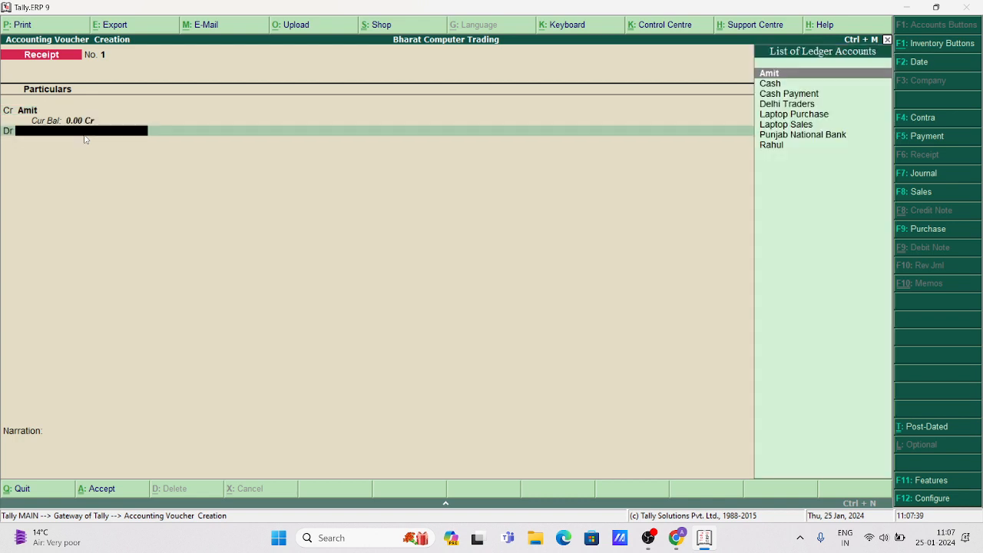
{"action": "key", "text": "Down"}
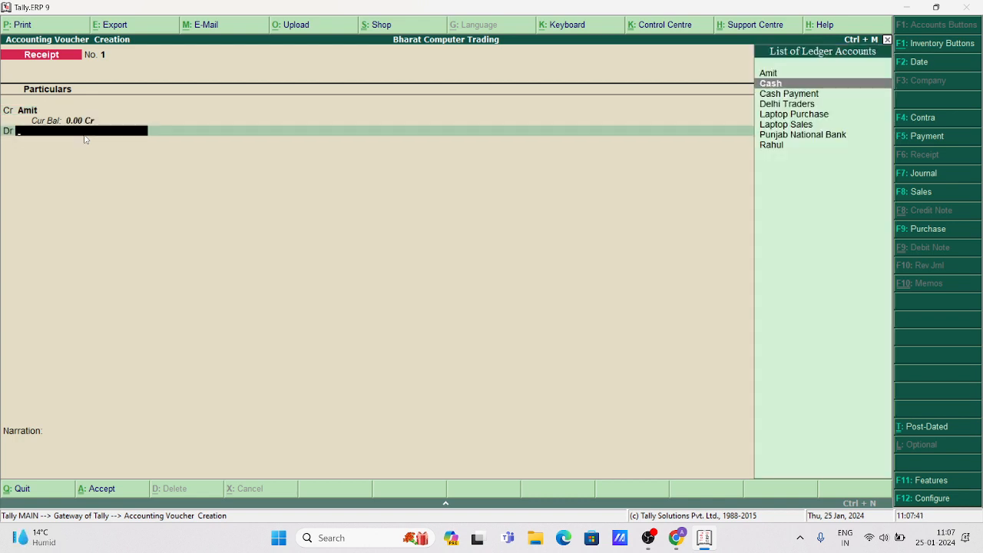
{"action": "key", "text": "Return"}
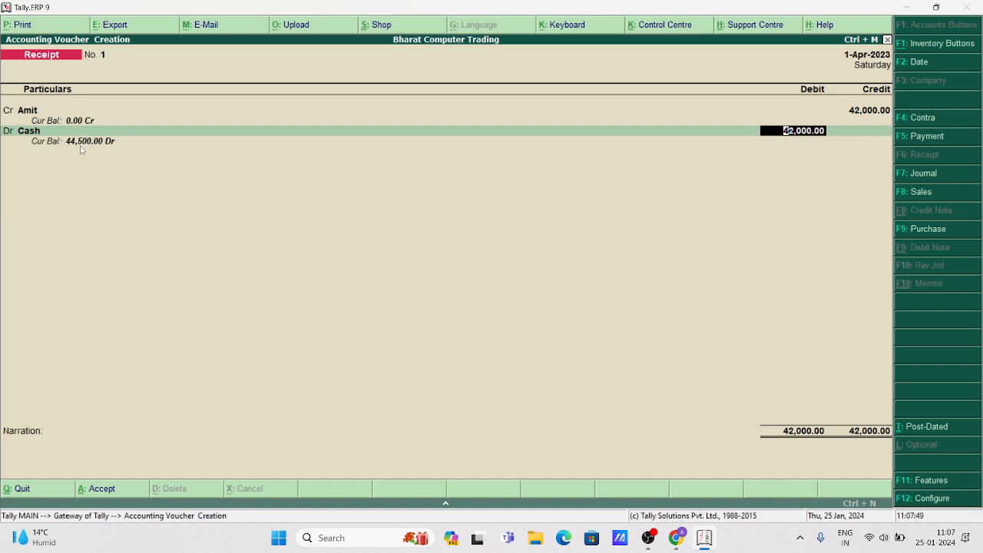
{"action": "key", "text": "Return"}
{"action": "key", "text": "Return"}
{"action": "key", "text": "Return"}
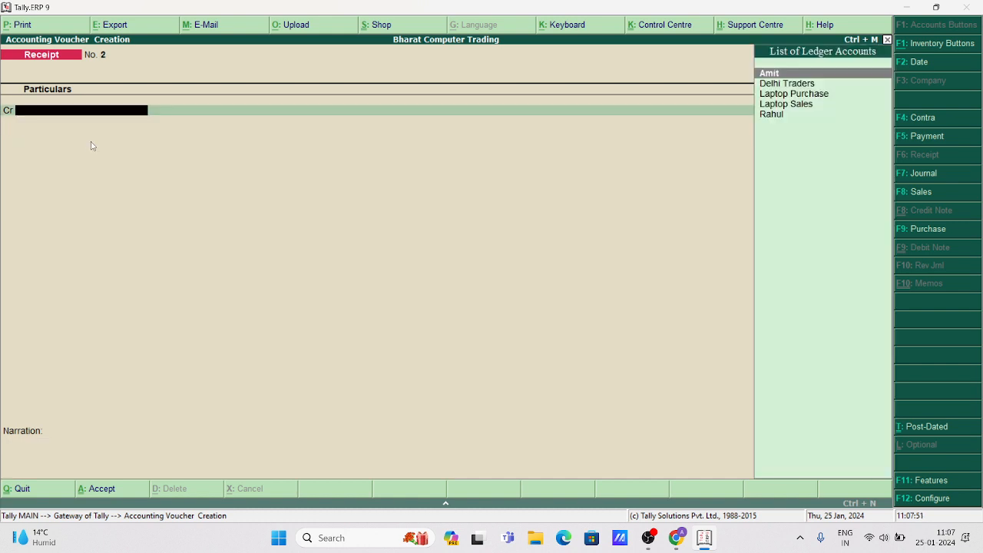
Save Receipt 2 crediting the second customer 42,000 and debiting Cash.
{"action": "key", "text": "Down"}
{"action": "key", "text": "Down"}
{"action": "key", "text": "Down"}
{"action": "key", "text": "Down"}
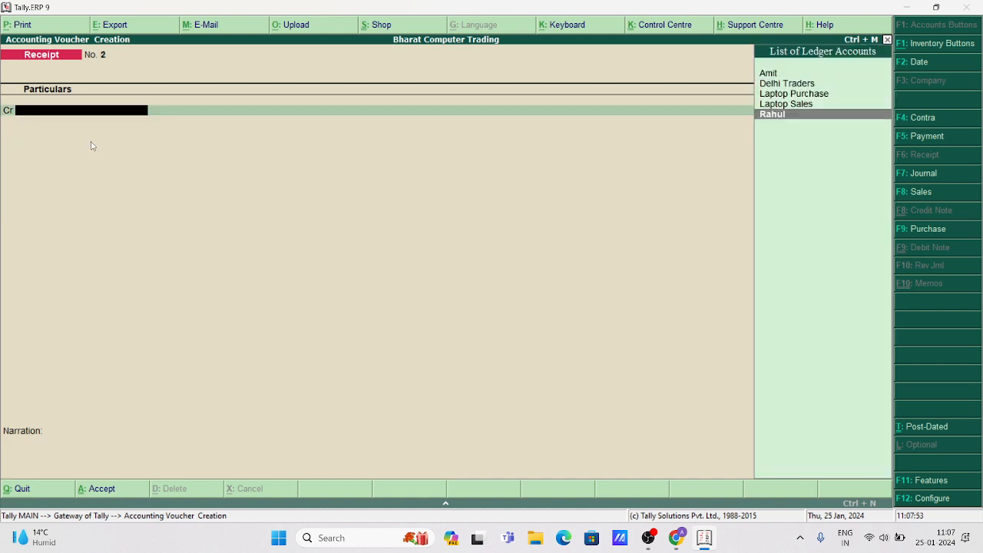
{"action": "key", "text": "Return"}
{"action": "key", "text": "Escape"}
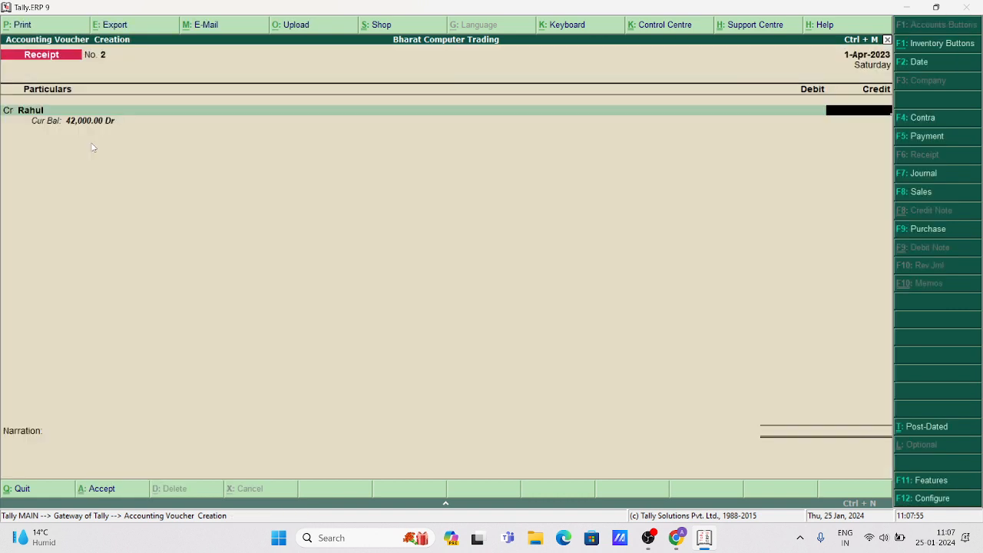
{"action": "type", "text": "42000"}
{"action": "key", "text": "Return"}
{"action": "key", "text": "Return"}
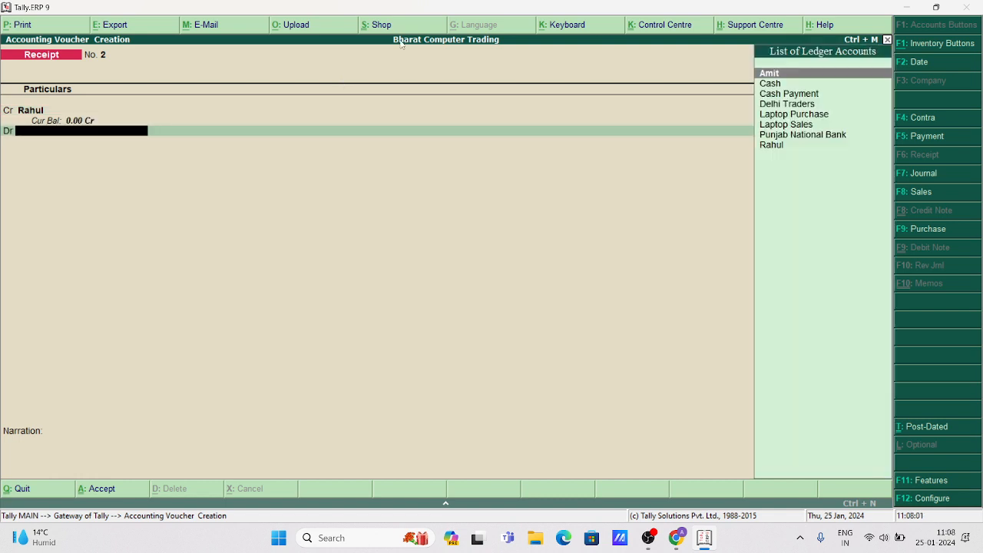
{"action": "key", "text": "Down"}
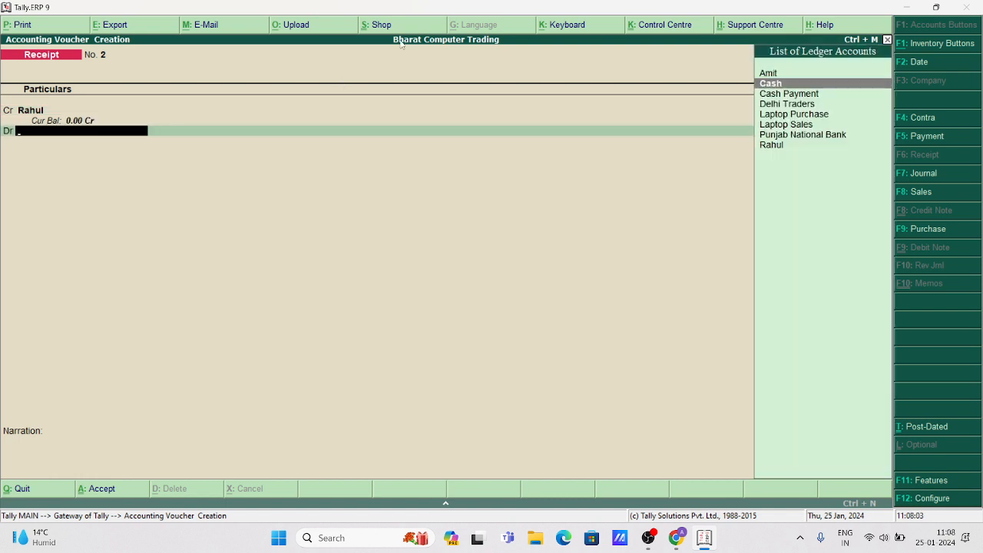
{"action": "key", "text": "Return"}
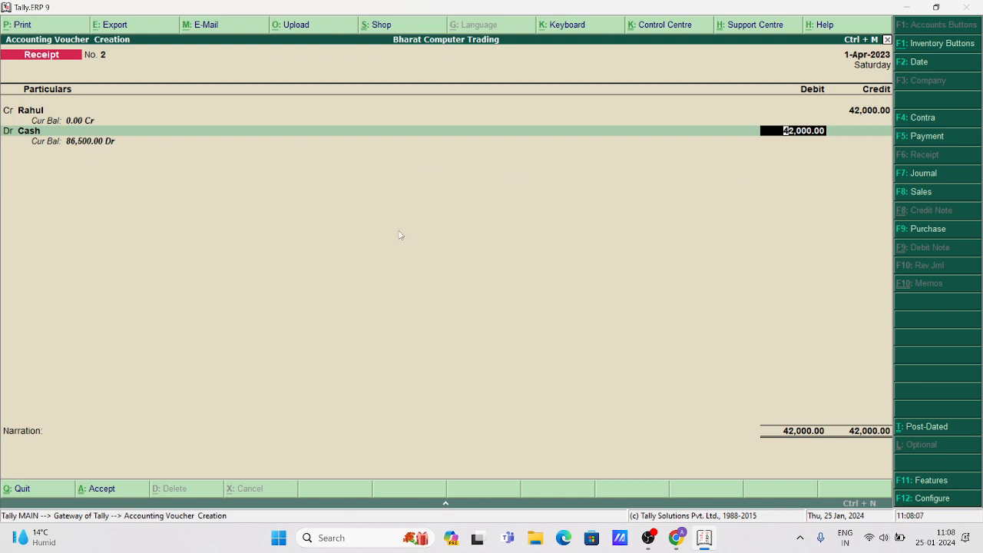
{"action": "key", "text": "Return"}
{"action": "key", "text": "Return"}
{"action": "key", "text": "Return"}
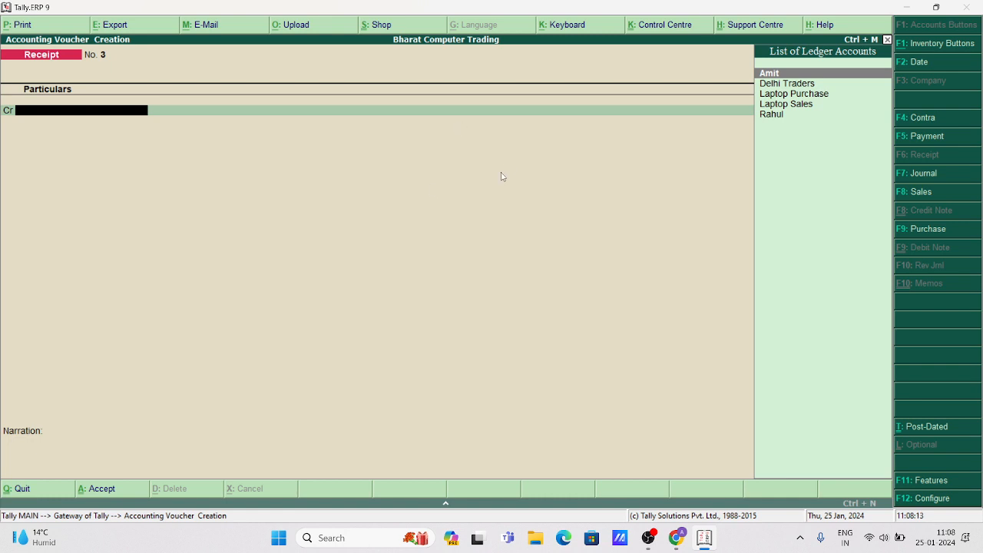
View the Stock Summary's Laptop group showing 3 nos of HP1510 worth 1,18,500.
{"action": "key", "text": "Escape"}
{"action": "key", "text": "Escape"}
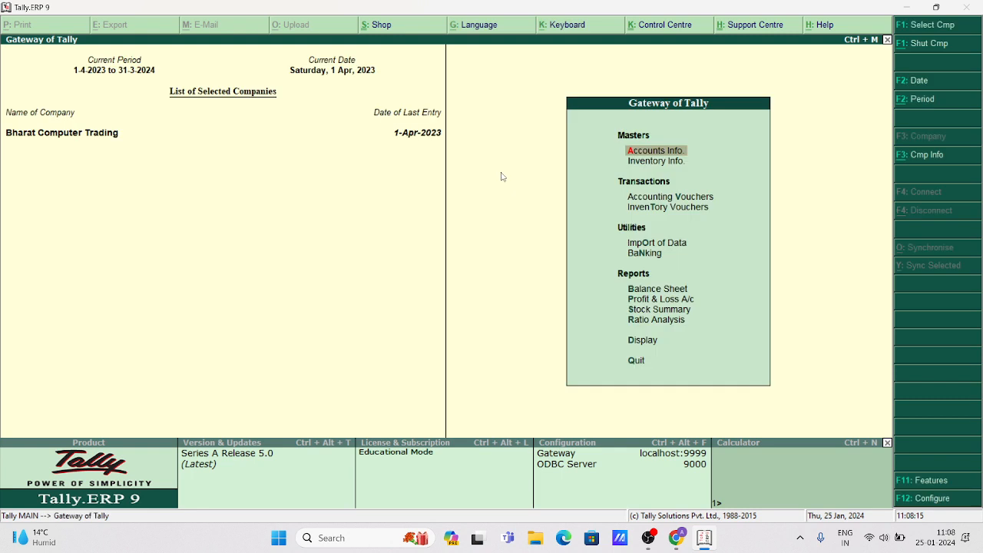
{"action": "key", "text": "Down"}
{"action": "key", "text": "Down"}
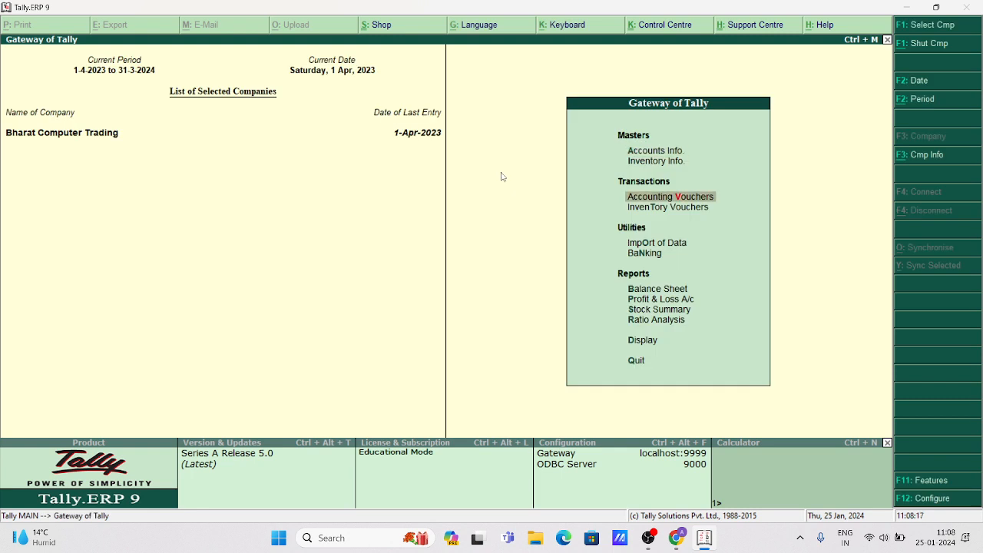
{"action": "key", "text": "Down"}
{"action": "key", "text": "Down"}
{"action": "key", "text": "Down"}
{"action": "key", "text": "Down"}
{"action": "key", "text": "Down"}
{"action": "key", "text": "Down"}
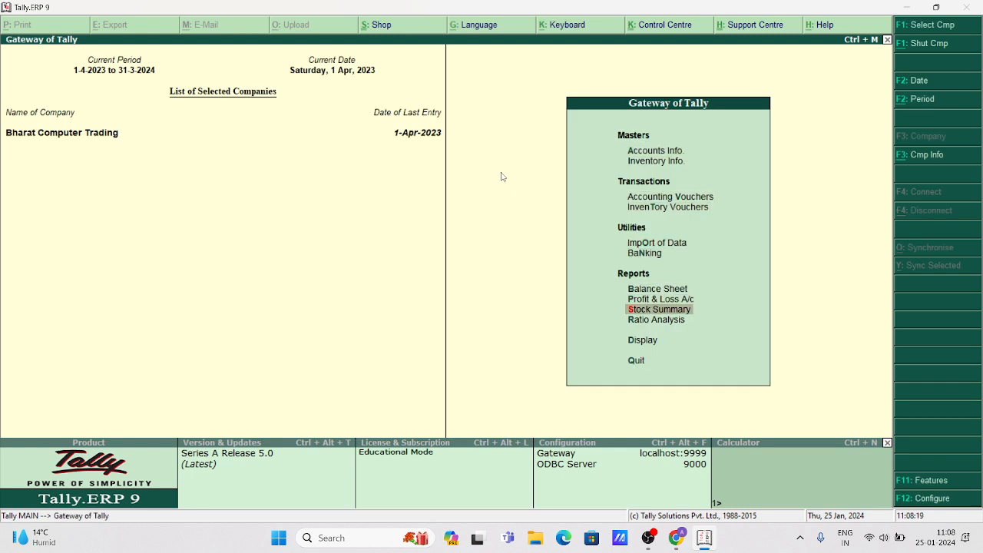
{"action": "key", "text": "Return"}
{"action": "key", "text": "Return"}
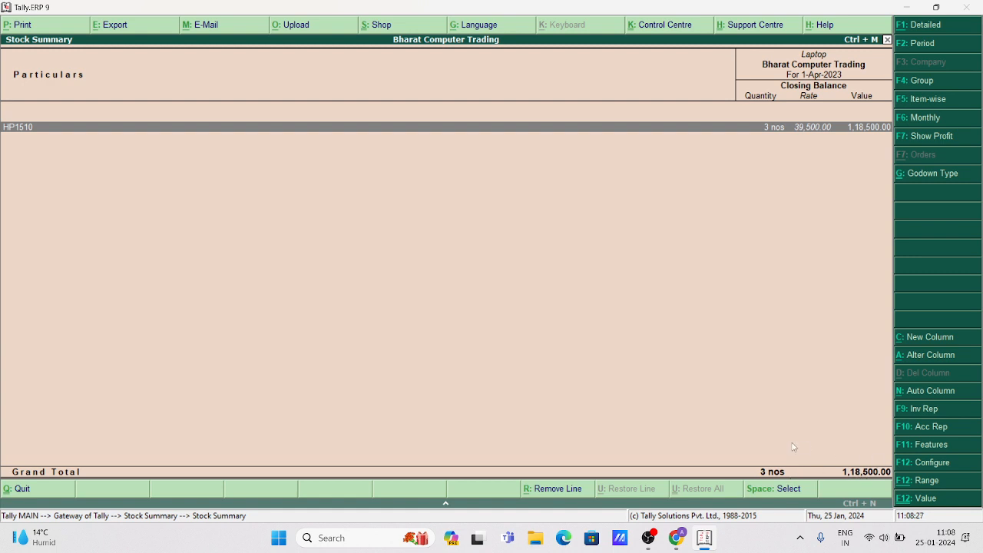
{"action": "key", "text": "Escape"}
{"action": "key", "text": "Escape"}
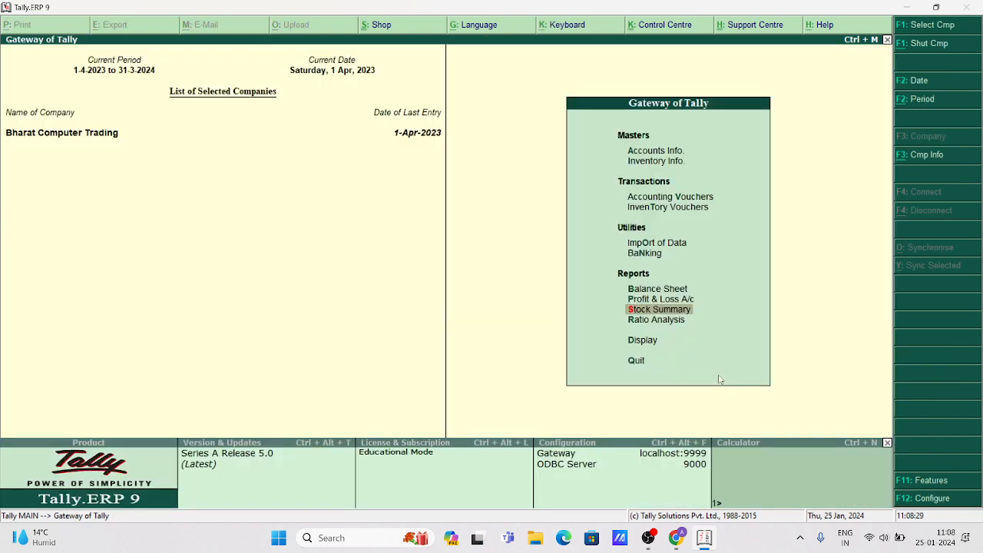
Create a new ledger named after the customer, grouped under Sundry Debtors.
{"action": "key", "text": "Escape"}
{"action": "key", "text": "Escape"}
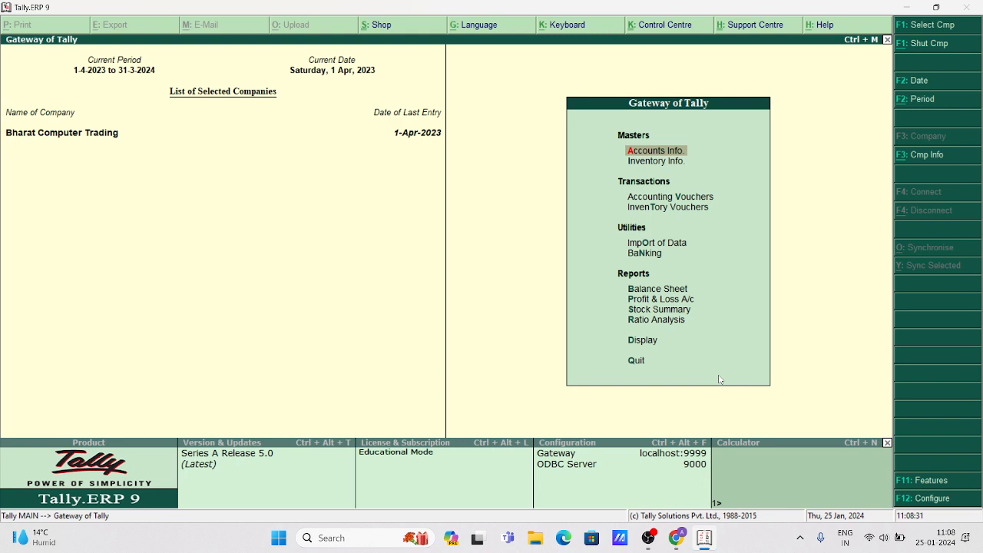
{"action": "key", "text": "Return"}
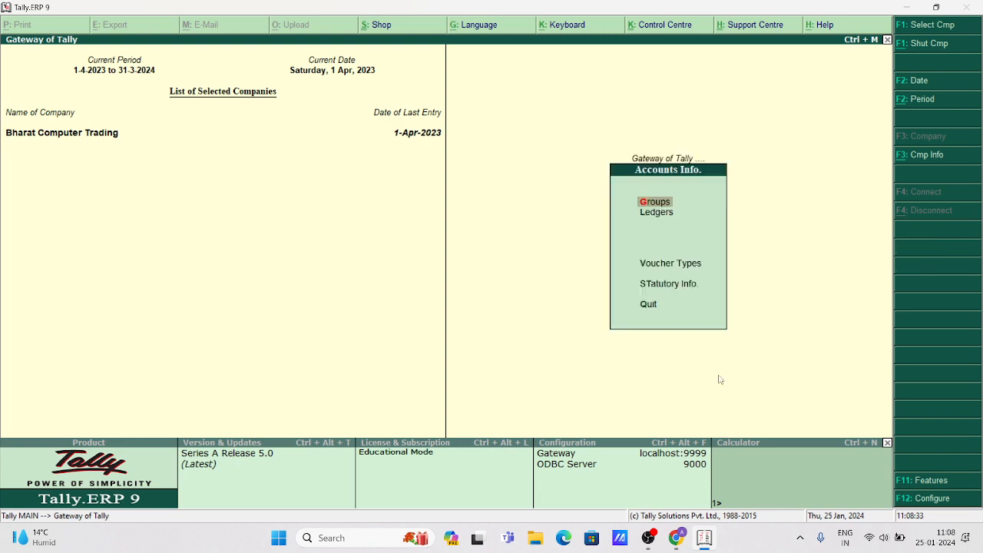
{"action": "key", "text": "Down"}
{"action": "key", "text": "Return"}
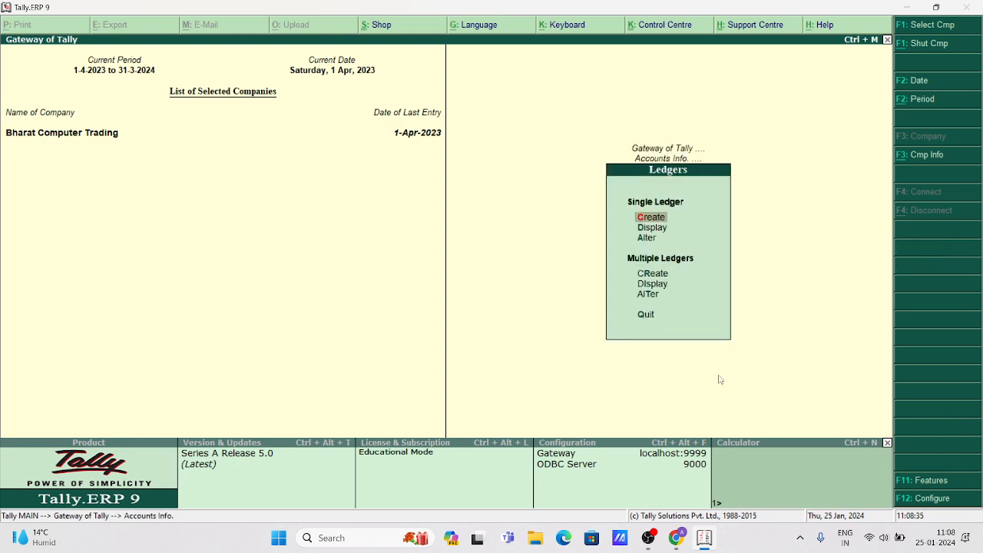
{"action": "key", "text": "Return"}
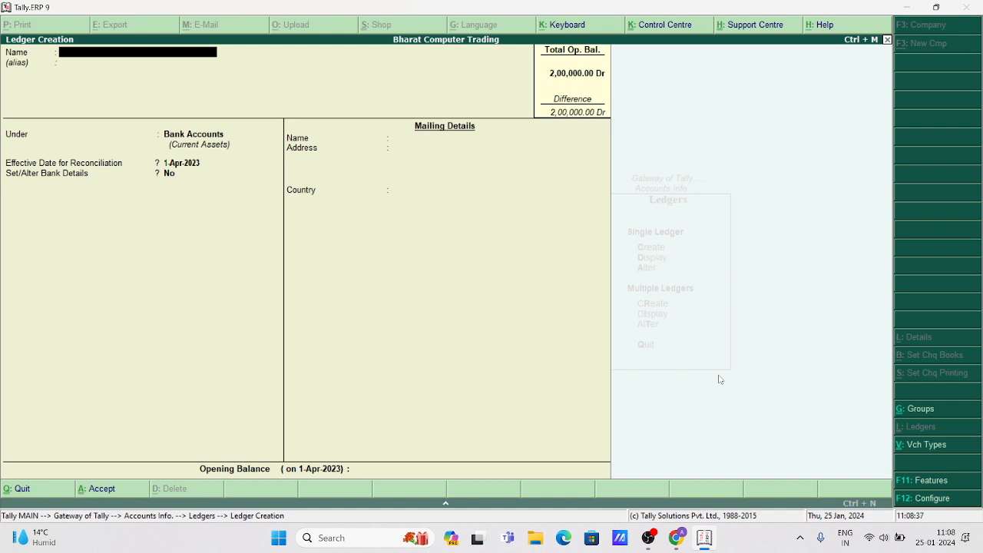
{"action": "type", "text": "Pinkey"}
{"action": "key", "text": "Return"}
{"action": "key", "text": "Return"}
{"action": "type", "text": "Sund"}
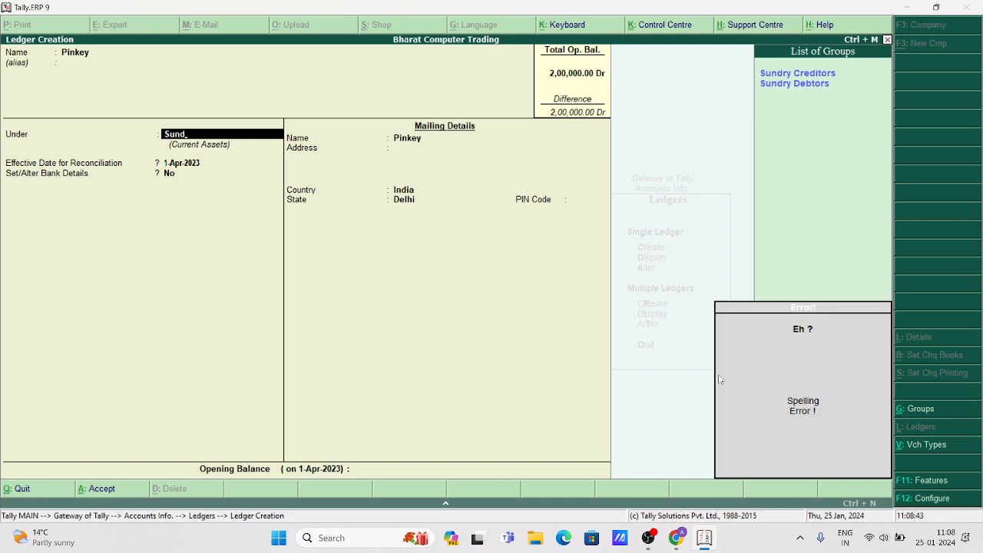
{"action": "key", "text": "Down"}
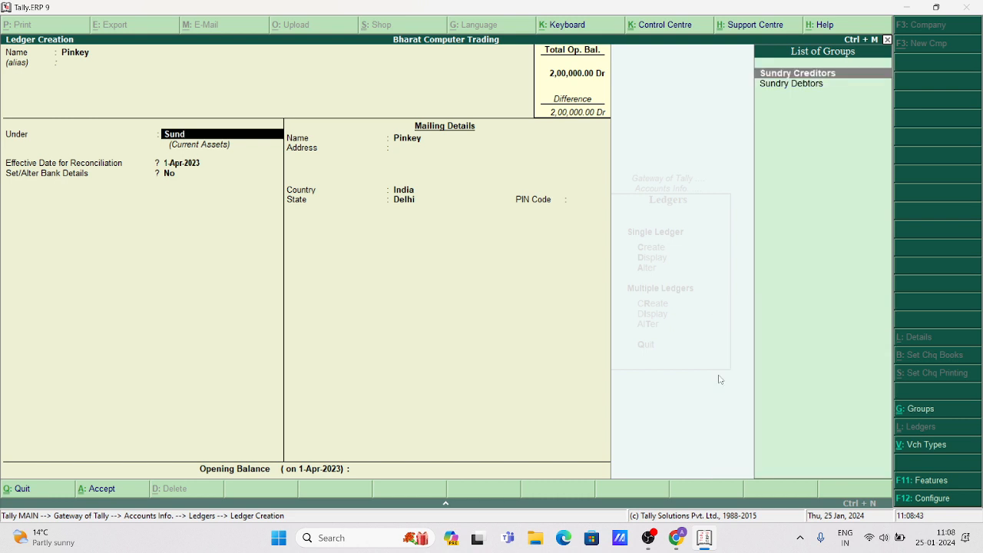
{"action": "key", "text": "Down"}
{"action": "key", "text": "Return"}
{"action": "key", "text": "Return"}
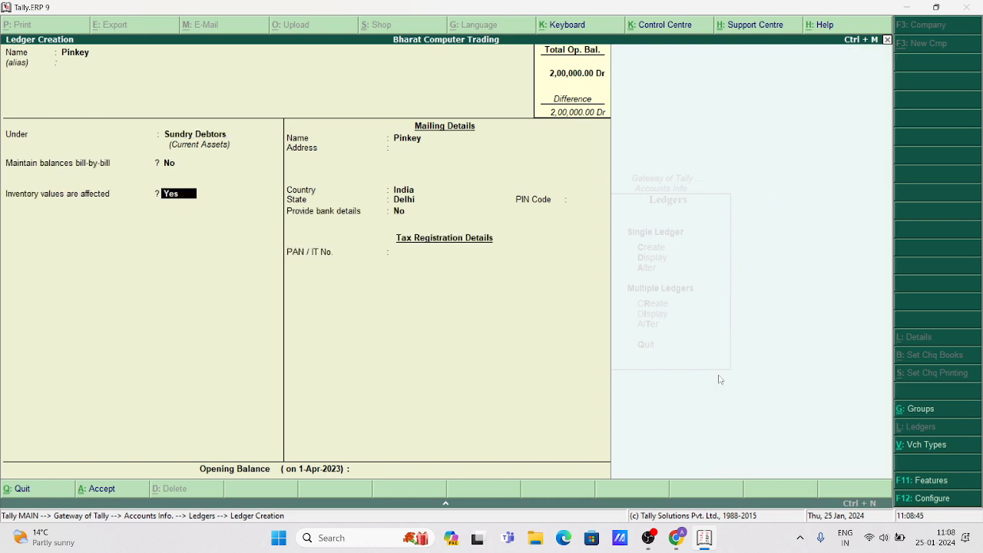
{"action": "key", "text": "Return"}
{"action": "key", "text": "Return"}
{"action": "key", "text": "Return"}
{"action": "key", "text": "Return"}
{"action": "key", "text": "Return"}
{"action": "key", "text": "Return"}
{"action": "key", "text": "Return"}
{"action": "key", "text": "Return"}
{"action": "key", "text": "Return"}
{"action": "key", "text": "Return"}
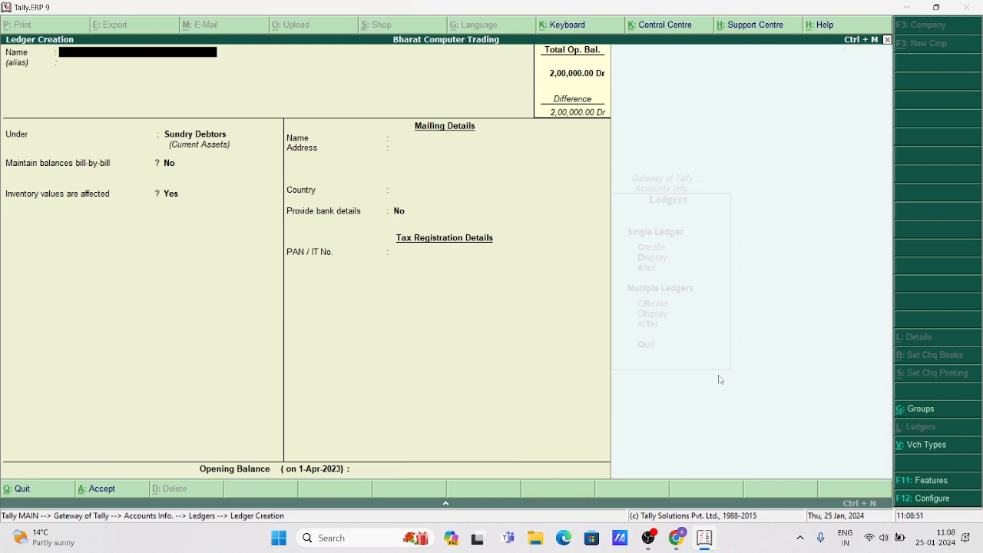
Enter the customer's full name, keep Sundry Debtors and state Delhi, and save the ledger.
{"action": "key", "text": "Return"}
{"action": "key", "text": "Return"}
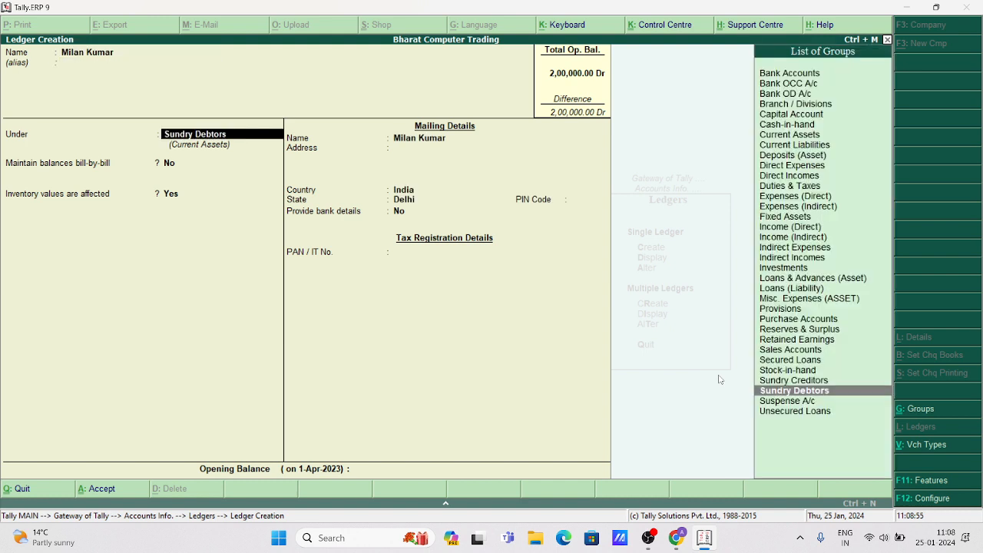
{"action": "key", "text": "Return"}
{"action": "key", "text": "Return"}
{"action": "key", "text": "Return"}
{"action": "key", "text": "Return"}
{"action": "key", "text": "Return"}
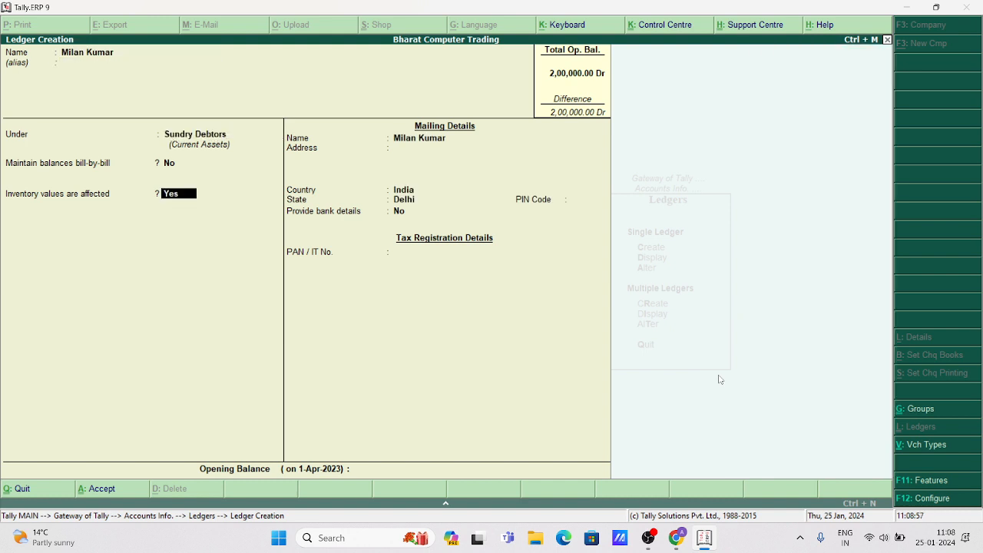
{"action": "key", "text": "Return"}
{"action": "key", "text": "Return"}
{"action": "key", "text": "Return"}
{"action": "key", "text": "Return"}
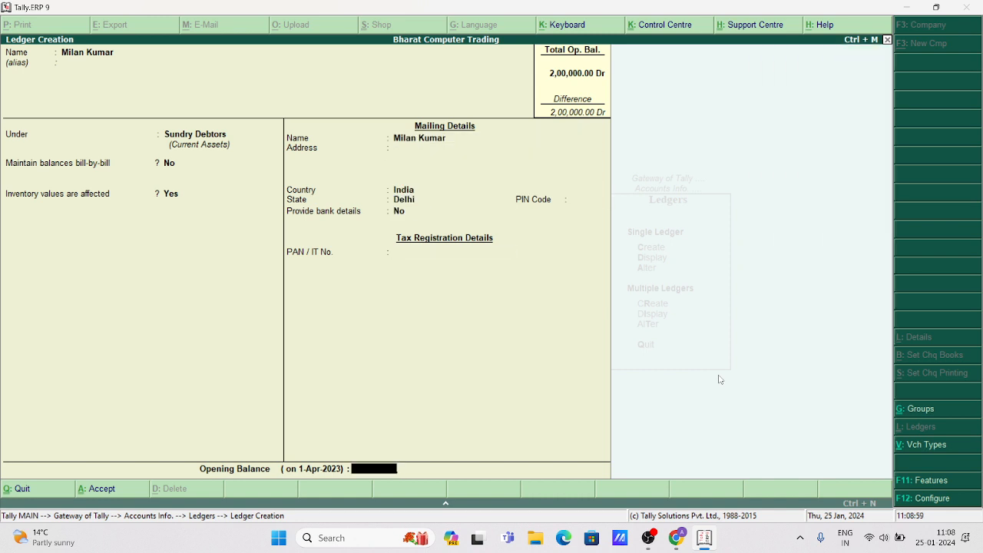
{"action": "key", "text": "Return"}
{"action": "key", "text": "Return"}
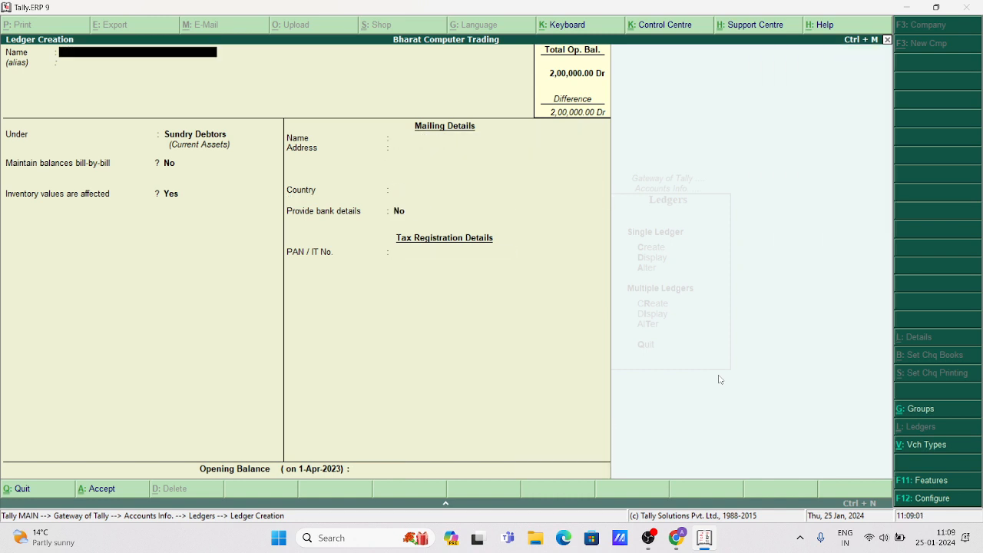
{"action": "key", "text": "Escape"}
{"action": "key", "text": "Escape"}
{"action": "key", "text": "Escape"}
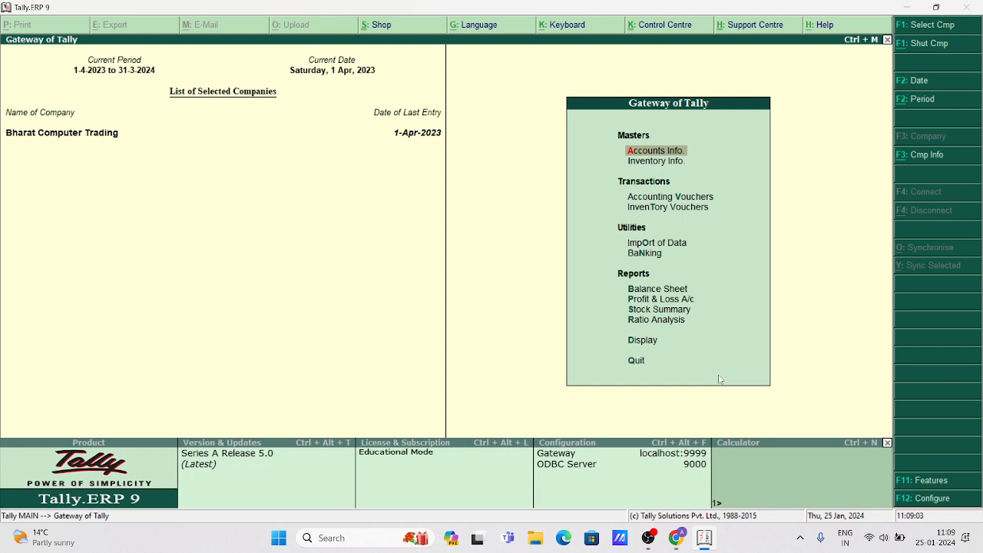
Back out of an unwanted voucher for the customer and reopen voucher entry.
{"action": "key", "text": "Down"}
{"action": "key", "text": "Down"}
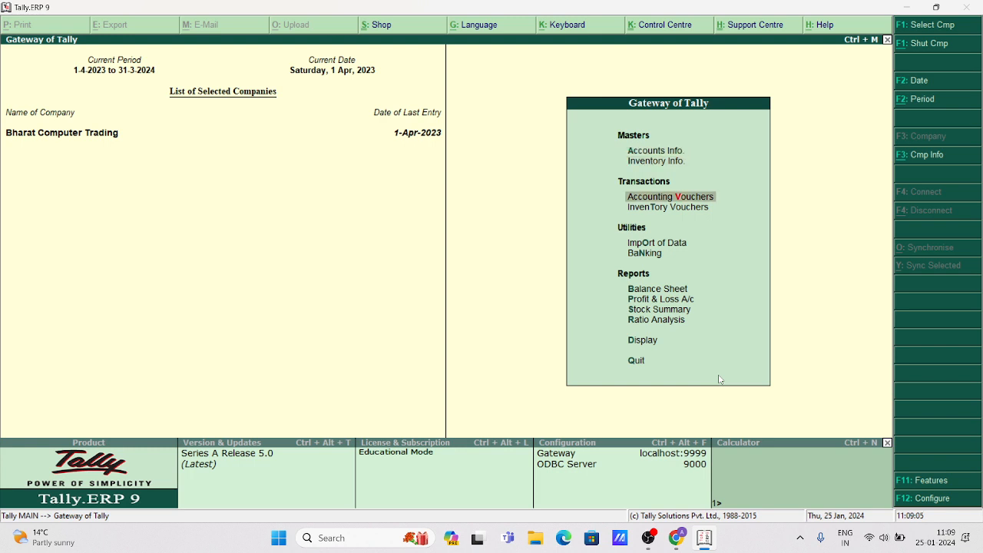
{"action": "key", "text": "Return"}
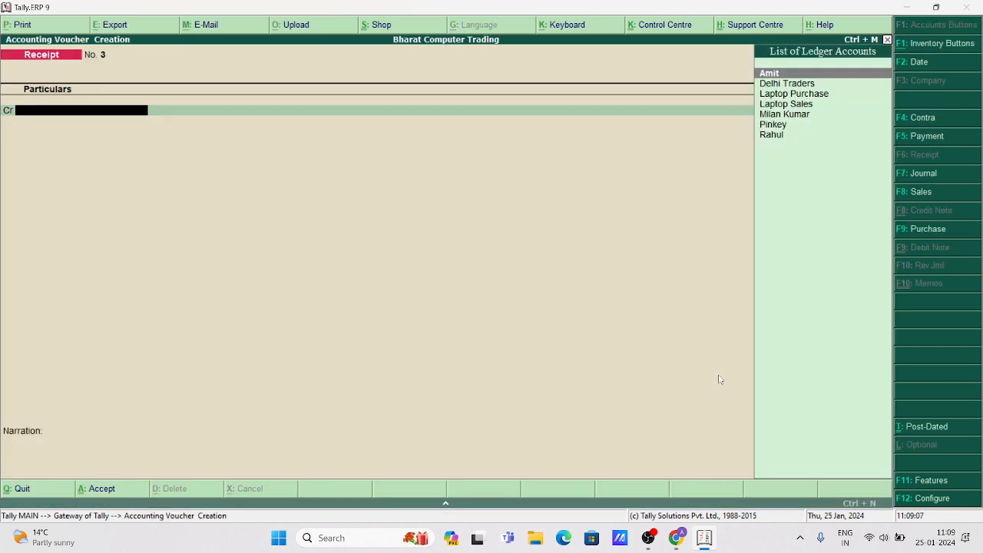
{"action": "key", "text": "Down"}
{"action": "key", "text": "Down"}
{"action": "key", "text": "Down"}
{"action": "key", "text": "Down"}
{"action": "key", "text": "Down"}
{"action": "key", "text": "Return"}
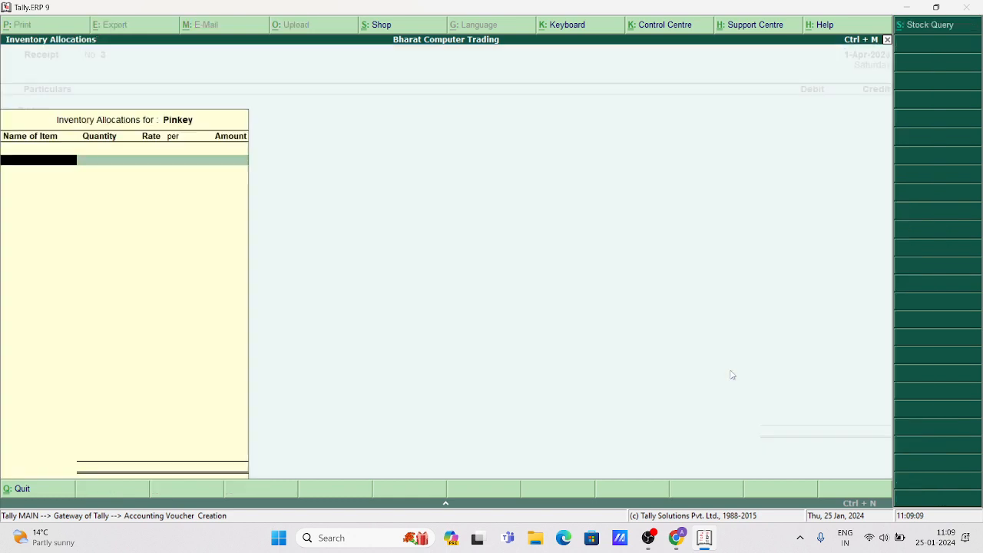
{"action": "key", "text": "Escape"}
{"action": "key", "text": "y"}
{"action": "key", "text": "Escape"}
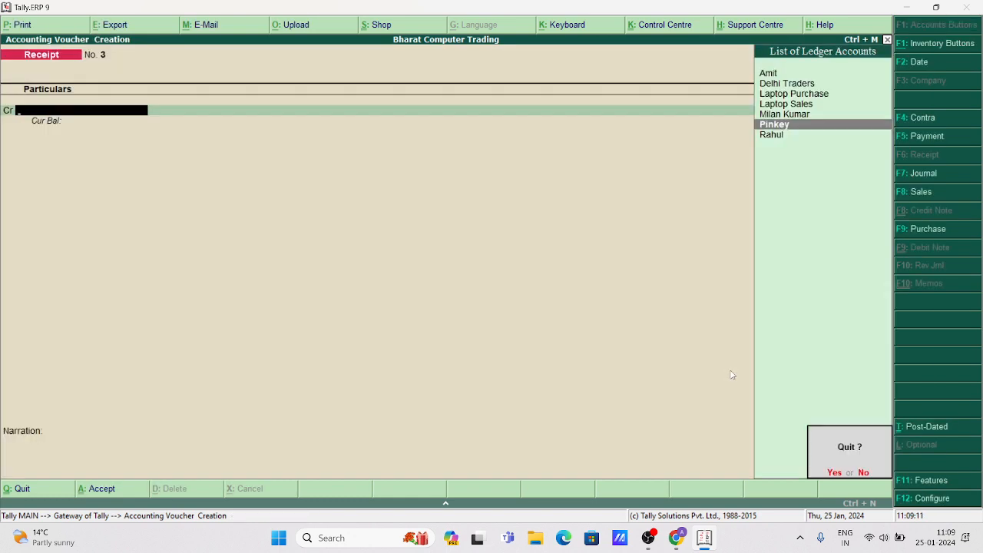
{"action": "key", "text": "y"}
{"action": "key", "text": "Return"}
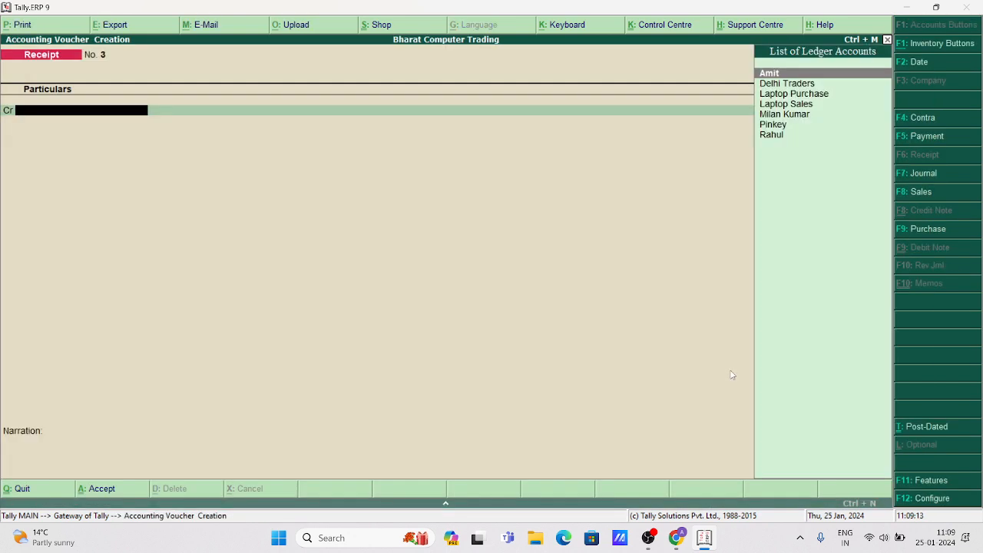
Start a Sales voucher for the customer with Laptop Sales as the sales ledger.
{"action": "key", "text": "F8"}
{"action": "key", "text": "Return"}
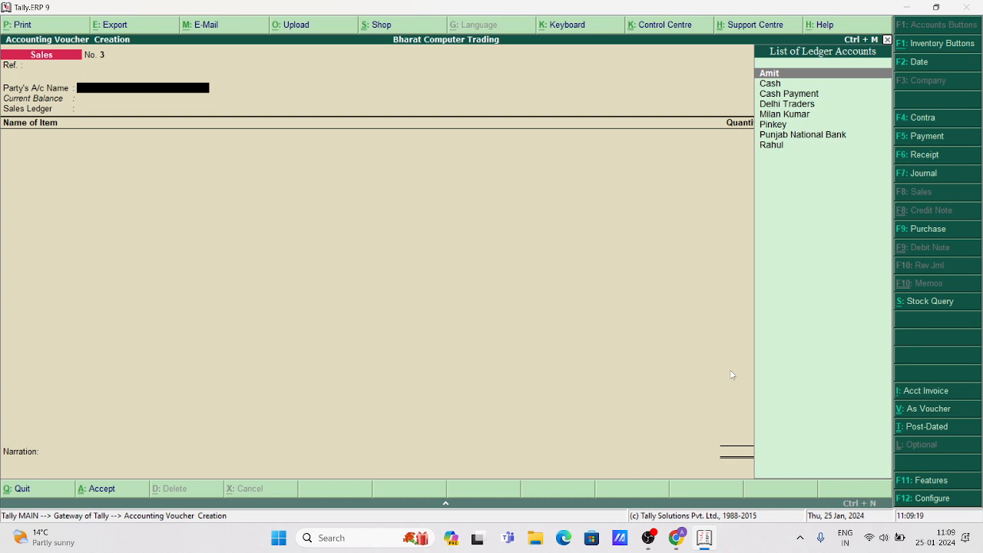
{"action": "key", "text": "Down"}
{"action": "key", "text": "Down"}
{"action": "key", "text": "Down"}
{"action": "key", "text": "Down"}
{"action": "key", "text": "Down"}
{"action": "key", "text": "Return"}
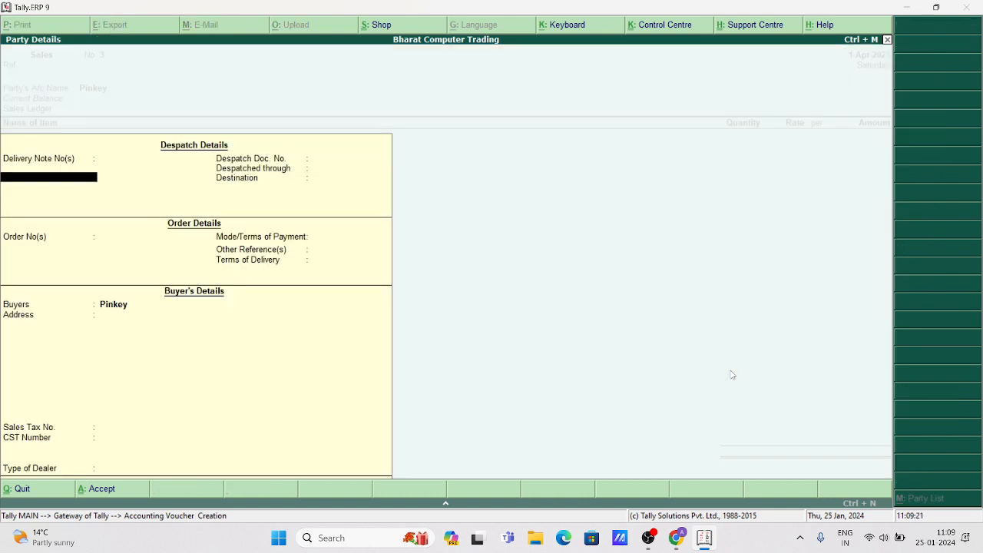
{"action": "key", "text": "ctrl+a"}
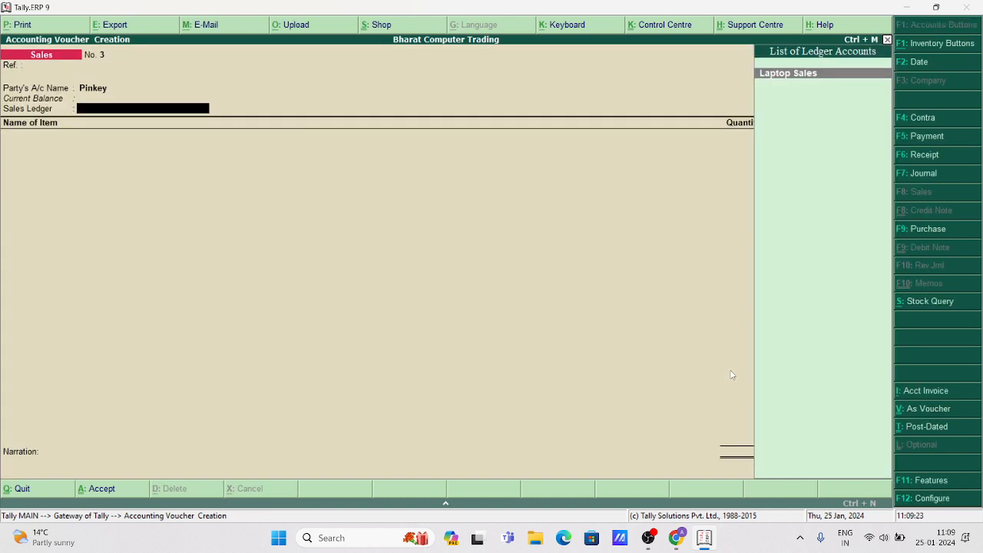
{"action": "key", "text": "Return"}
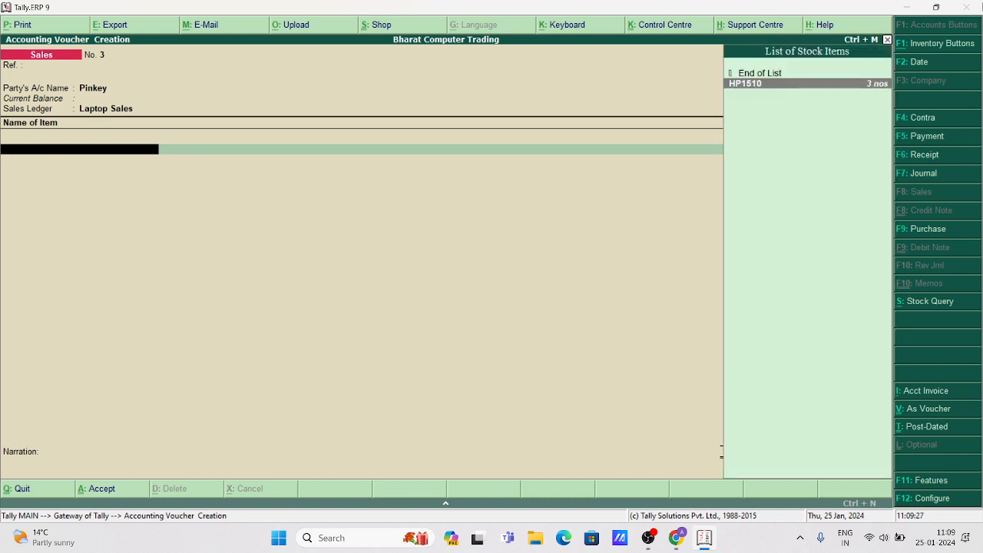
Add 2 nos of HP1510 from Main Location at 42,000.00, totalling 84,000.00.
{"action": "left_click", "coordinate": [869, 89]}
{"action": "key", "text": "Return"}
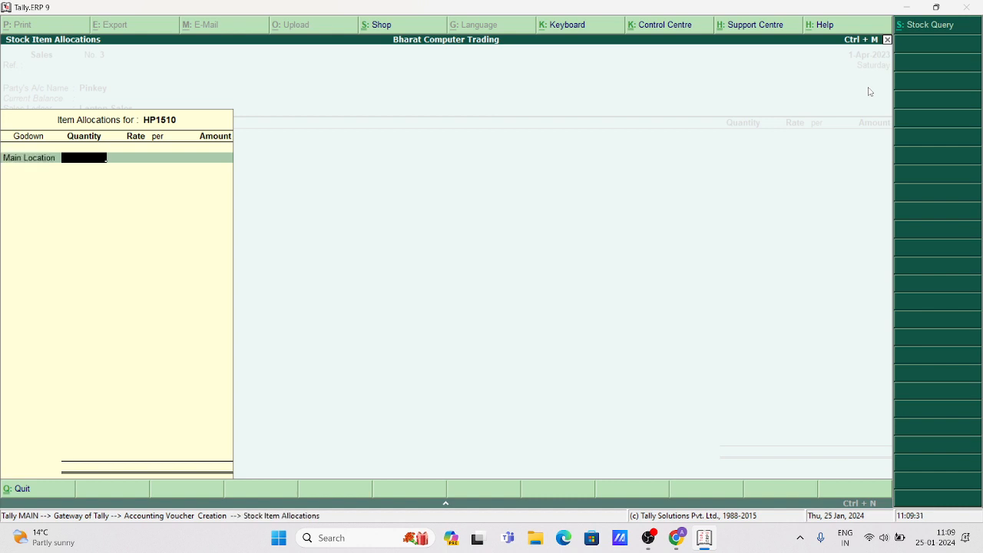
{"action": "key", "text": "BackSpace"}
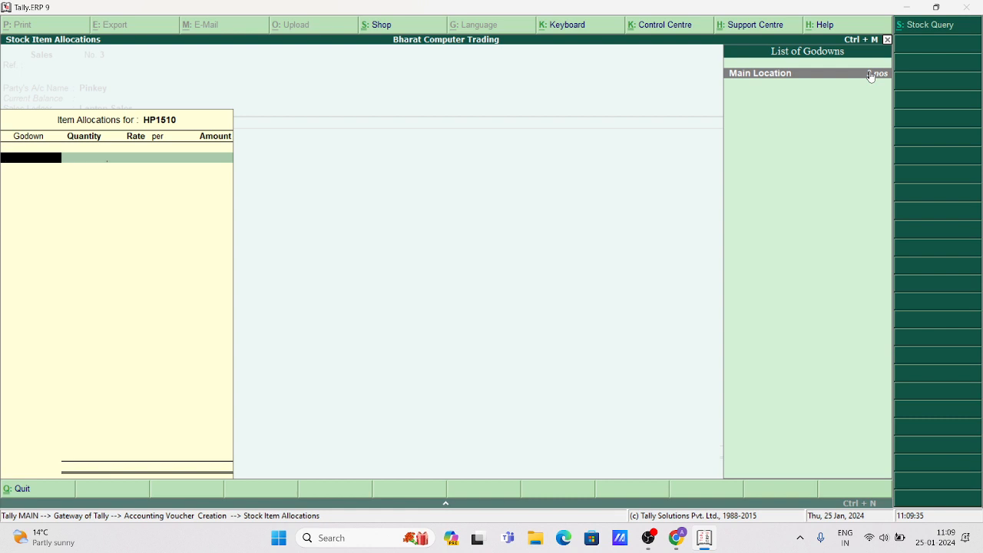
{"action": "left_click", "coordinate": [870, 74]}
{"action": "type", "text": "2"}
{"action": "key", "text": "Return"}
{"action": "key", "text": "Return"}
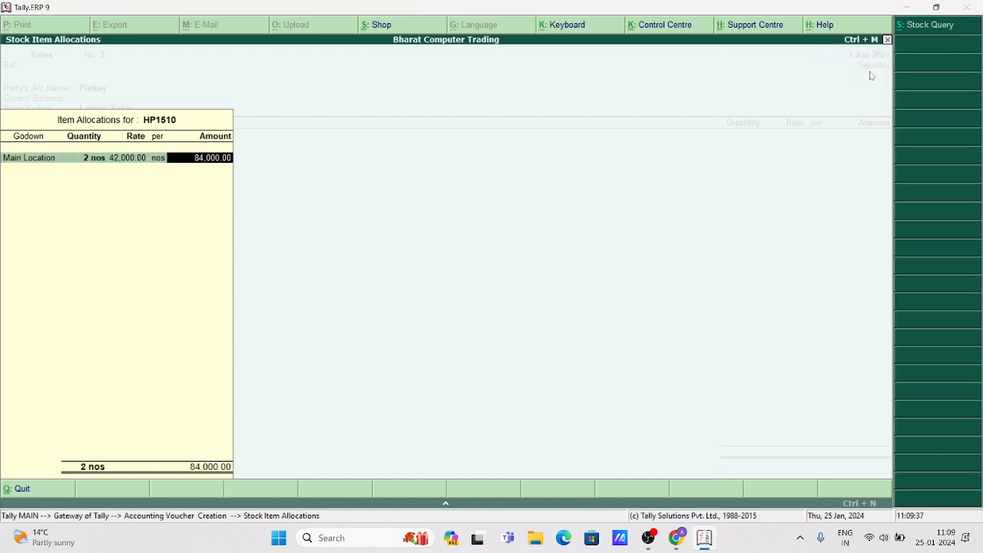
{"action": "key", "text": "Return"}
{"action": "key", "text": "Return"}
{"action": "key", "text": "Return"}
{"action": "key", "text": "Return"}
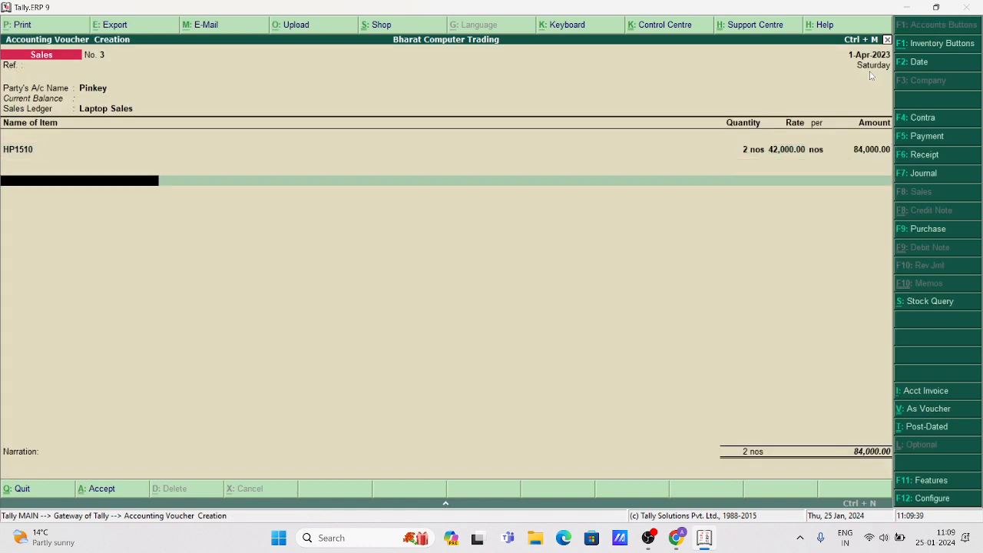
{"action": "key", "text": "Return"}
{"action": "key", "text": "Return"}
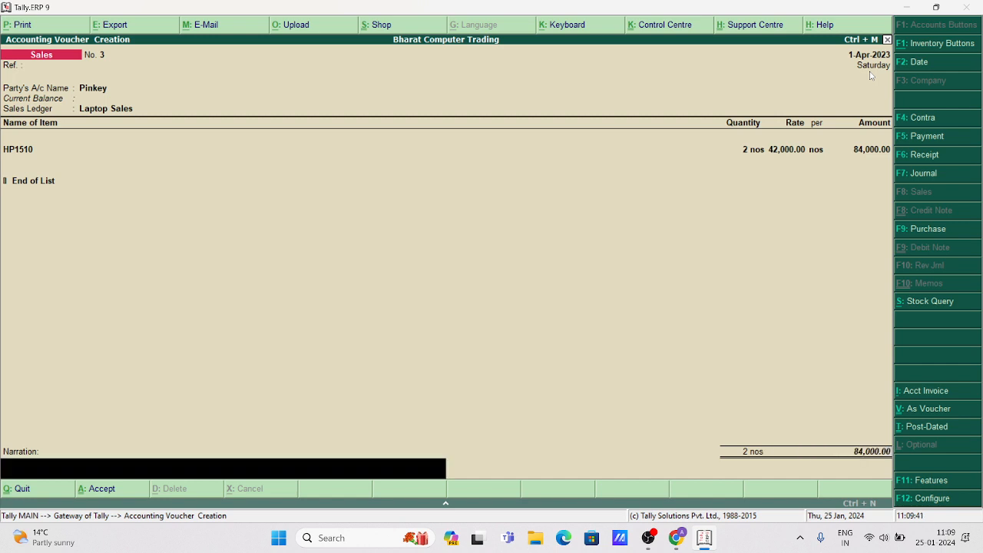
{"action": "key", "text": "Return"}
{"action": "key", "text": "Return"}
{"action": "key", "text": "Return"}
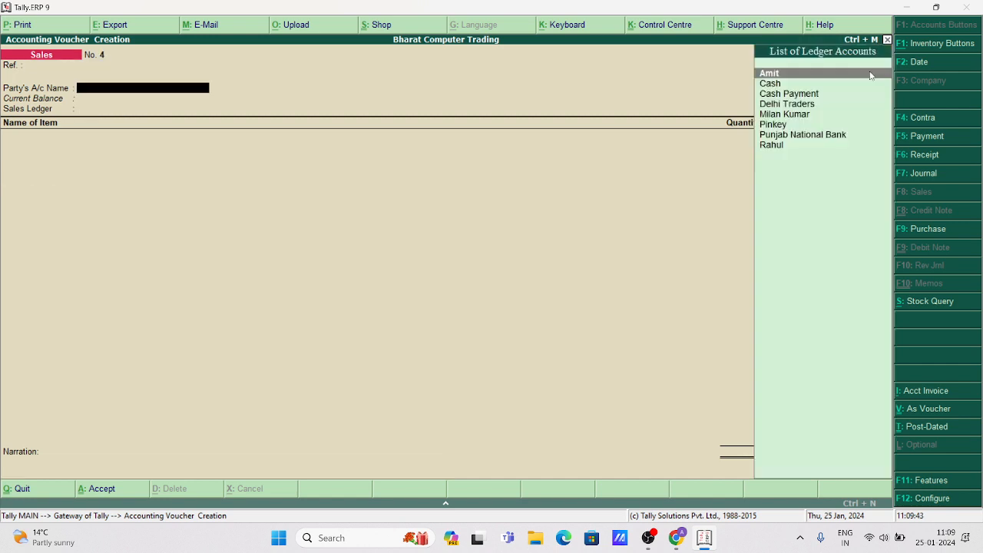
Bill the customer through Laptop Sales in Sales voucher No. 4.
{"action": "key", "text": "Down"}
{"action": "key", "text": "Down"}
{"action": "key", "text": "Down"}
{"action": "key", "text": "Down"}
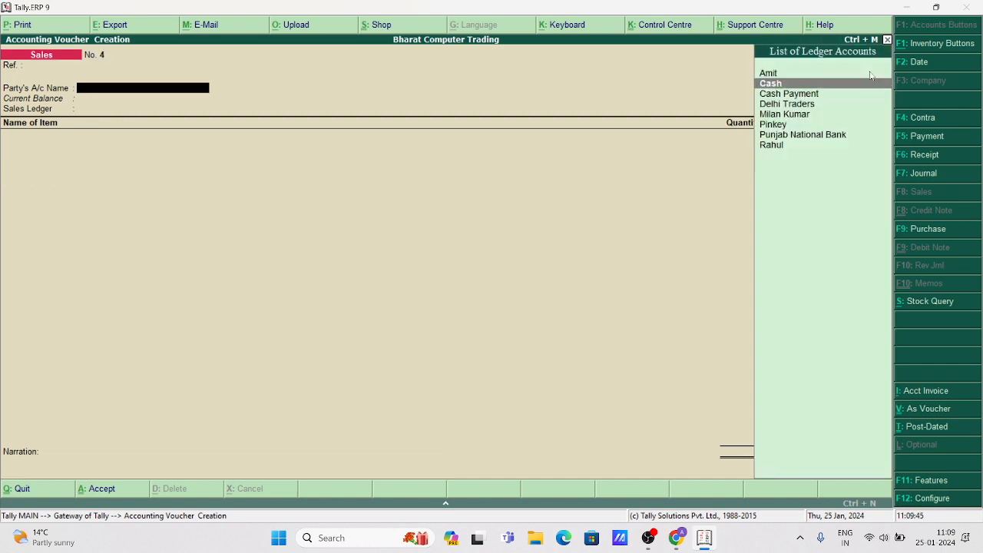
{"action": "key", "text": "Return"}
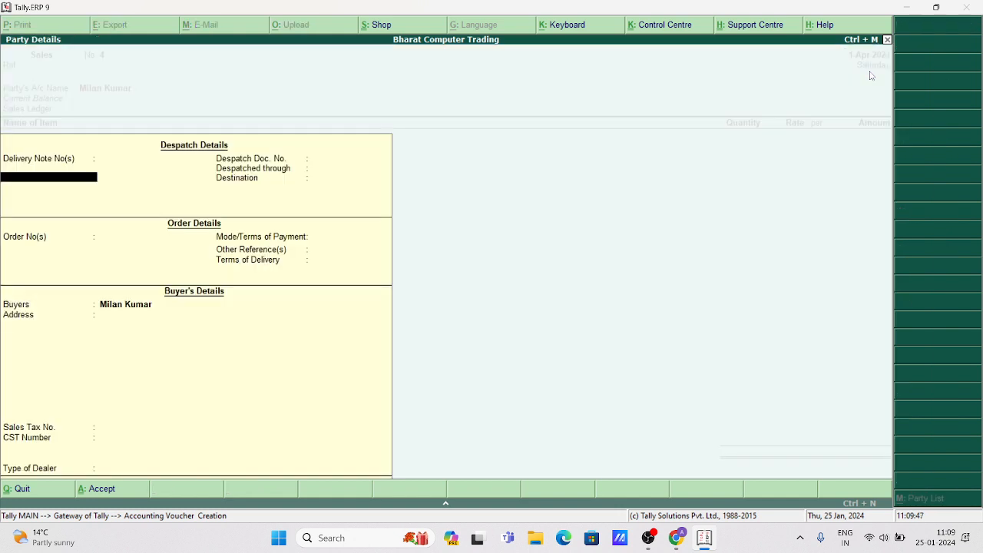
{"action": "key", "text": "ctrl+a"}
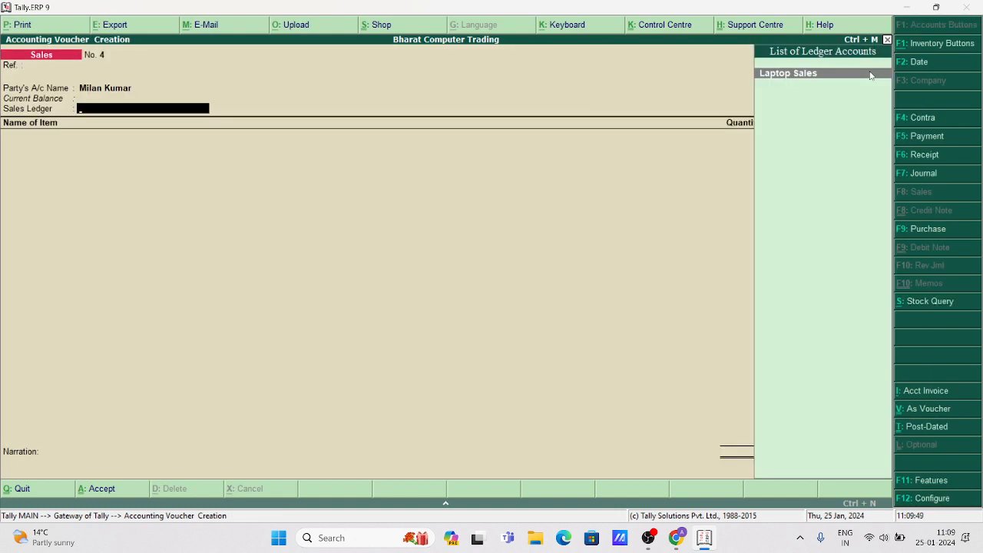
{"action": "key", "text": "Return"}
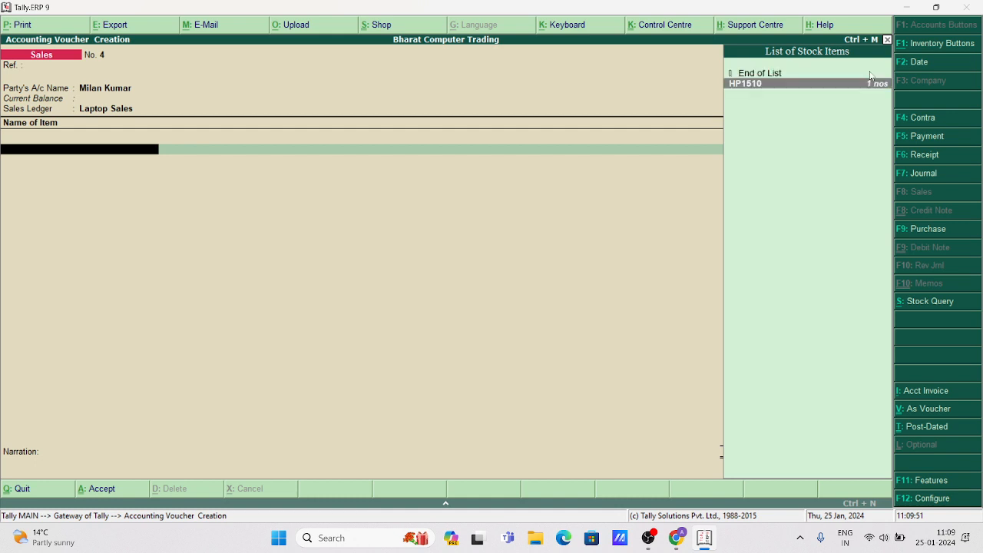
Sell 1 nos of HP1510 from Main Location at 42,000.00 and save the voucher.
{"action": "key", "text": "Return"}
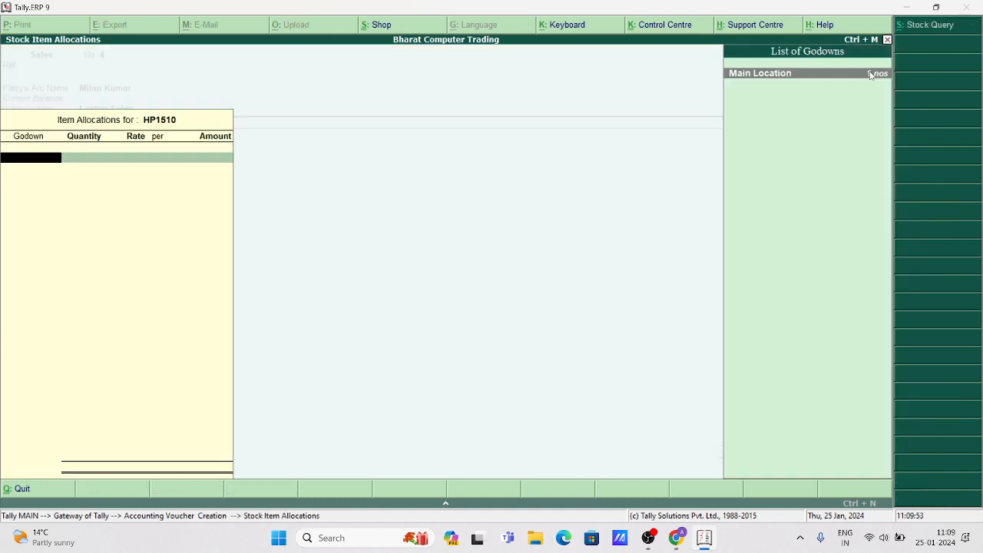
{"action": "key", "text": "Return"}
{"action": "type", "text": "1"}
{"action": "key", "text": "Return"}
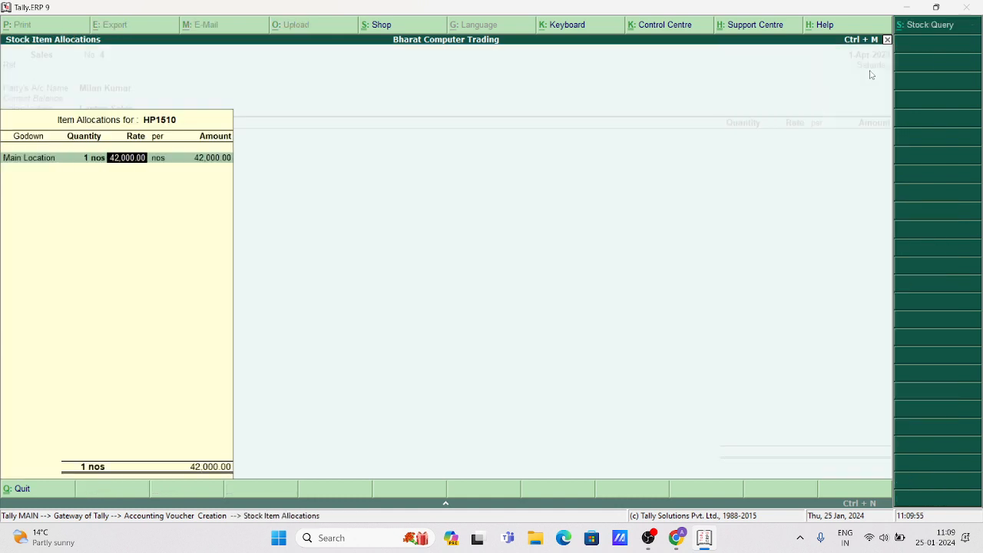
{"action": "key", "text": "Return"}
{"action": "key", "text": "Return"}
{"action": "key", "text": "Return"}
{"action": "key", "text": "Return"}
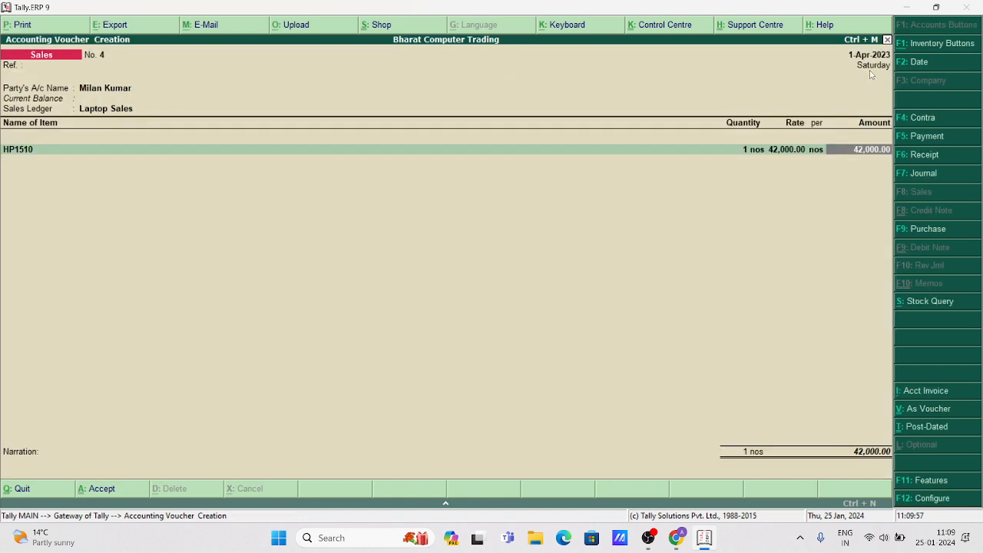
{"action": "key", "text": "Return"}
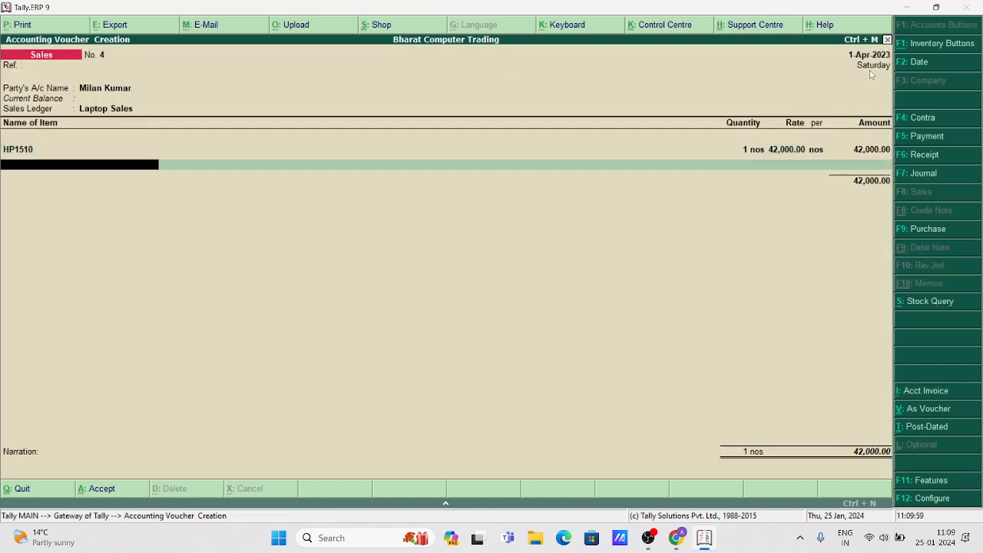
{"action": "key", "text": "Return"}
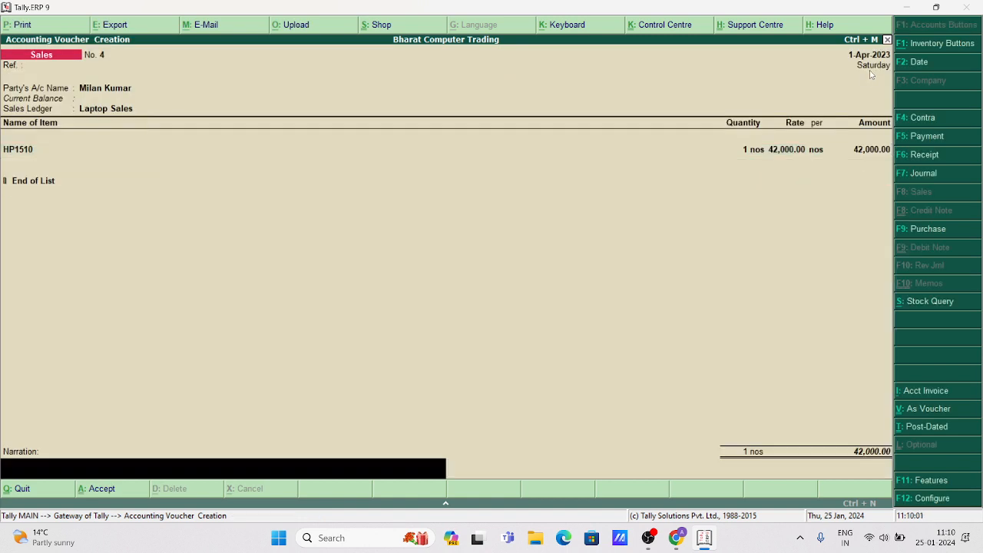
{"action": "key", "text": "Return"}
{"action": "key", "text": "Return"}
{"action": "key", "text": "Escape"}
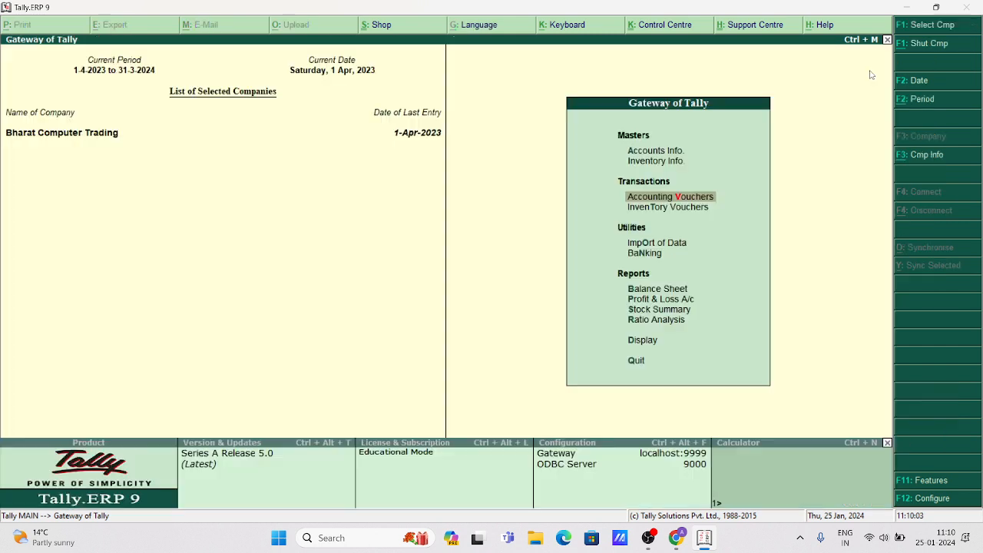
View the empty Stock Summary, then start a Receipt voucher in Accounting Vouchers.
{"action": "key", "text": "Down"}
{"action": "key", "text": "Down"}
{"action": "key", "text": "Down"}
{"action": "key", "text": "Down"}
{"action": "key", "text": "Down"}
{"action": "key", "text": "Down"}
{"action": "key", "text": "Down"}
{"action": "key", "text": "Down"}
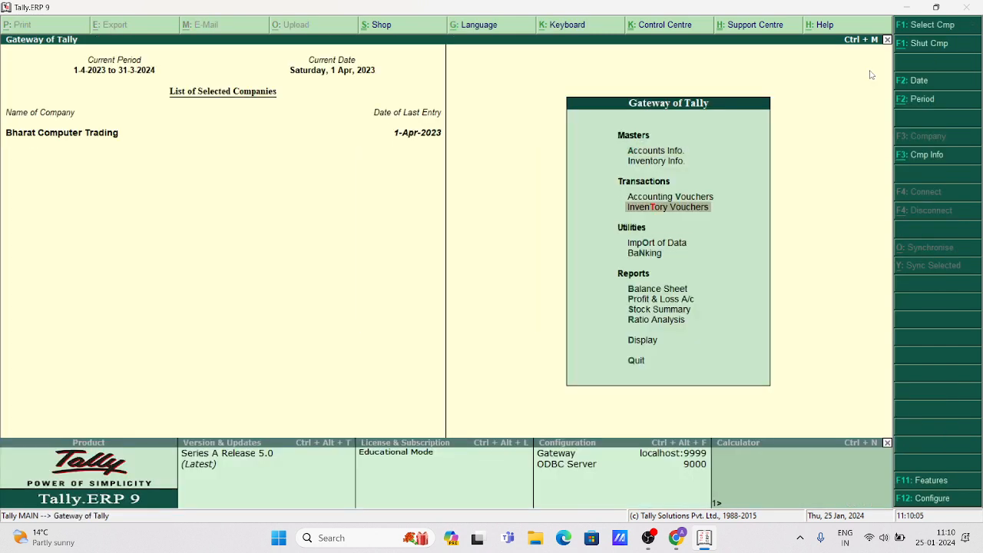
{"action": "key", "text": "Return"}
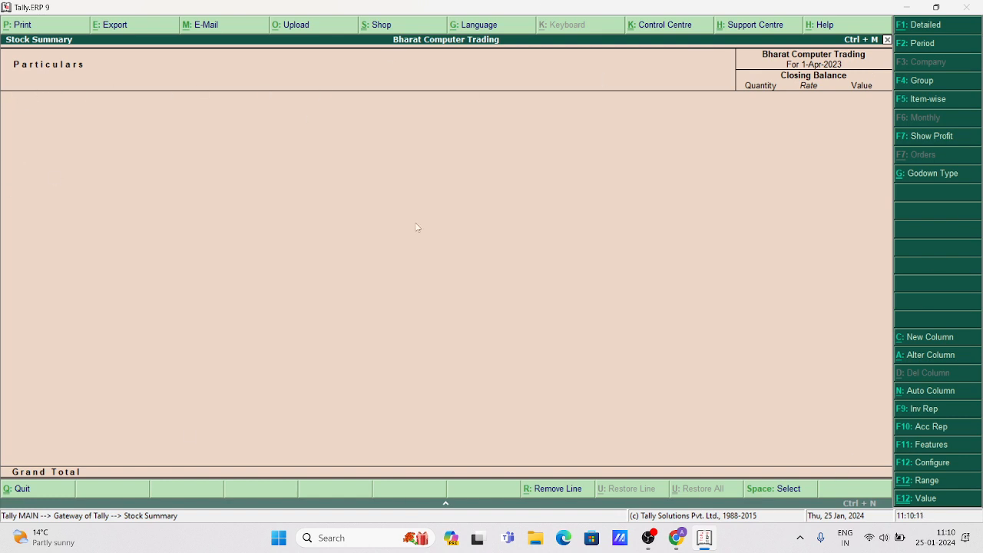
{"action": "key", "text": "Escape"}
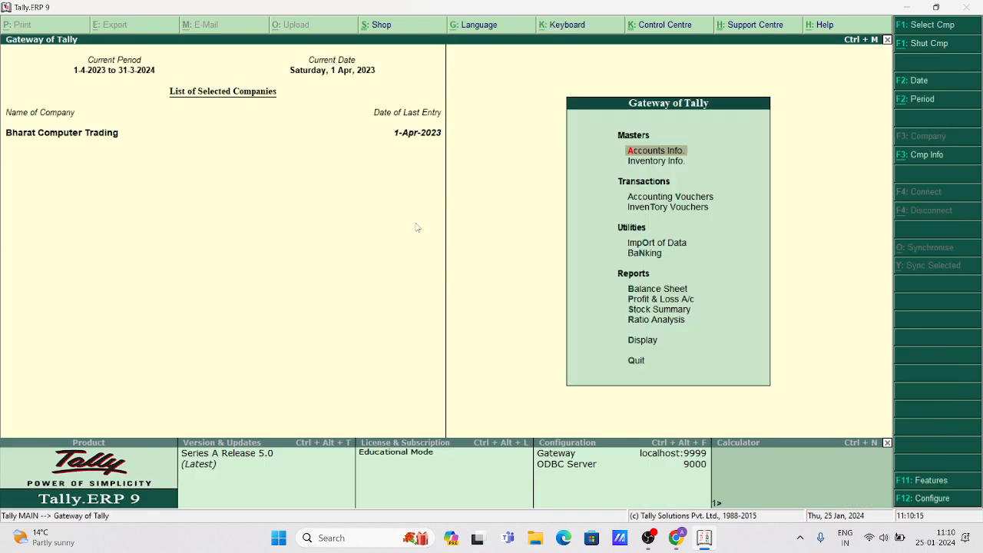
{"action": "key", "text": "Down"}
{"action": "key", "text": "Down"}
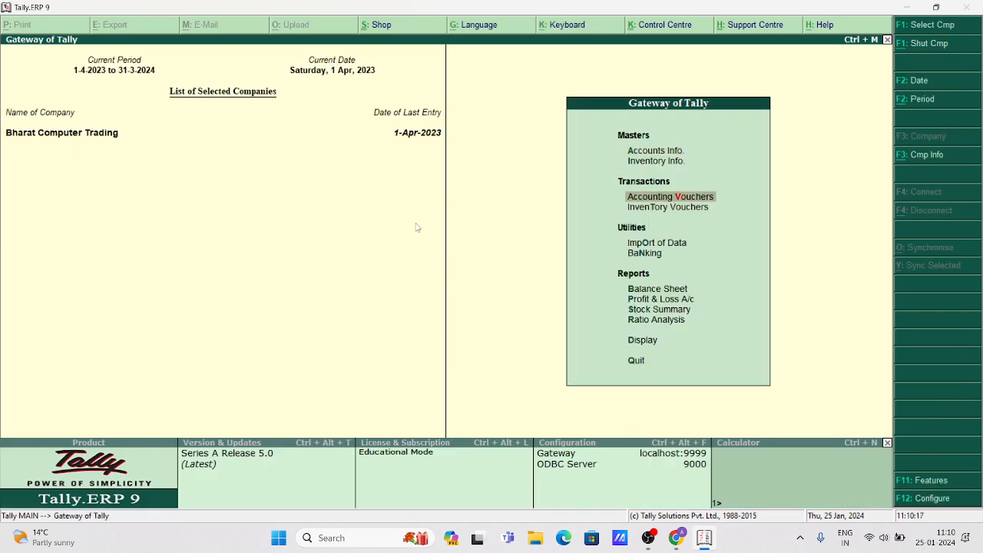
{"action": "key", "text": "Return"}
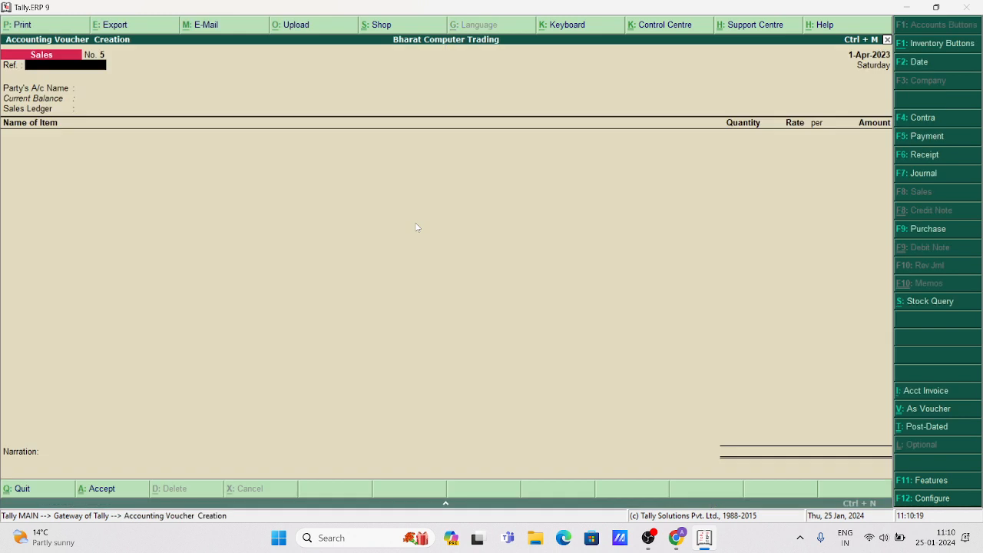
{"action": "key", "text": "F6"}
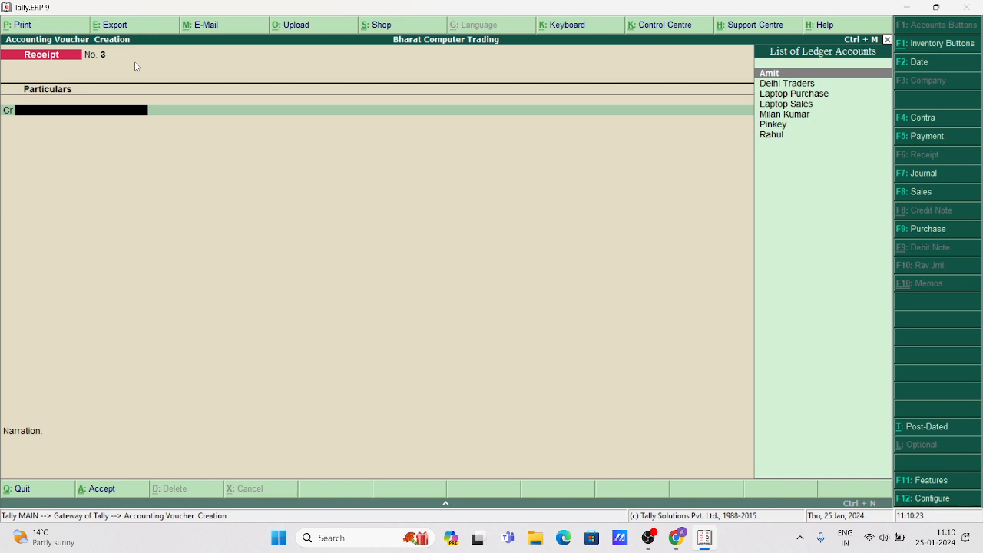
Credit the customer's ledger 8,40,000 in Receipt No. 3 and choose Cash as debit.
{"action": "key", "text": "Down"}
{"action": "key", "text": "Down"}
{"action": "key", "text": "Down"}
{"action": "key", "text": "Down"}
{"action": "key", "text": "Down"}
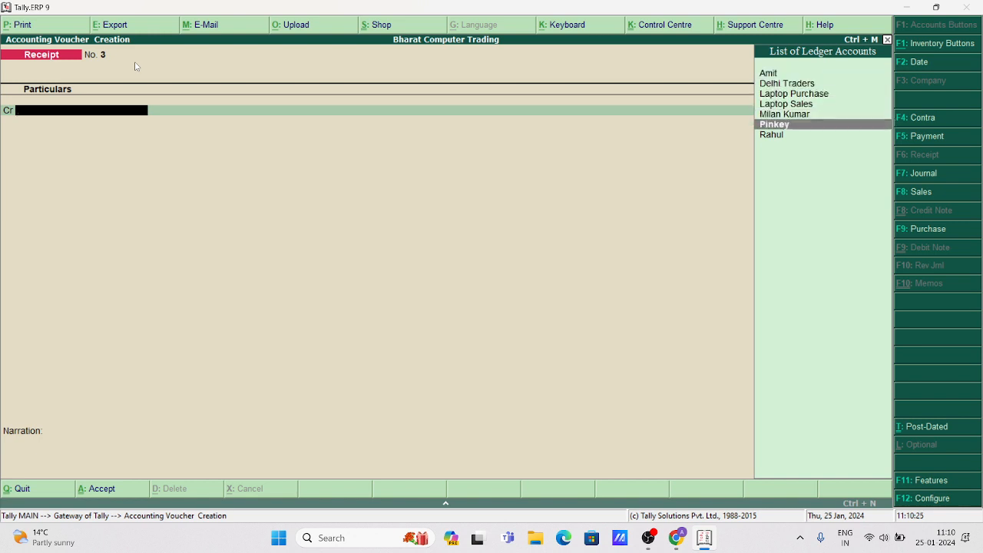
{"action": "key", "text": "Return"}
{"action": "key", "text": "Escape"}
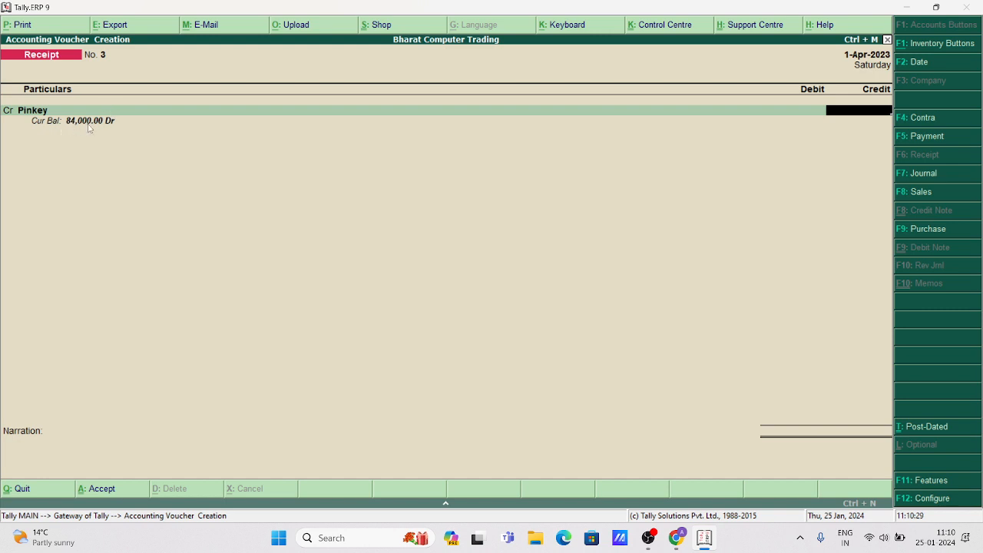
{"action": "type", "text": "8,40,00"}
{"action": "type", "text": "0000"}
{"action": "key", "text": "Return"}
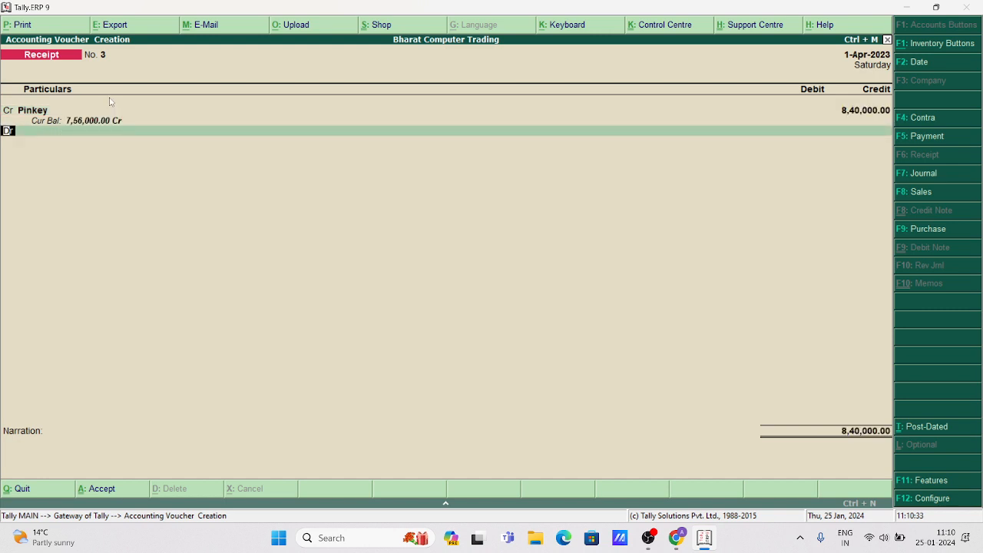
{"action": "key", "text": "Return"}
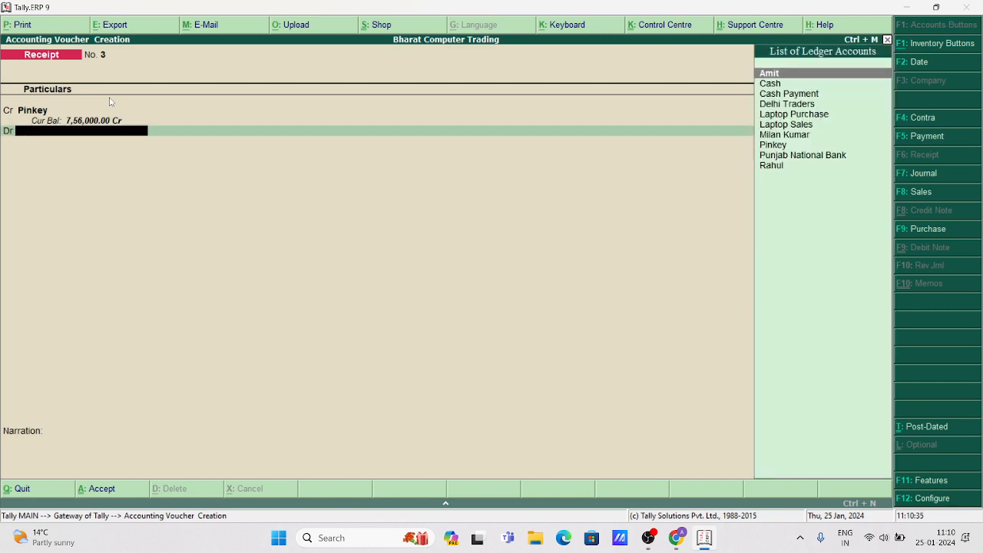
{"action": "key", "text": "Down"}
{"action": "key", "text": "Return"}
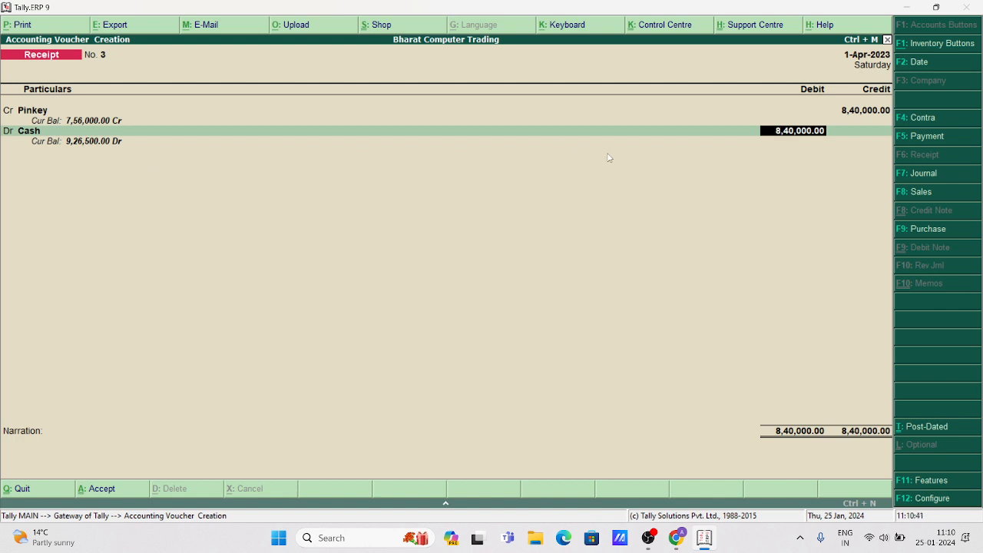
Correct the credit to 84,000, debit Cash 84,000, and save the receipt.
{"action": "key", "text": "BackSpace"}
{"action": "key", "text": "BackSpace"}
{"action": "key", "text": "BackSpace"}
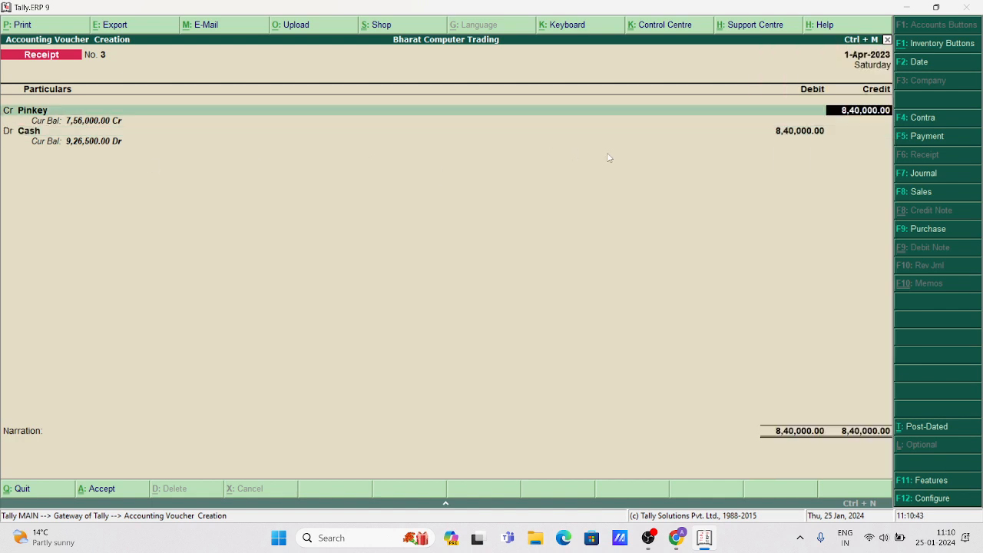
{"action": "type", "text": "84000"}
{"action": "key", "text": "Return"}
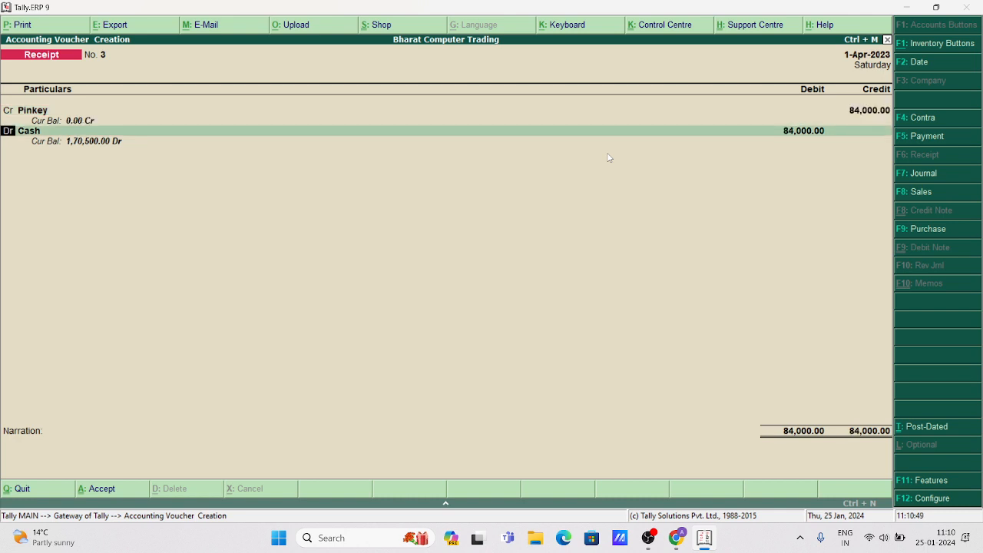
{"action": "key", "text": "Return"}
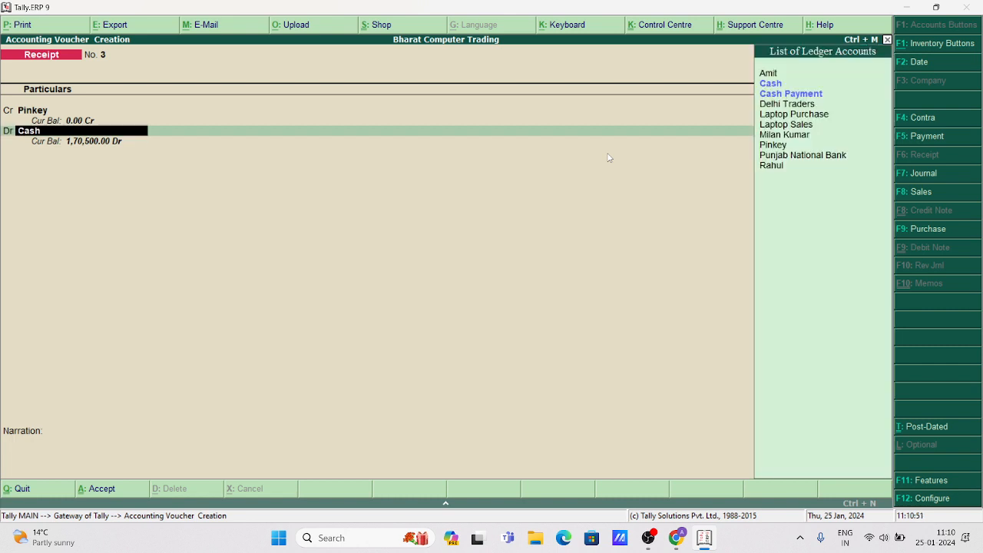
{"action": "key", "text": "Return"}
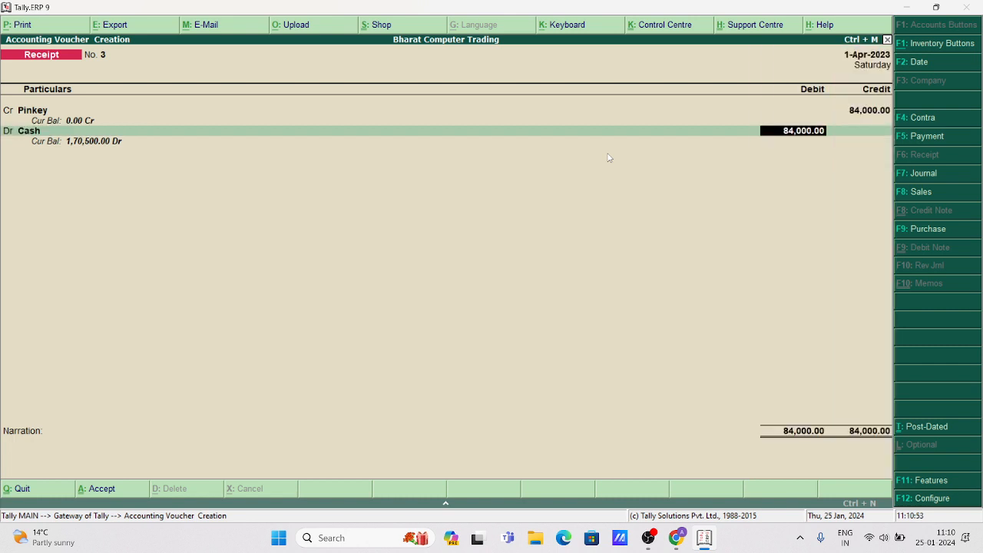
{"action": "key", "text": "Return"}
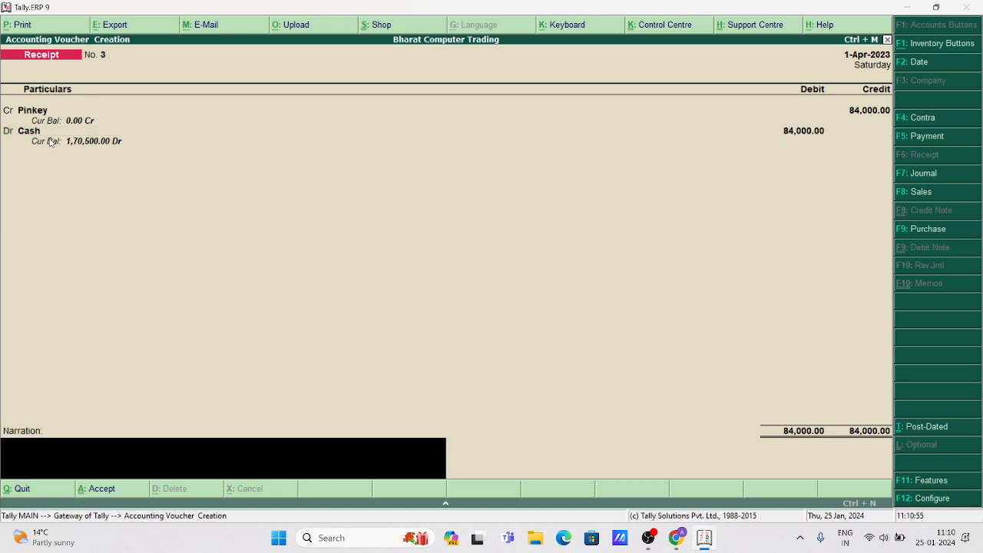
{"action": "key", "text": "Return"}
{"action": "key", "text": "Return"}
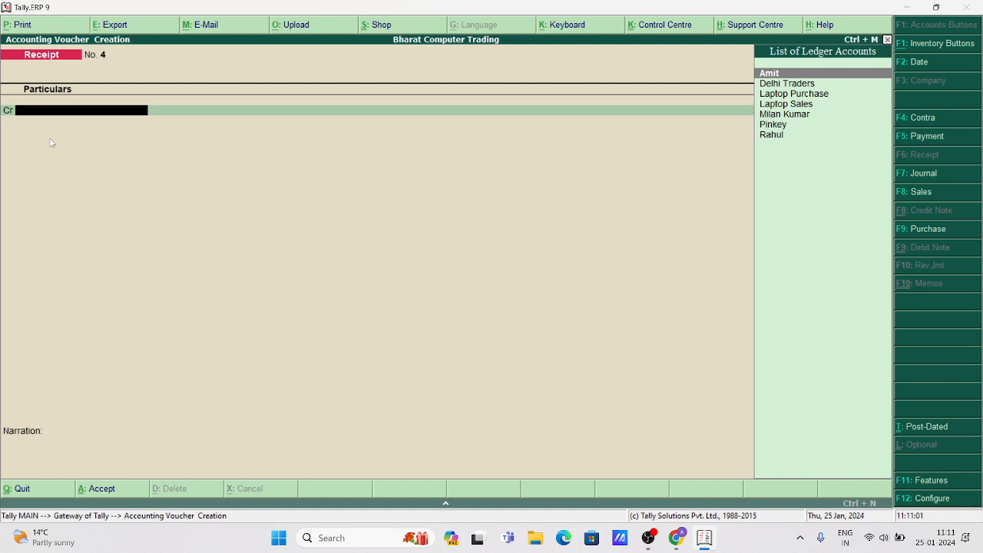
Save Receipt No. 4 crediting the second customer 42,000 against Cash, then exit to Gateway.
{"action": "key", "text": "Down"}
{"action": "key", "text": "Down"}
{"action": "key", "text": "Down"}
{"action": "key", "text": "Down"}
{"action": "key", "text": "Return"}
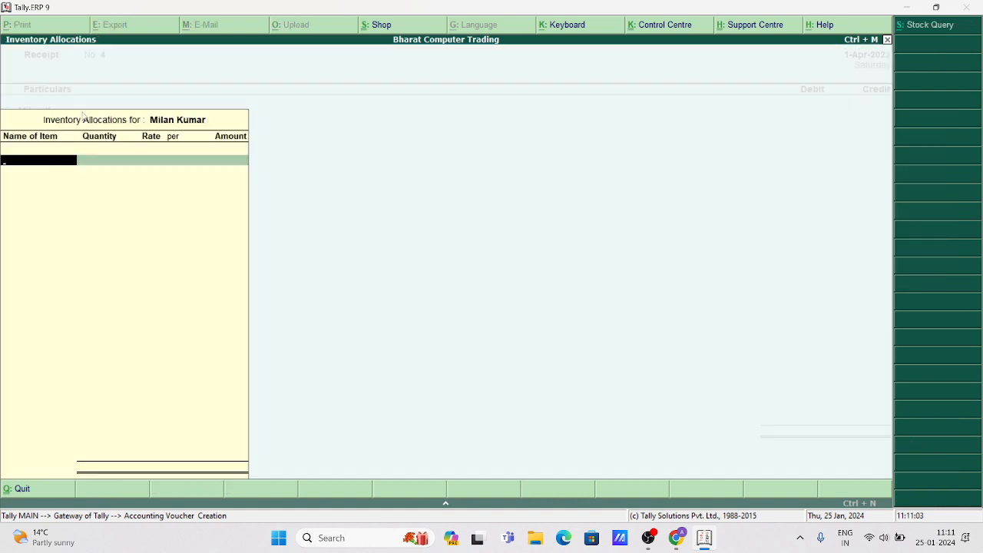
{"action": "key", "text": "Escape"}
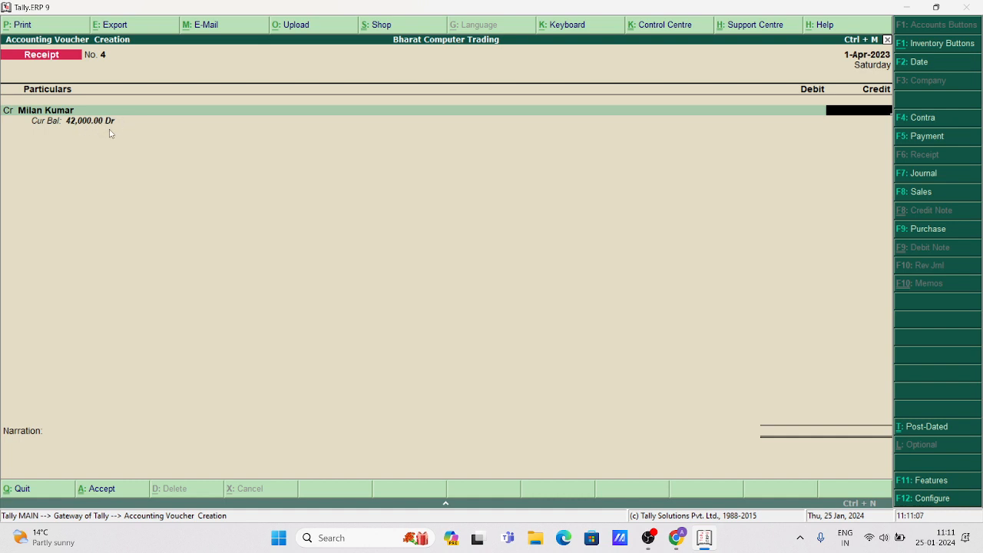
{"action": "type", "text": "42000"}
{"action": "key", "text": "Return"}
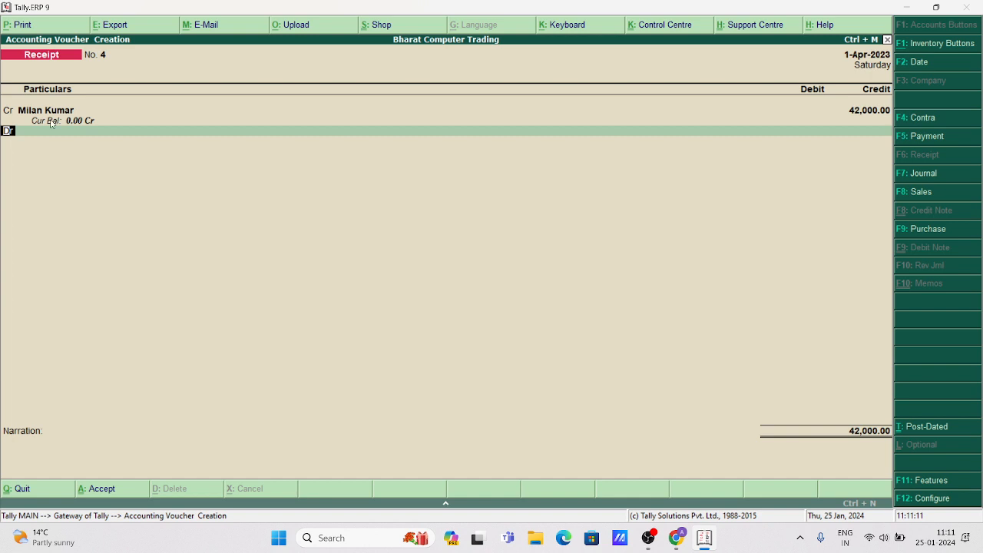
{"action": "key", "text": "Return"}
{"action": "key", "text": "Down"}
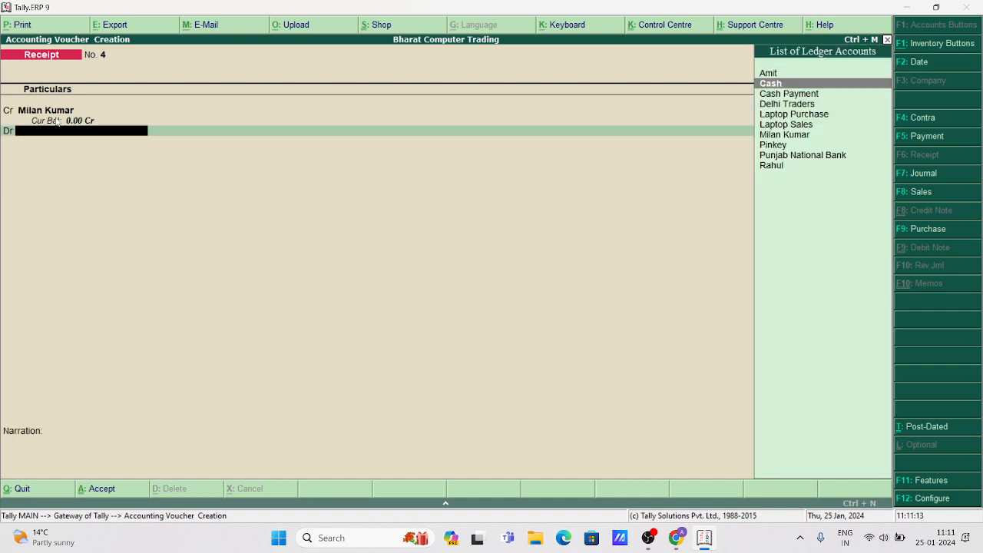
{"action": "key", "text": "Return"}
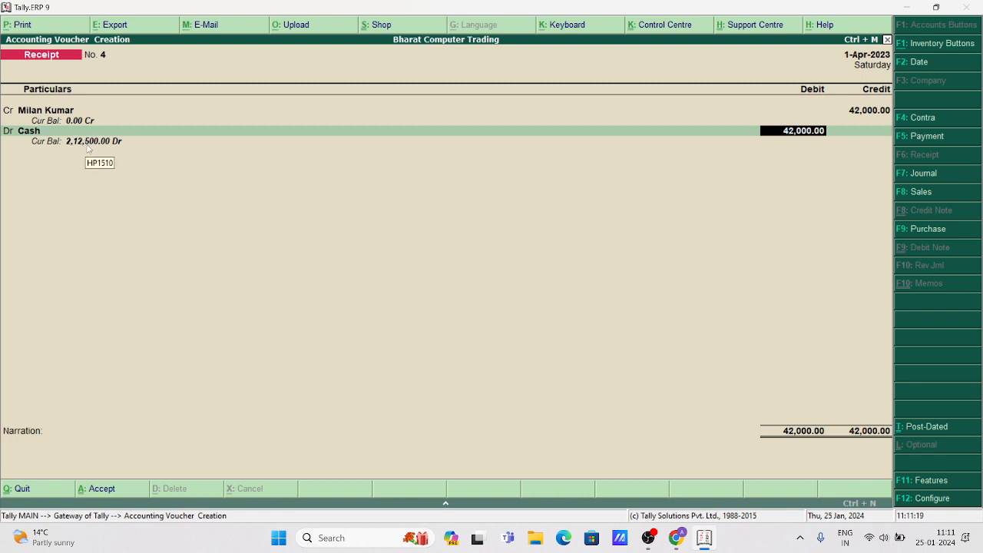
{"action": "key", "text": "Return"}
{"action": "key", "text": "Return"}
{"action": "key", "text": "Return"}
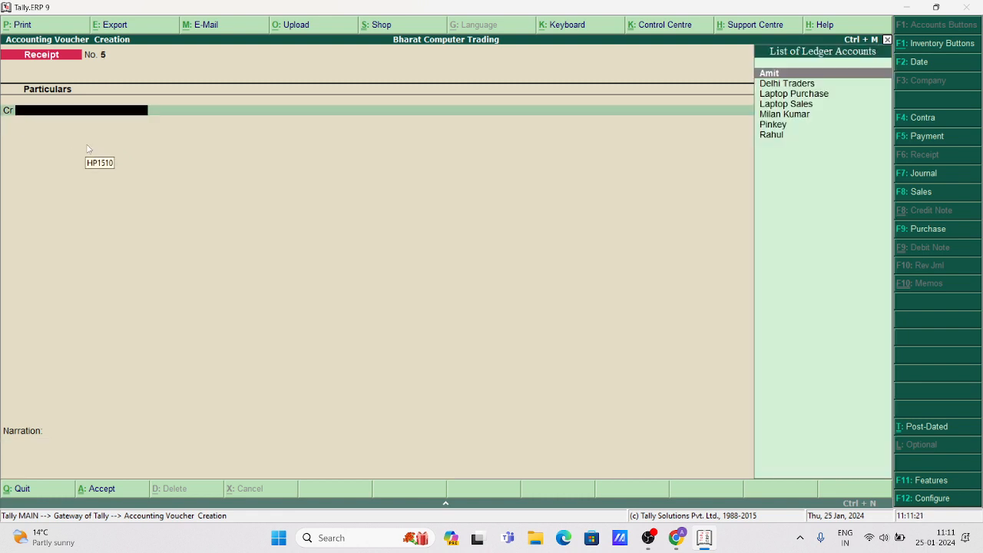
{"action": "key", "text": "Escape"}
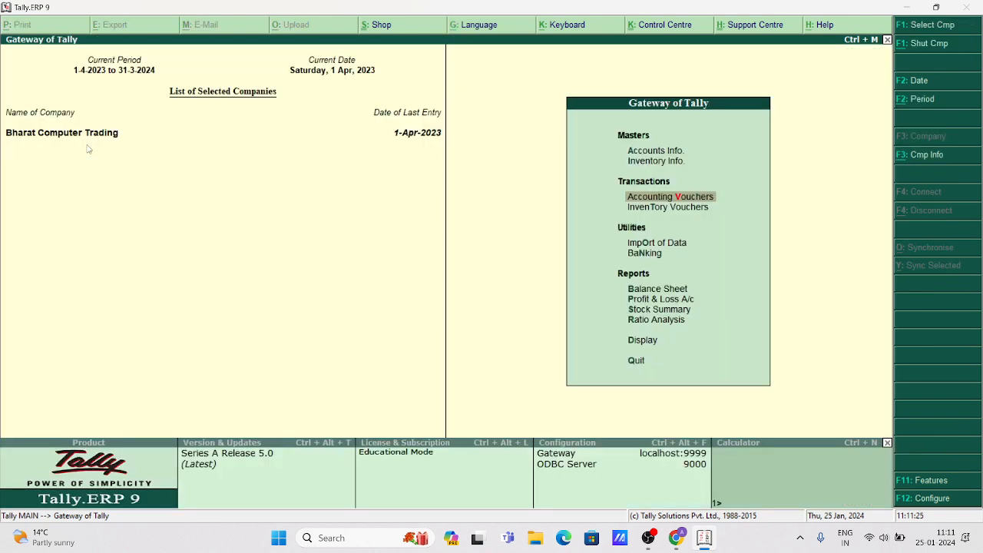
{"action": "key", "text": "Down"}
{"action": "key", "text": "Down"}
{"action": "key", "text": "Down"}
{"action": "key", "text": "Down"}
{"action": "key", "text": "Down"}
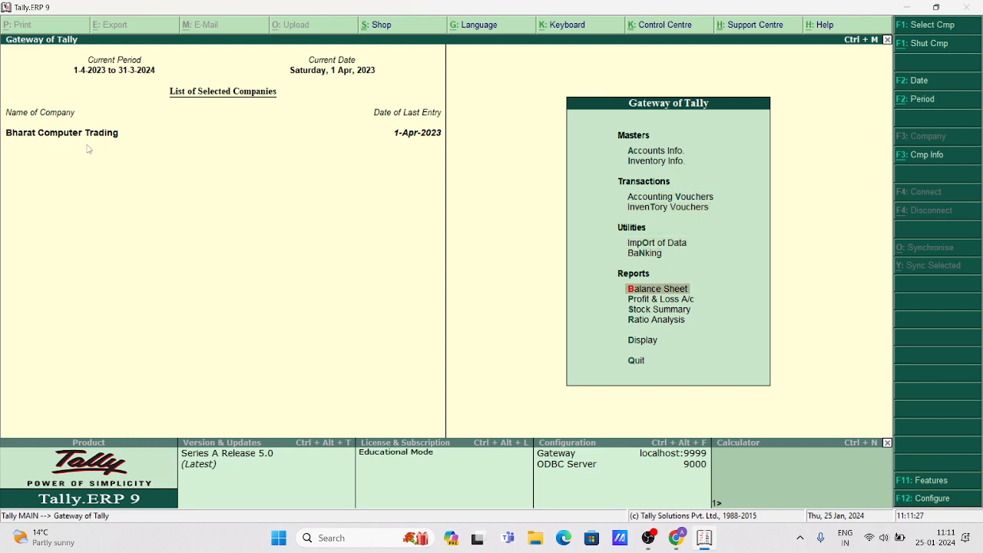
{"action": "key", "text": "Return"}
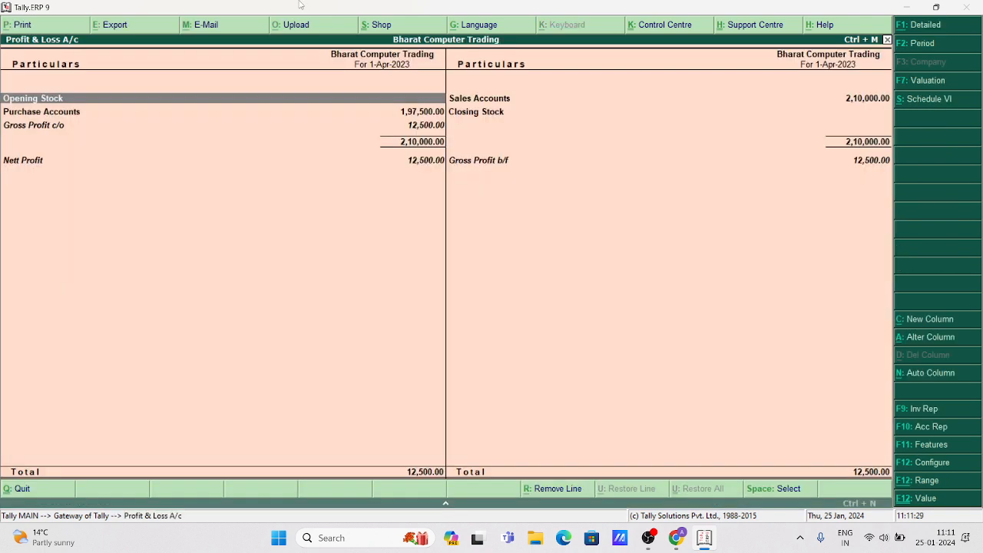
{"action": "left_click", "coordinate": [434, 161]}
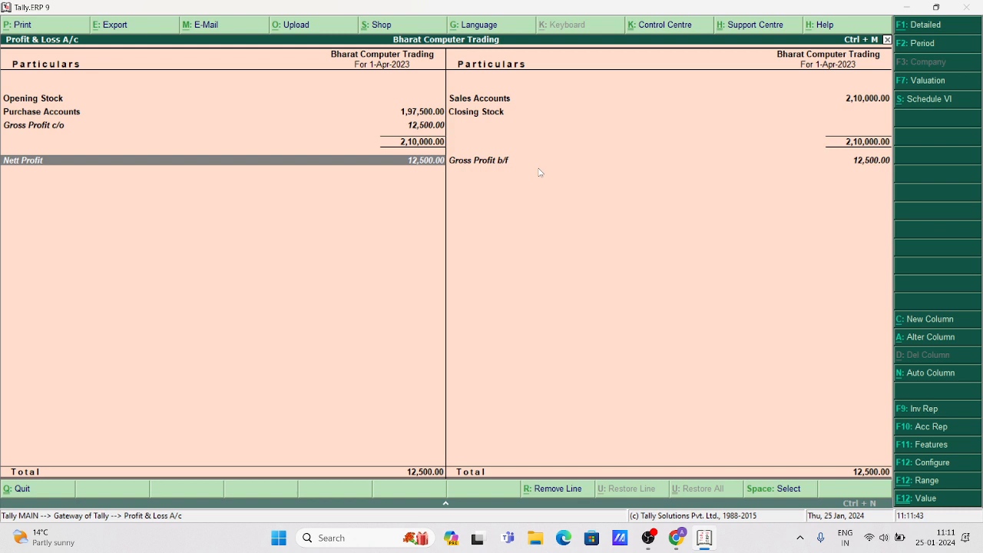
{"action": "key", "text": "Escape"}
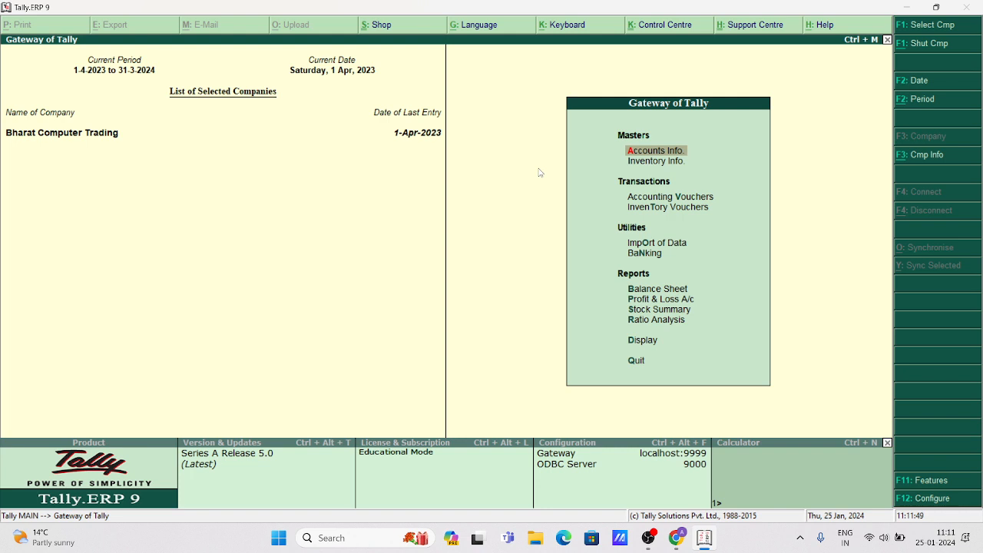
Create a new stock category named Lenevo.
{"action": "key", "text": "Down"}
{"action": "key", "text": "Return"}
{"action": "key", "text": "Return"}
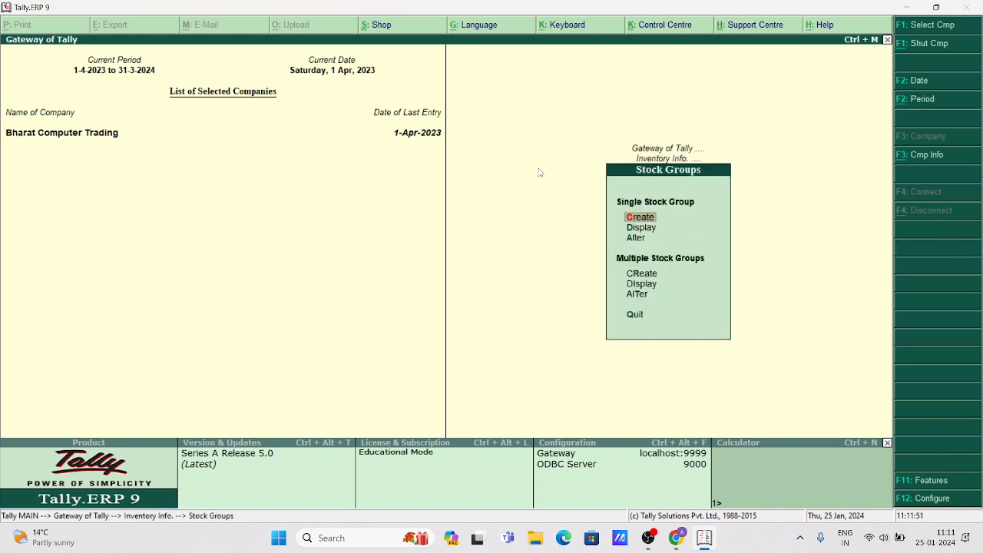
{"action": "key", "text": "Escape"}
{"action": "key", "text": "Down"}
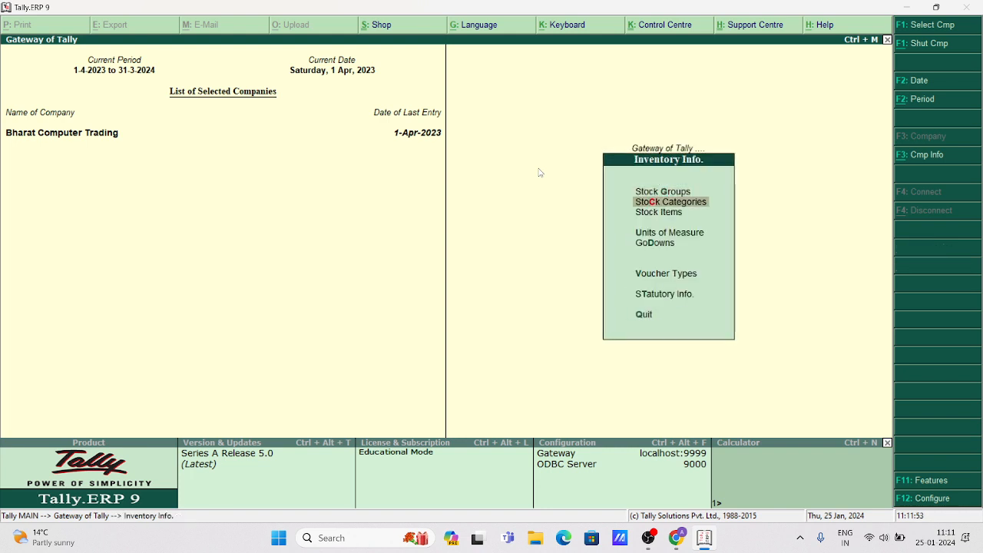
{"action": "key", "text": "Down"}
{"action": "key", "text": "Up"}
{"action": "key", "text": "Return"}
{"action": "key", "text": "Return"}
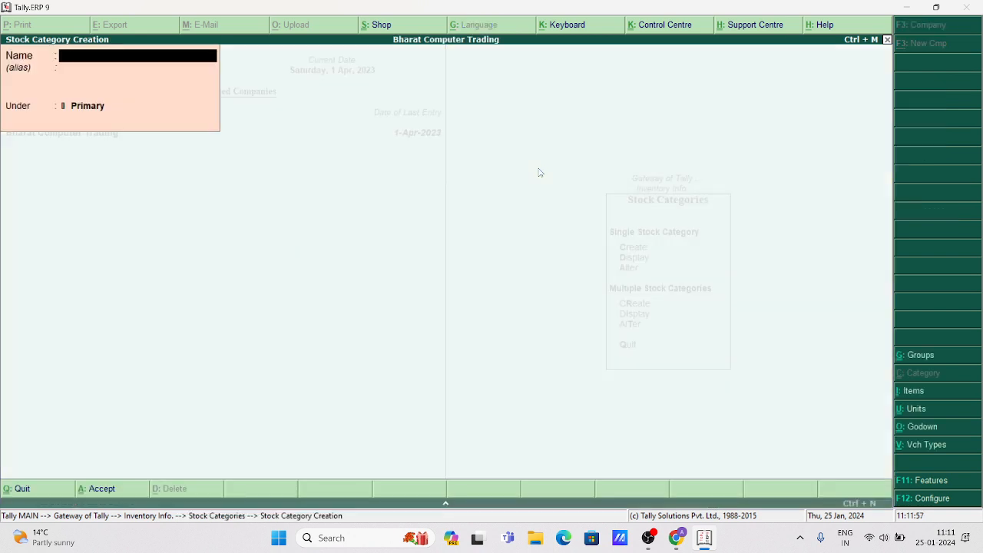
{"action": "type", "text": "Lenevo"}
{"action": "key", "text": "Return"}
{"action": "key", "text": "Return"}
{"action": "key", "text": "Return"}
{"action": "key", "text": "Escape"}
{"action": "key", "text": "Escape"}
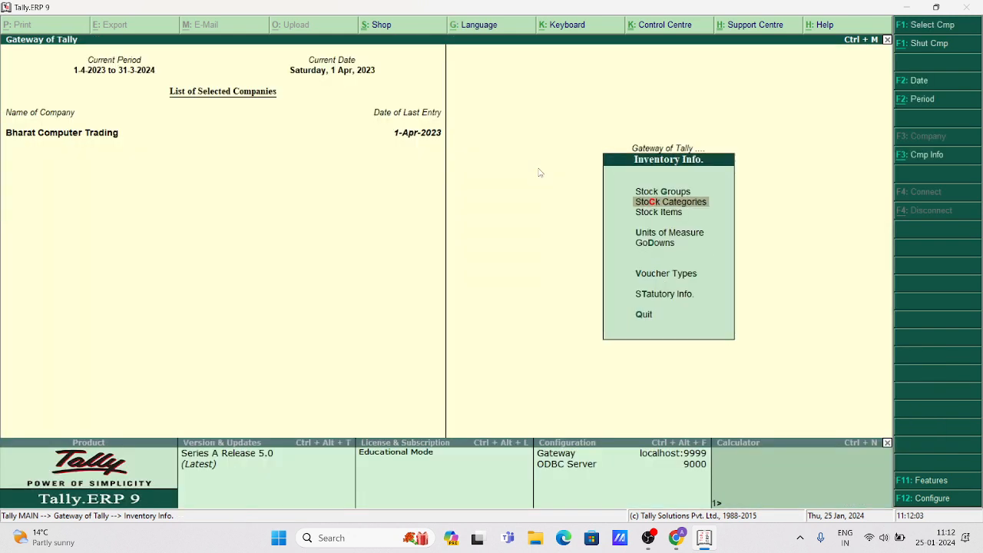
Move to Stock Items in the Inventory Info menu and start a new stock item.
{"action": "key", "text": "Up"}
{"action": "key", "text": "Down"}
{"action": "key", "text": "Down"}
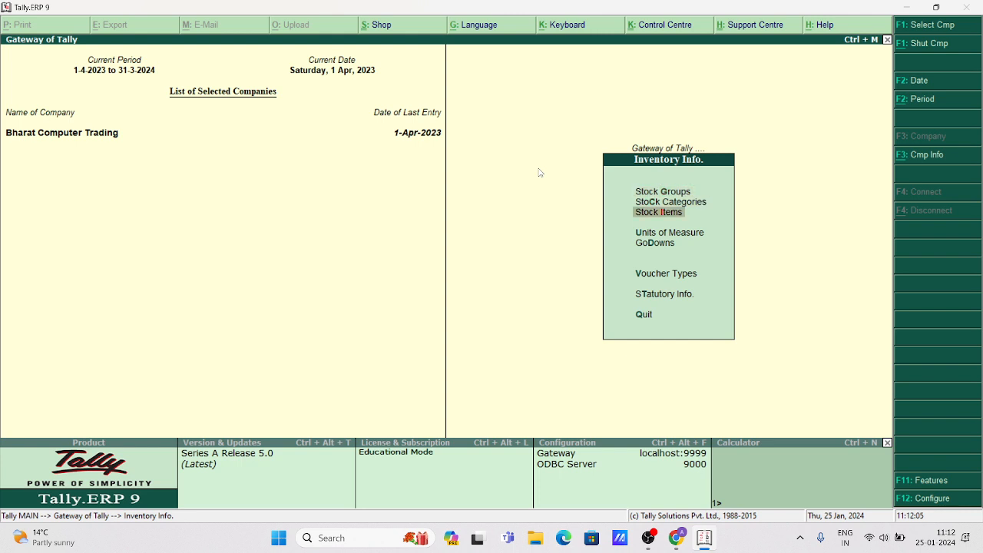
{"action": "key", "text": "Return"}
Name the stock item Lnevo G450, under Laptop, category Lenevo, unit nos.
{"action": "key", "text": "Return"}
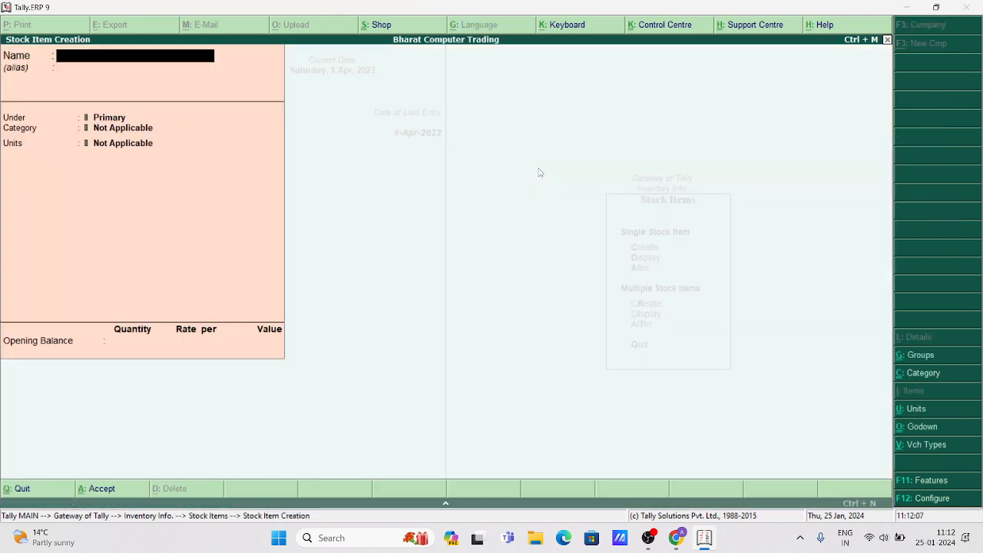
{"action": "type", "text": "Lneb"}
{"action": "key", "text": "BackSpace"}
{"action": "type", "text": "vo G450"}
{"action": "key", "text": "Return"}
{"action": "key", "text": "Return"}
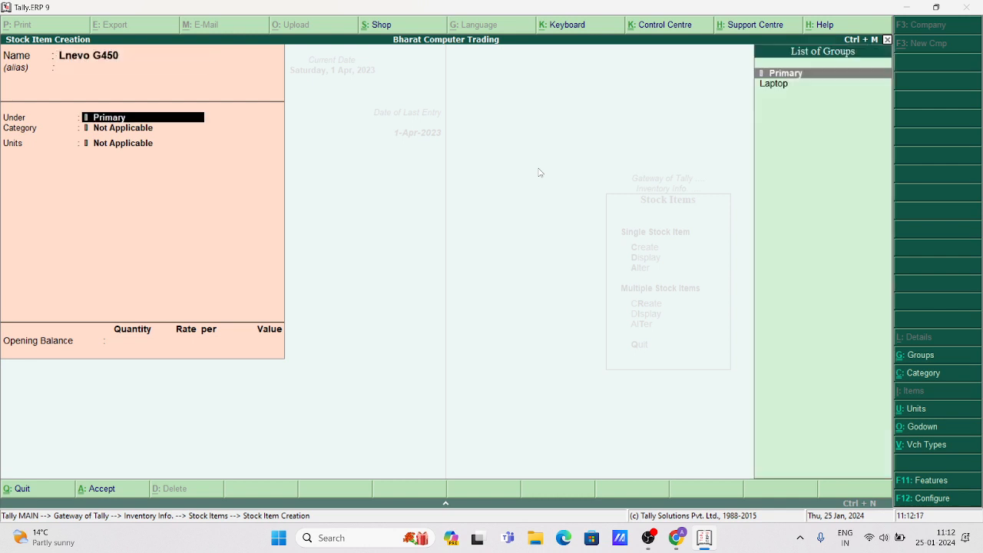
{"action": "key", "text": "Down"}
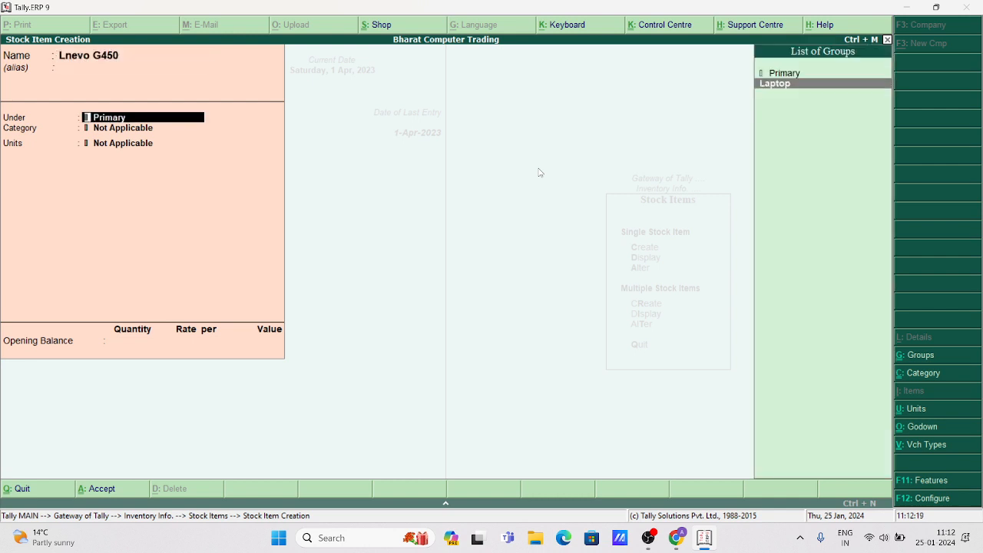
{"action": "key", "text": "Return"}
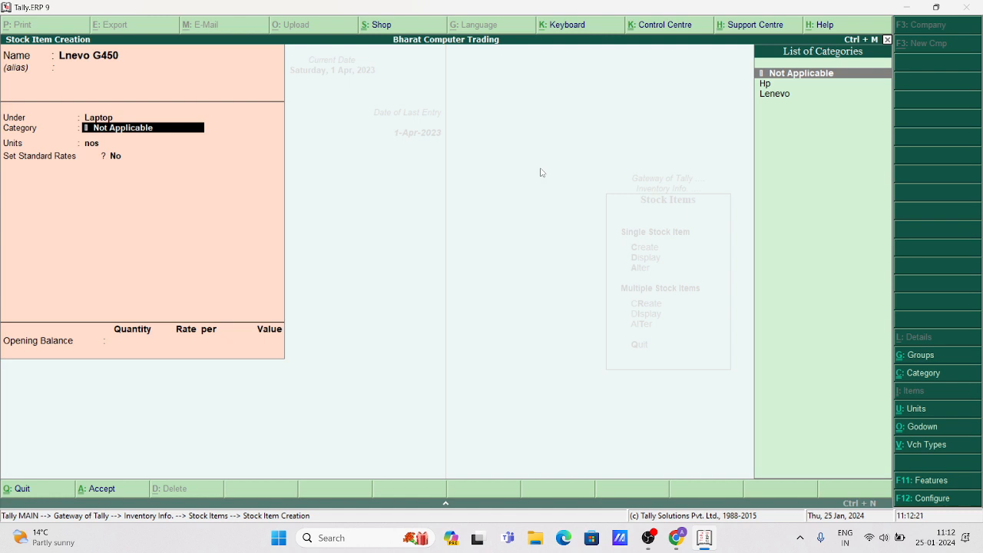
{"action": "key", "text": "Down"}
{"action": "key", "text": "Down"}
{"action": "key", "text": "Return"}
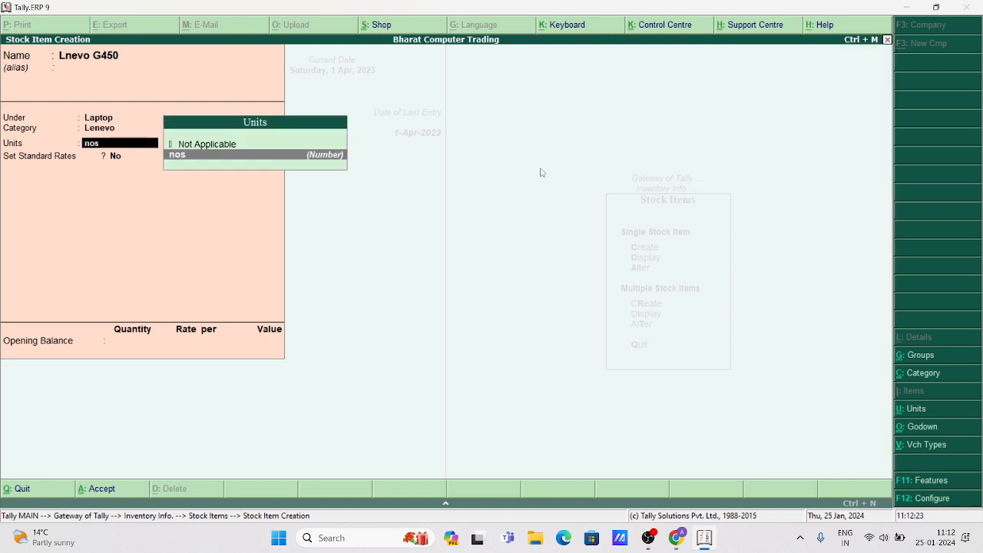
{"action": "key", "text": "Return"}
Enable standard rates with 32,500 standard cost and 35,000 selling price, and save the item.
{"action": "key", "text": "y"}
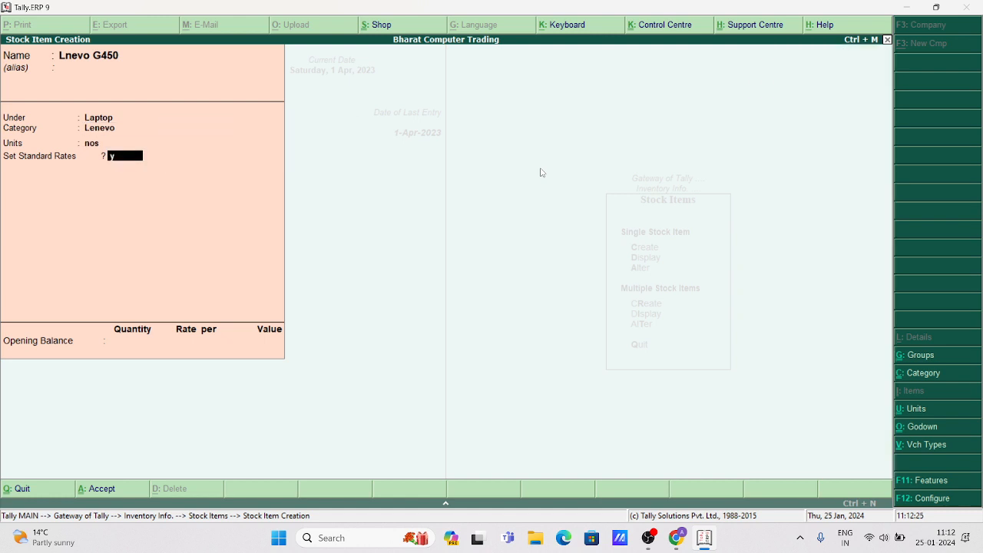
{"action": "key", "text": "Return"}
{"action": "key", "text": "Return"}
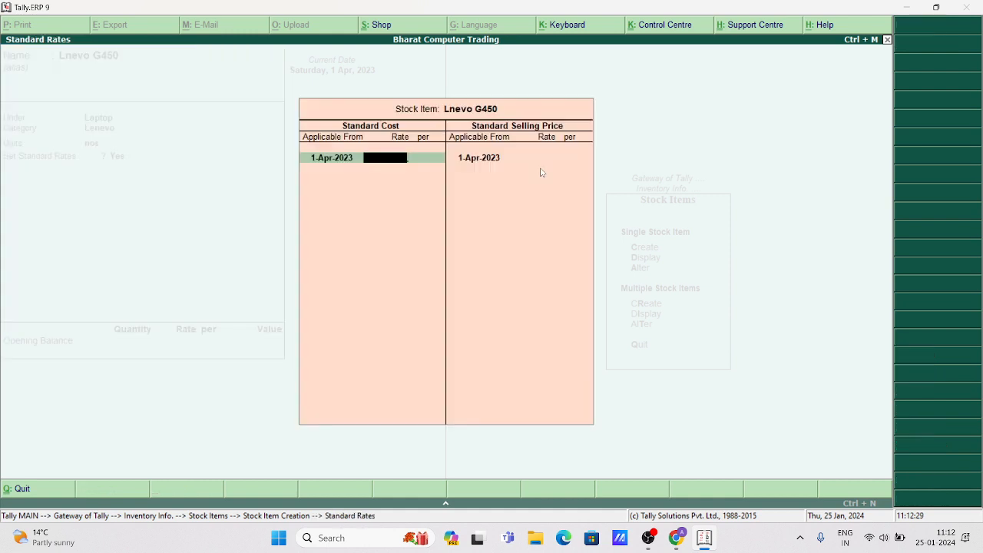
{"action": "type", "text": "35000"}
{"action": "key", "text": "BackSpace"}
{"action": "key", "text": "BackSpace"}
{"action": "key", "text": "BackSpace"}
{"action": "key", "text": "BackSpace"}
{"action": "type", "text": "2500"}
{"action": "key", "text": "Return"}
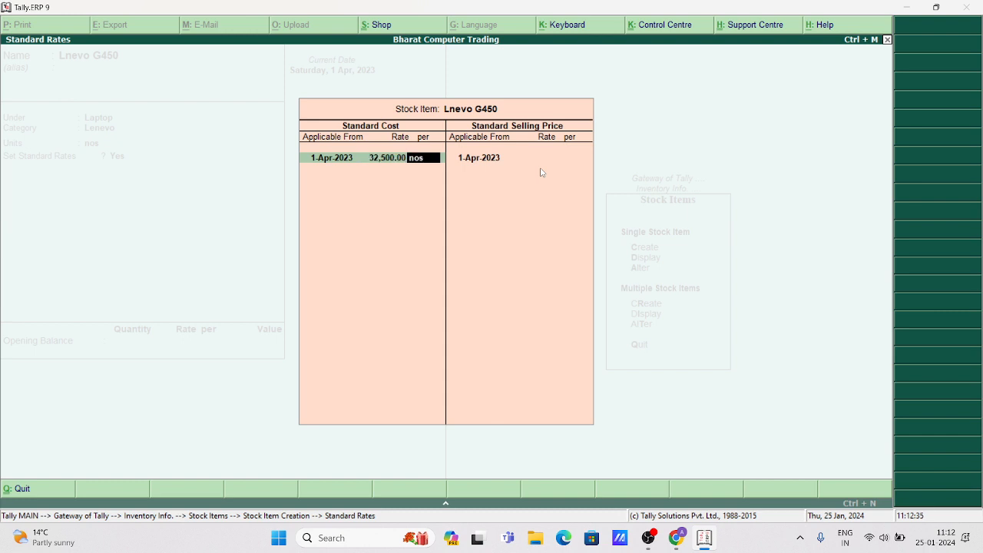
{"action": "key", "text": "Return"}
{"action": "key", "text": "Return"}
{"action": "key", "text": "Return"}
{"action": "type", "text": "350"}
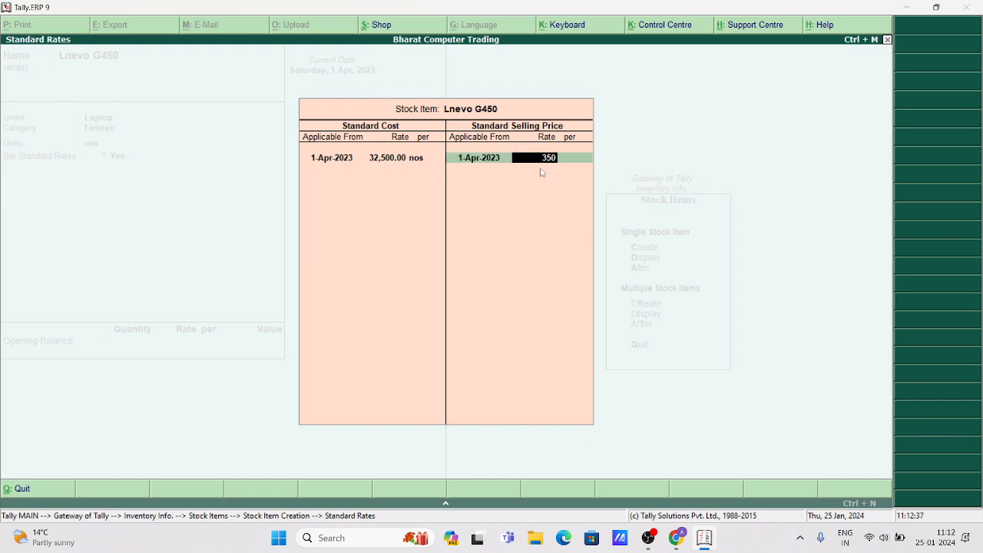
{"action": "type", "text": "00"}
{"action": "key", "text": "Return"}
{"action": "key", "text": "Return"}
{"action": "key", "text": "Return"}
{"action": "key", "text": "Return"}
{"action": "key", "text": "Return"}
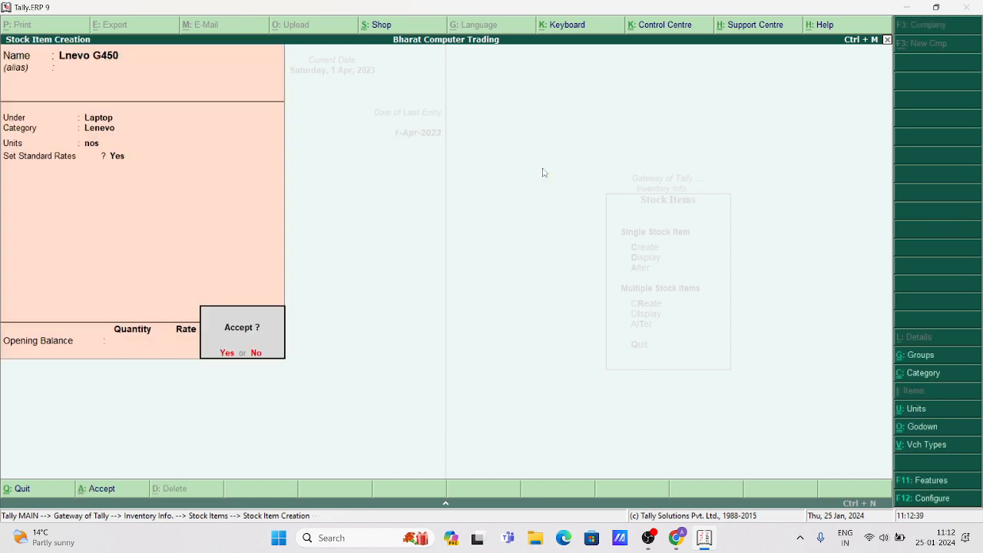
{"action": "key", "text": "Escape"}
{"action": "key", "text": "Escape"}
{"action": "key", "text": "Escape"}
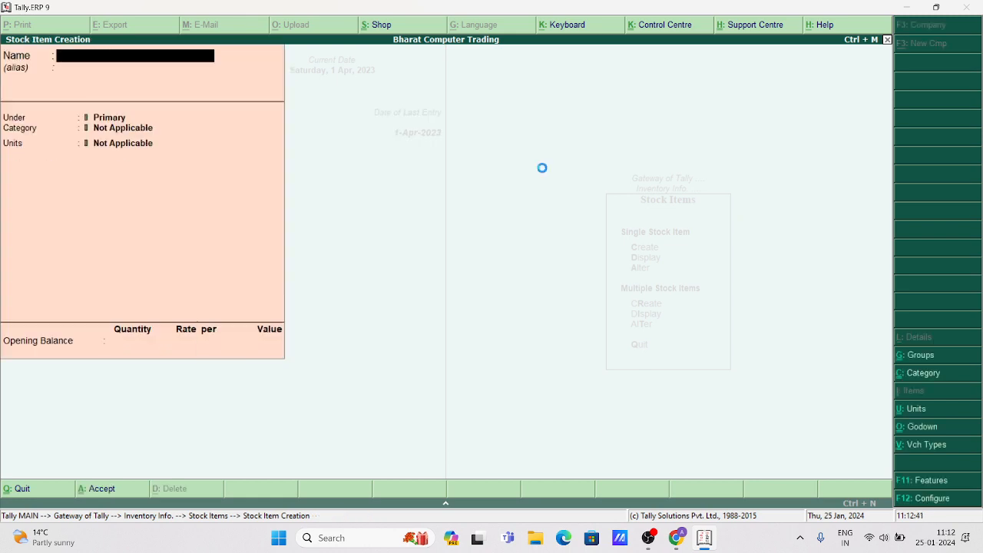
Back out of voucher entry without saving and go to the accounts masters menu.
{"action": "key", "text": "Down"}
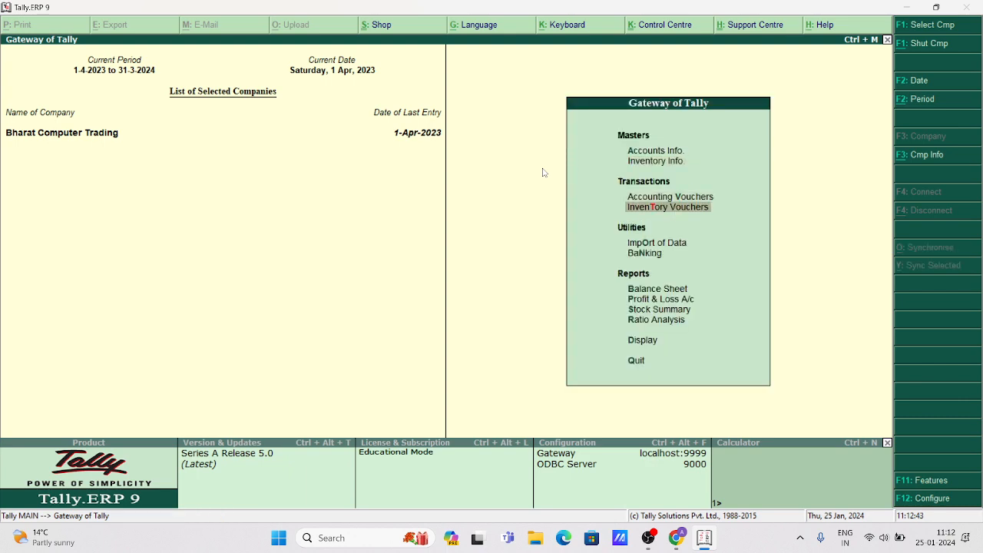
{"action": "key", "text": "Return"}
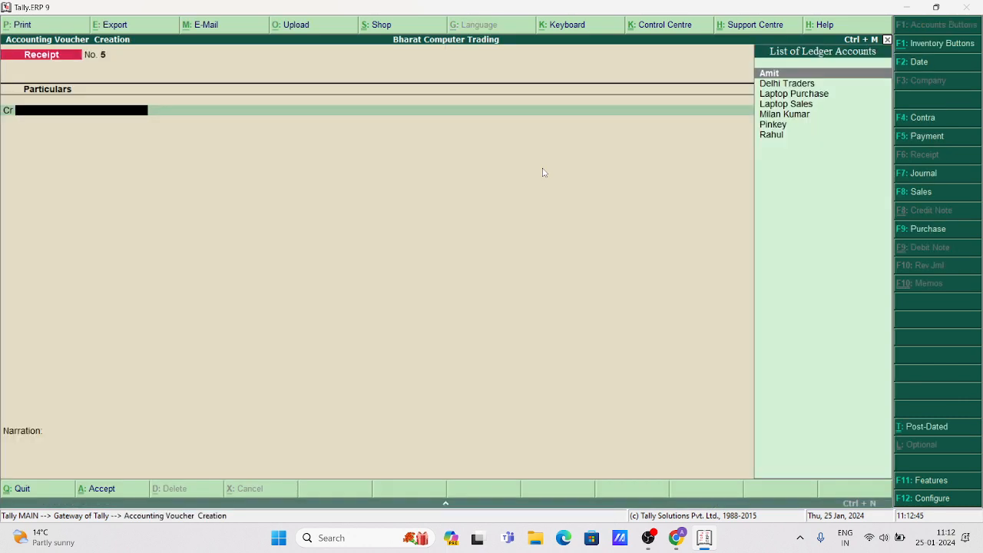
{"action": "key", "text": "Escape"}
{"action": "key", "text": "Escape"}
{"action": "key", "text": "n"}
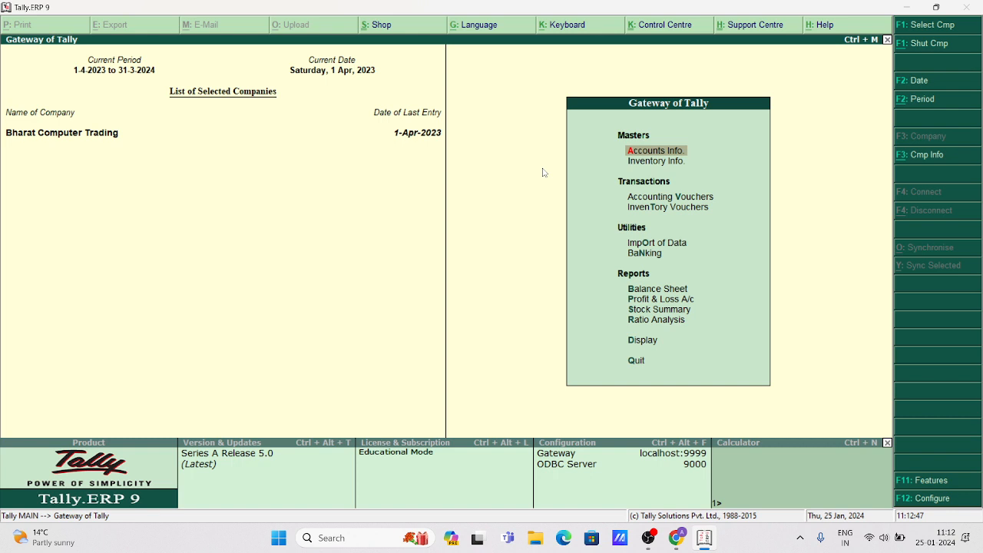
{"action": "key", "text": "Return"}
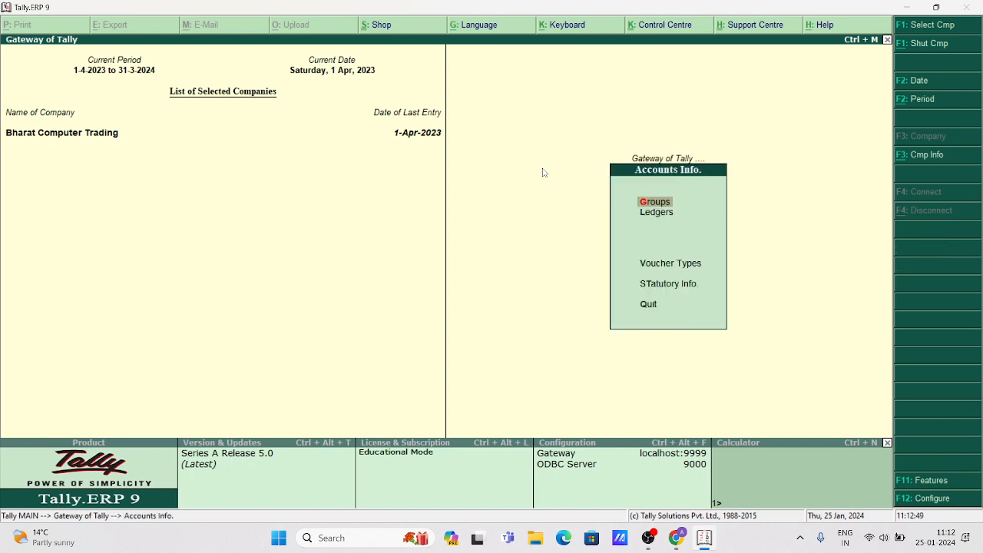
Create the ledger 'Abc Delhi Distributor' under Sundry Creditors and save it.
{"action": "key", "text": "Down"}
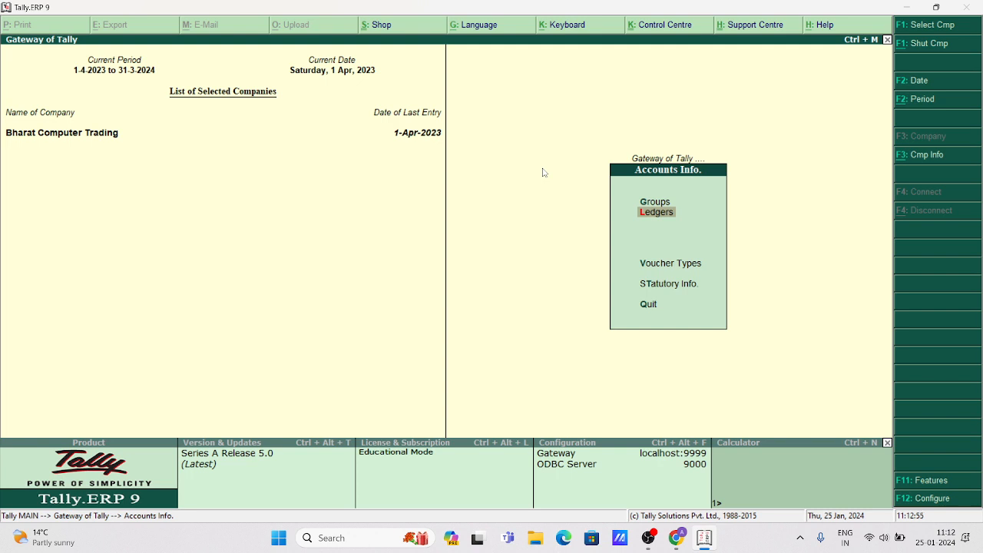
{"action": "key", "text": "Return"}
{"action": "key", "text": "Return"}
{"action": "type", "text": "A"}
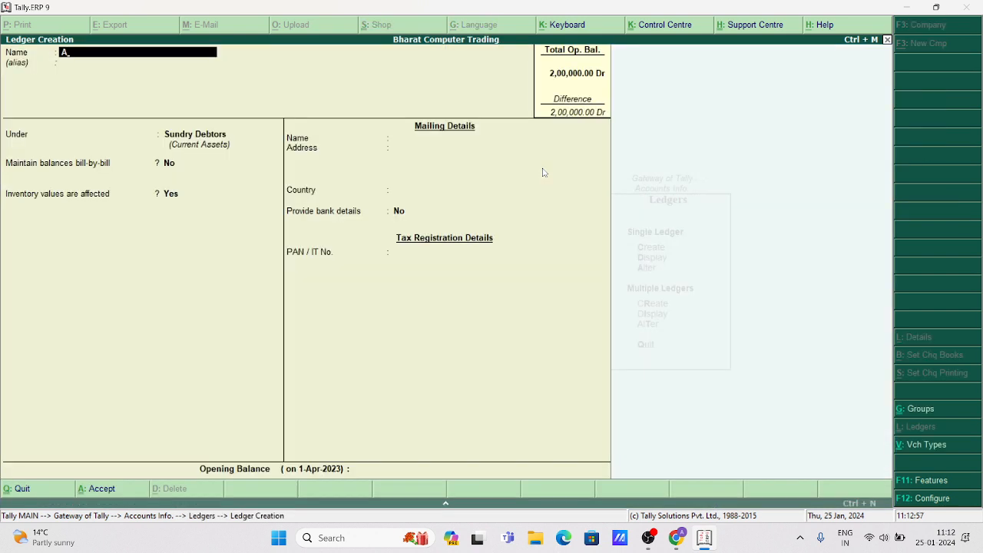
{"action": "type", "text": "bc Delhi Distributor"}
{"action": "key", "text": "Return"}
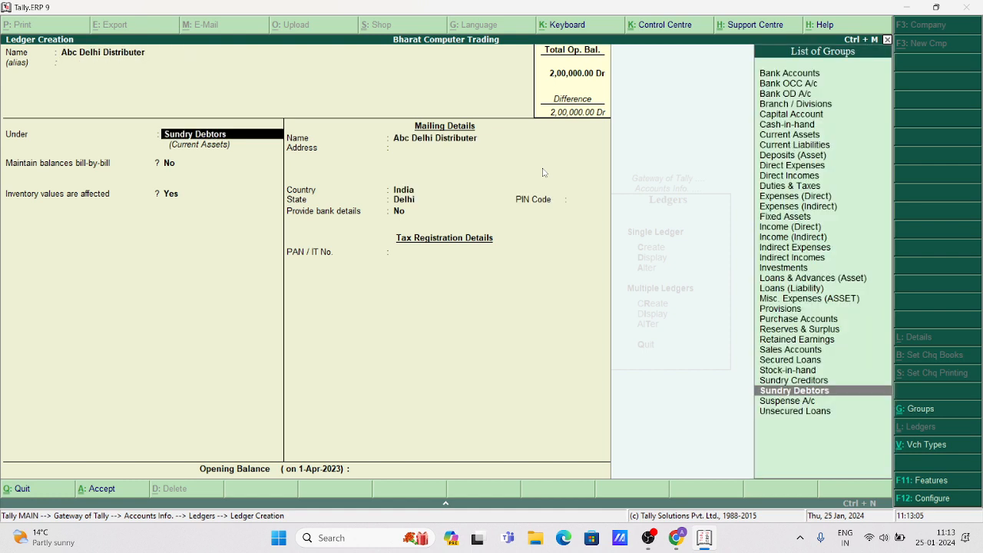
{"action": "type", "text": "Sun"}
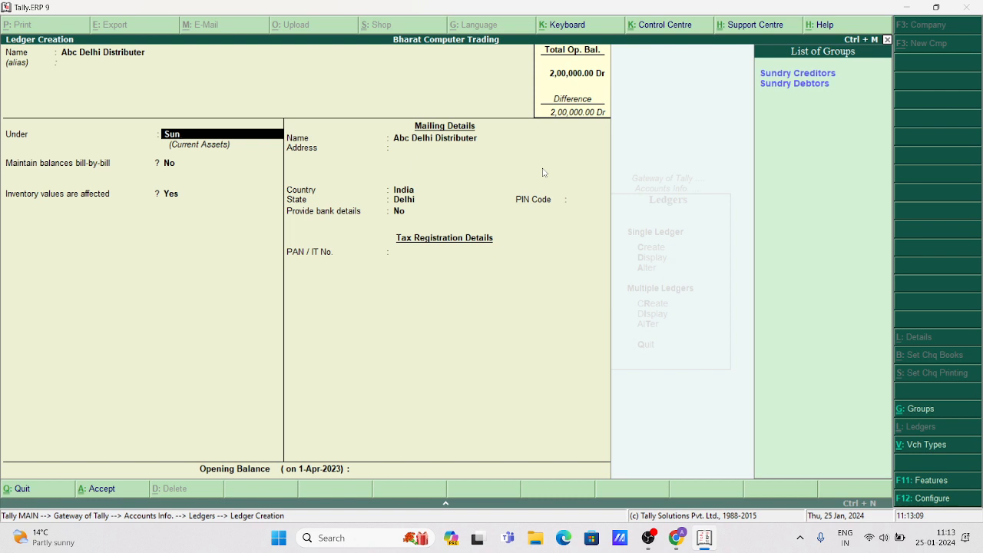
{"action": "key", "text": "Down"}
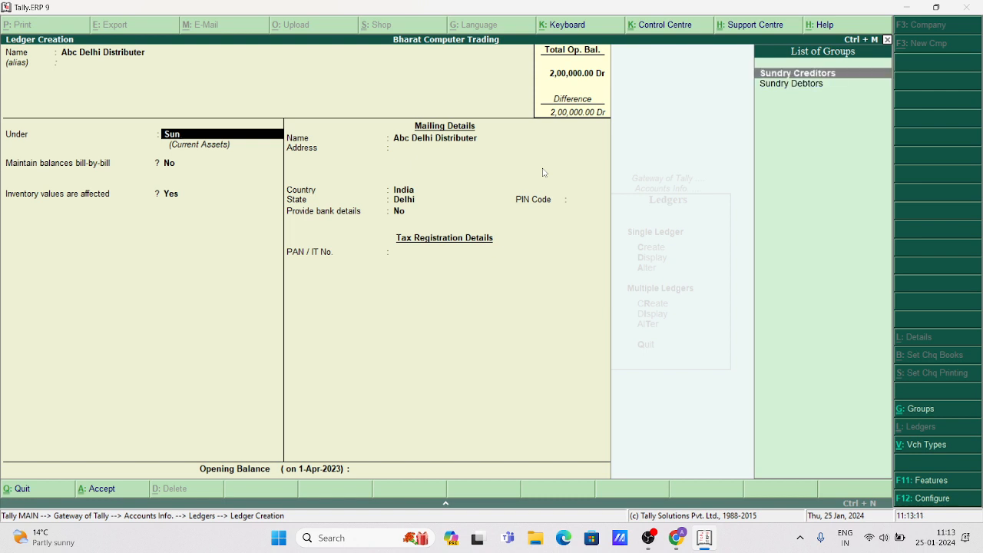
{"action": "key", "text": "Return"}
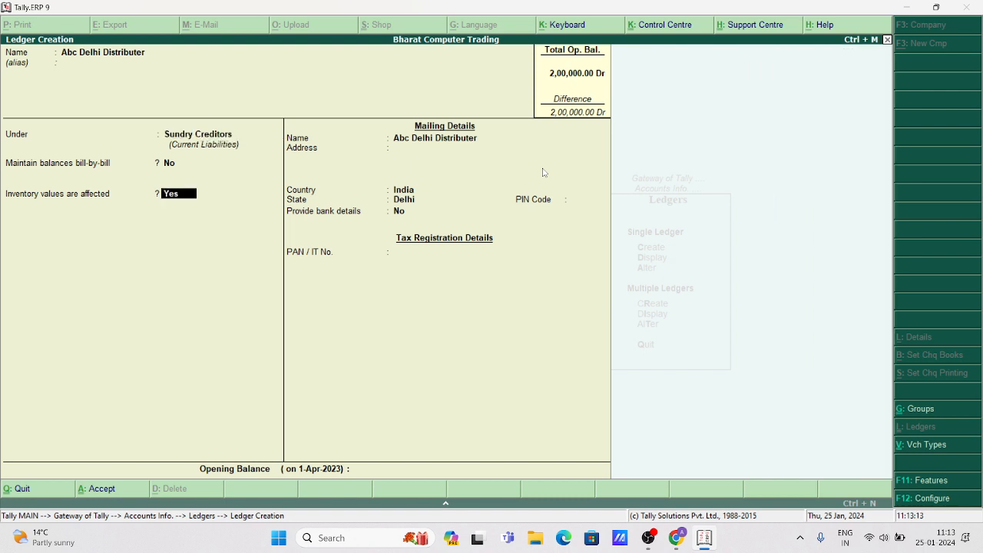
{"action": "key", "text": "Return"}
{"action": "key", "text": "Return"}
{"action": "key", "text": "Return"}
{"action": "key", "text": "Return"}
{"action": "key", "text": "Return"}
{"action": "key", "text": "Return"}
{"action": "key", "text": "Return"}
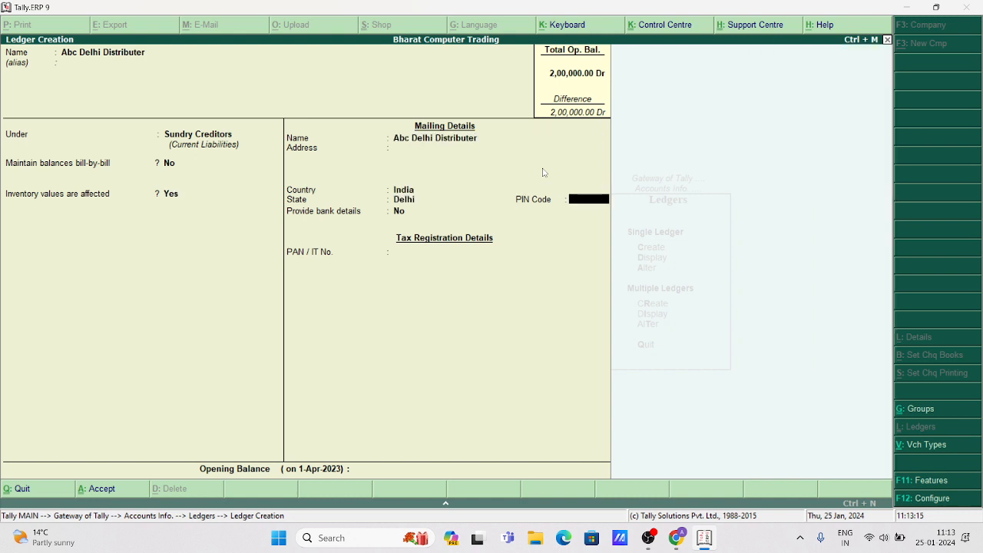
{"action": "key", "text": "Return"}
{"action": "key", "text": "Return"}
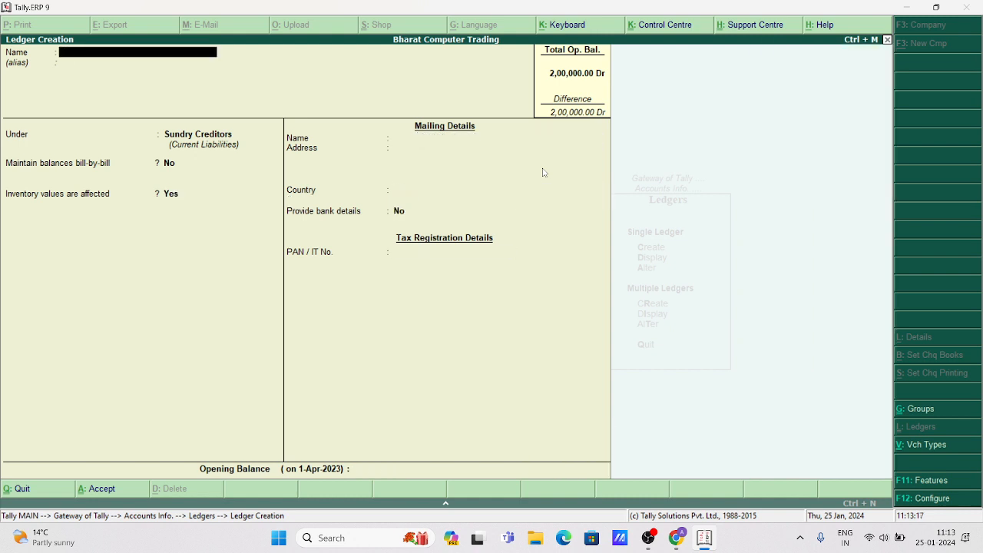
{"action": "key", "text": "Escape"}
{"action": "key", "text": "Escape"}
{"action": "key", "text": "Escape"}
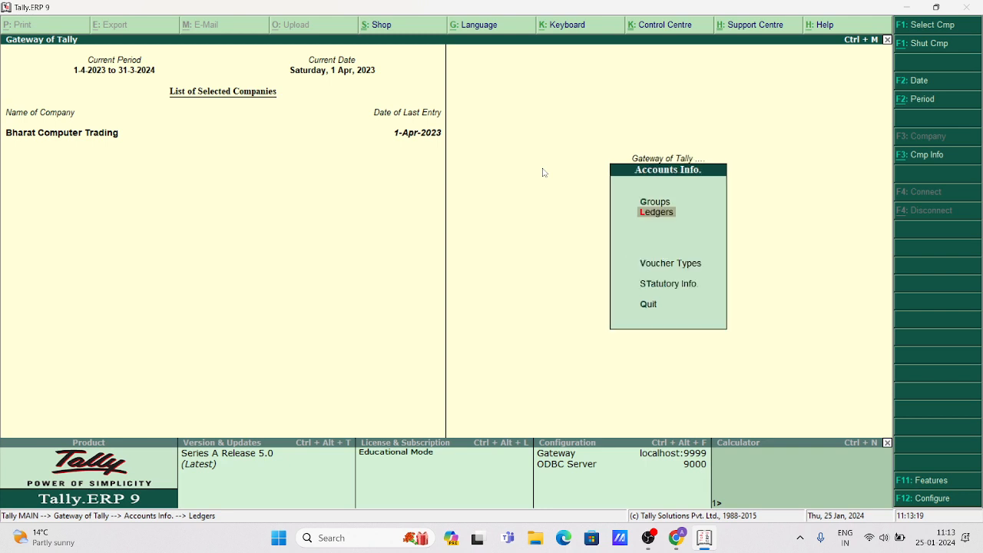
Start a Purchase voucher from Abc Delhi Distributer into the Laptop Purchase ledger.
{"action": "key", "text": "v"}
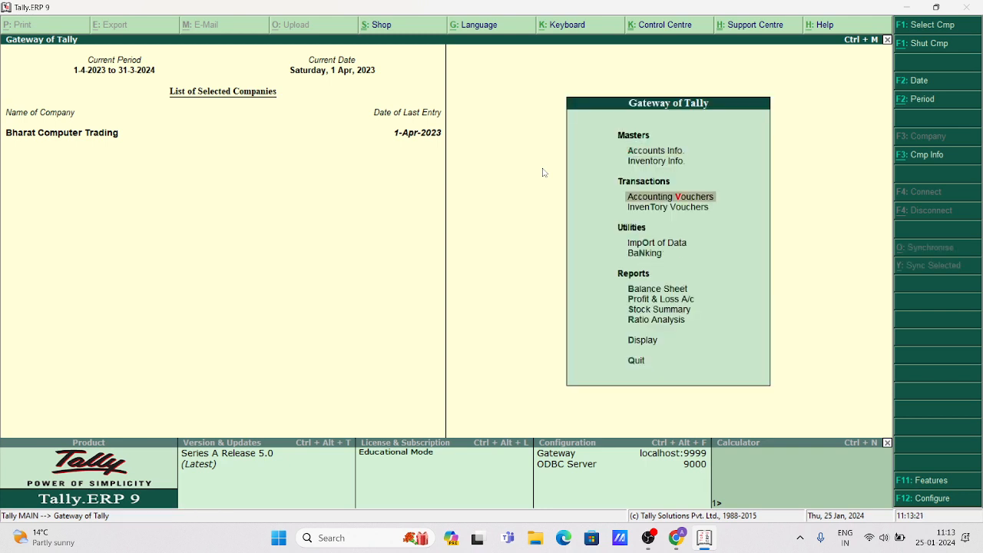
{"action": "key", "text": "Return"}
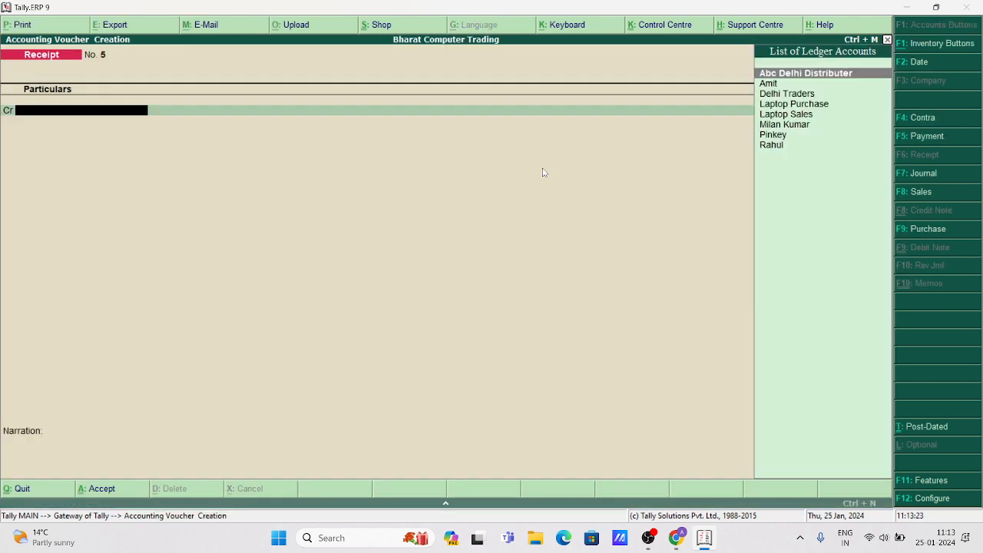
{"action": "key", "text": "F9"}
{"action": "key", "text": "Return"}
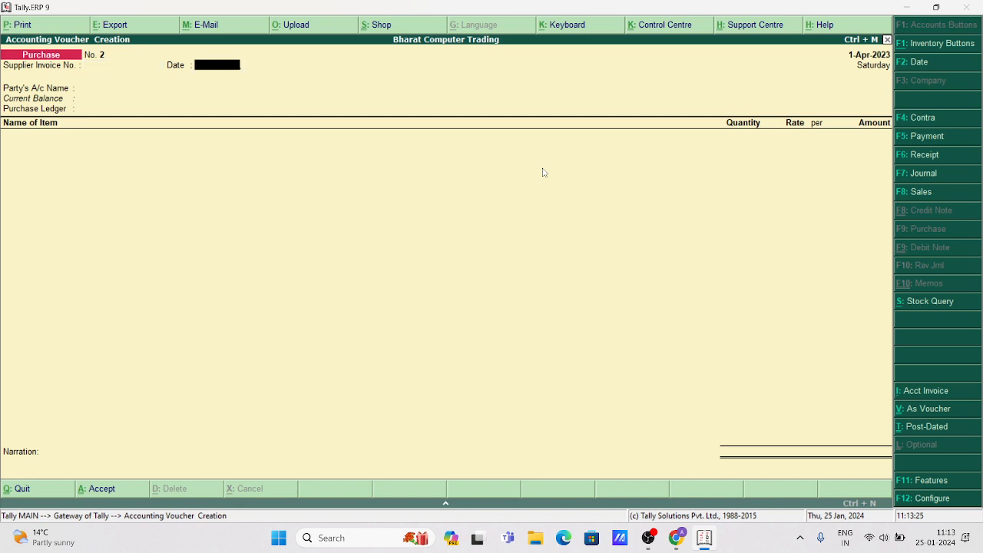
{"action": "key", "text": "Return"}
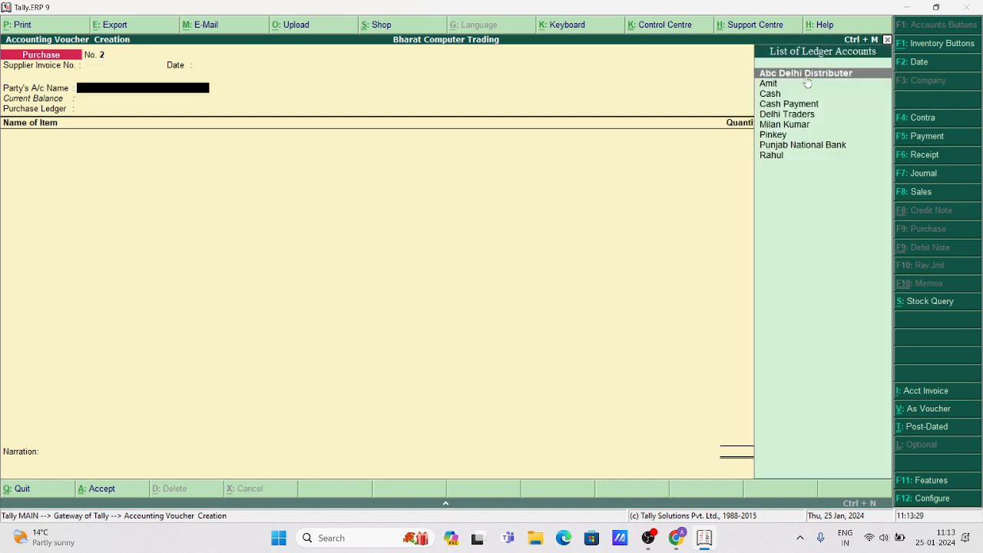
{"action": "key", "text": "Return"}
{"action": "key", "text": "Return"}
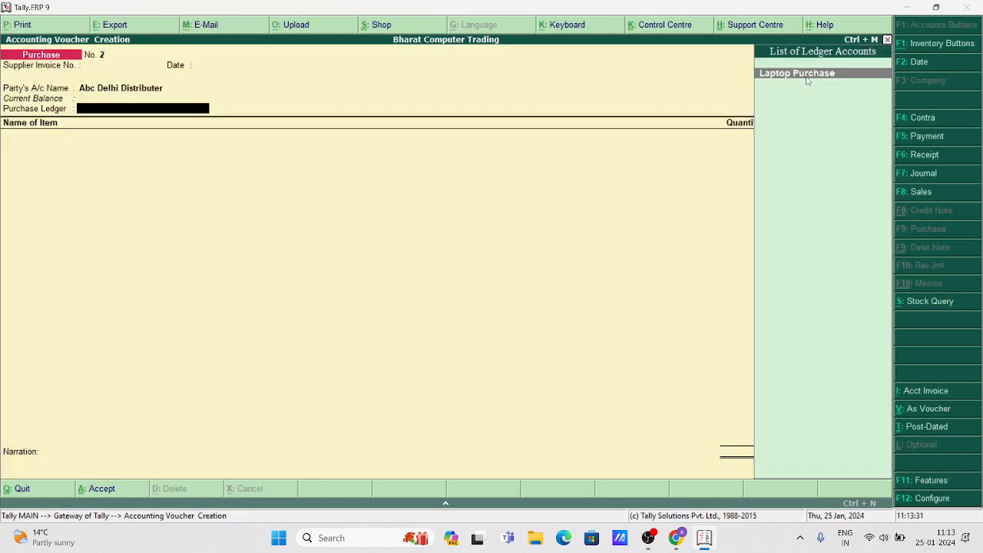
{"action": "key", "text": "Return"}
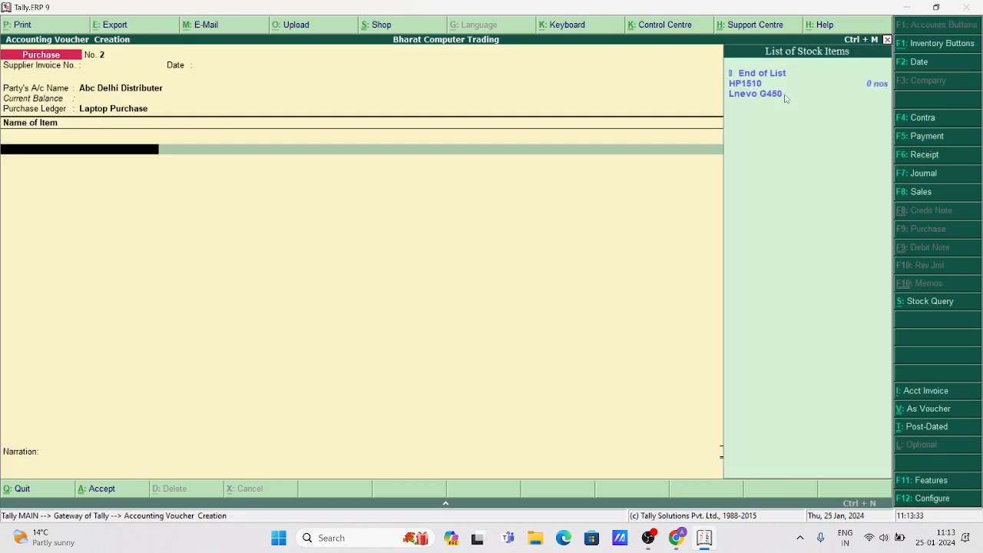
Add 5 nos Lnevo G450 at 32,500.00 from Main Location to the voucher.
{"action": "key", "text": "Down"}
{"action": "key", "text": "Down"}
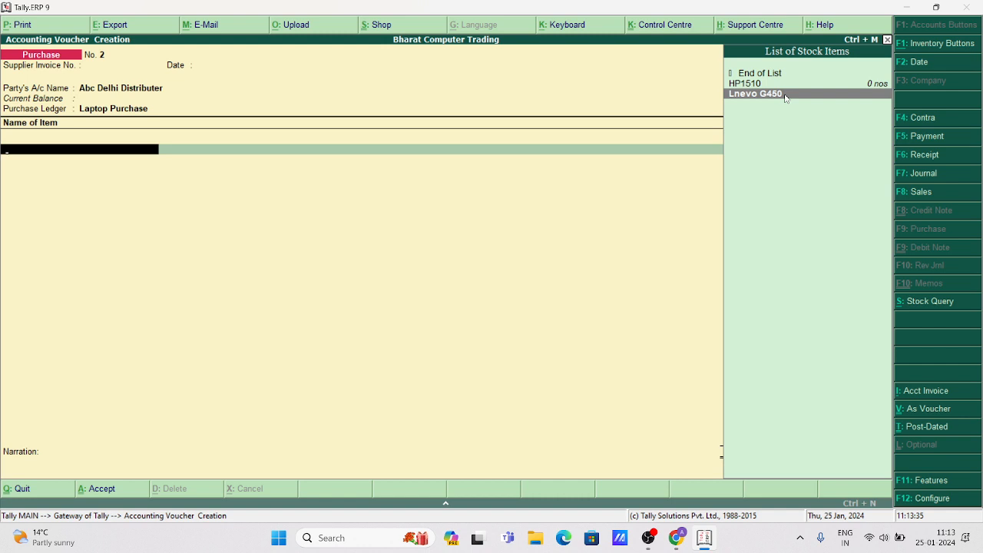
{"action": "key", "text": "Return"}
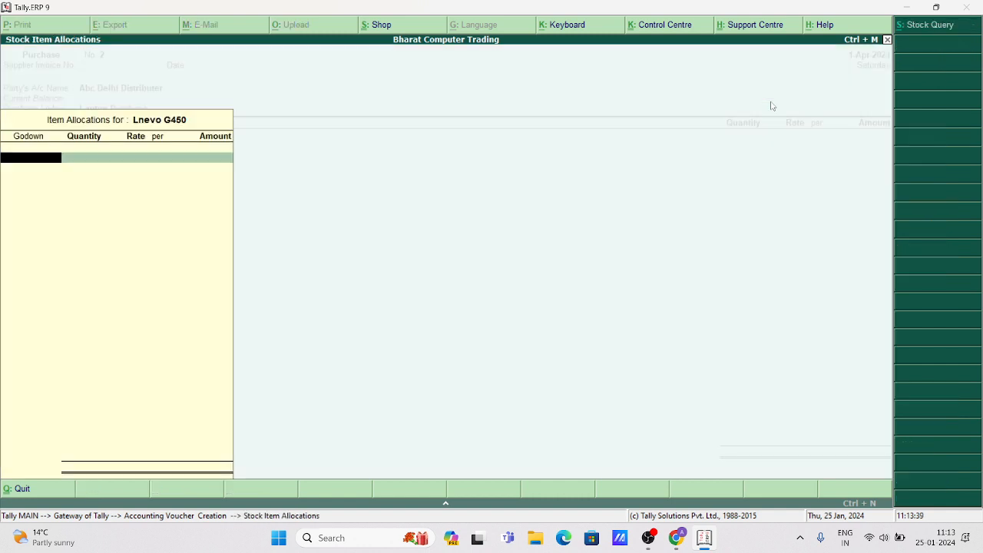
{"action": "key", "text": "Return"}
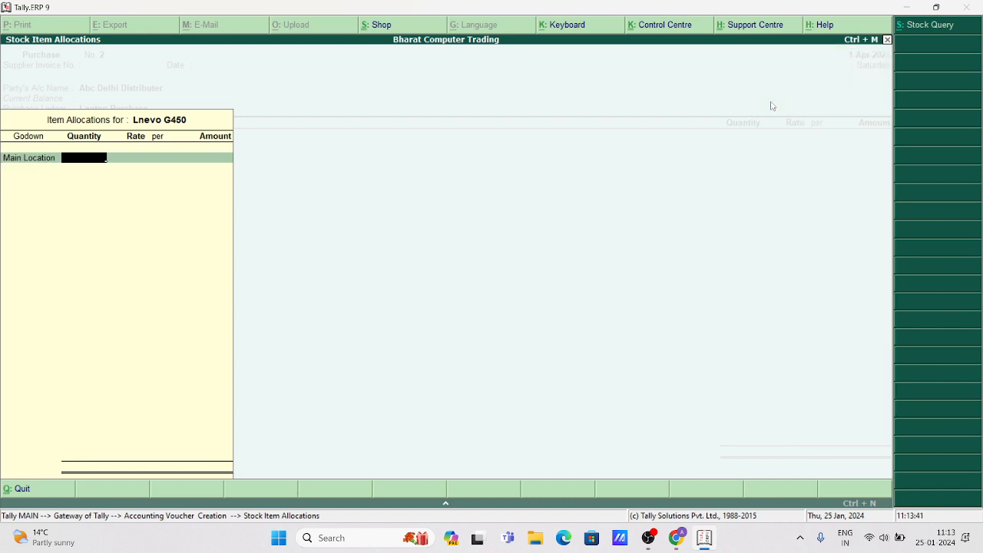
{"action": "type", "text": "5"}
{"action": "key", "text": "Return"}
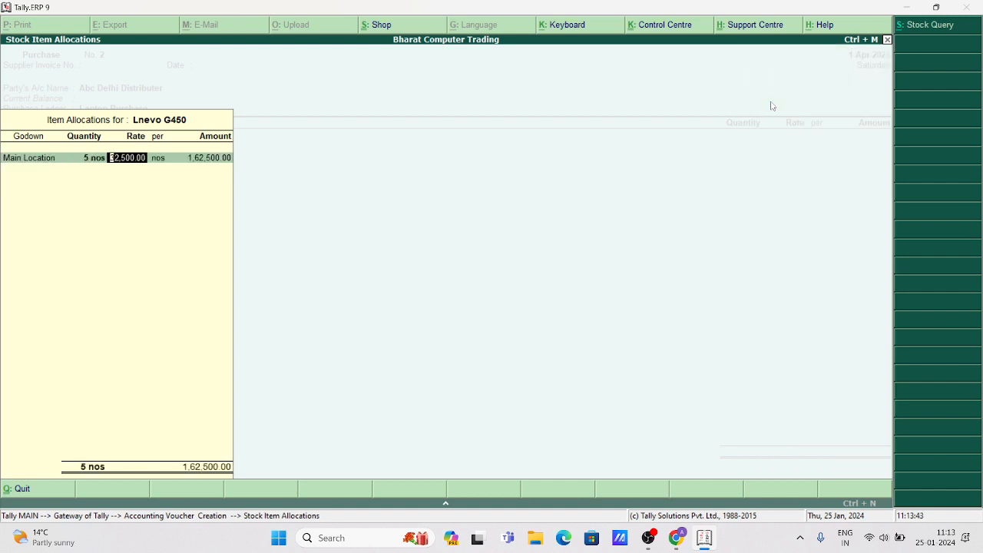
{"action": "key", "text": "Return"}
{"action": "key", "text": "Return"}
{"action": "key", "text": "Return"}
{"action": "key", "text": "Return"}
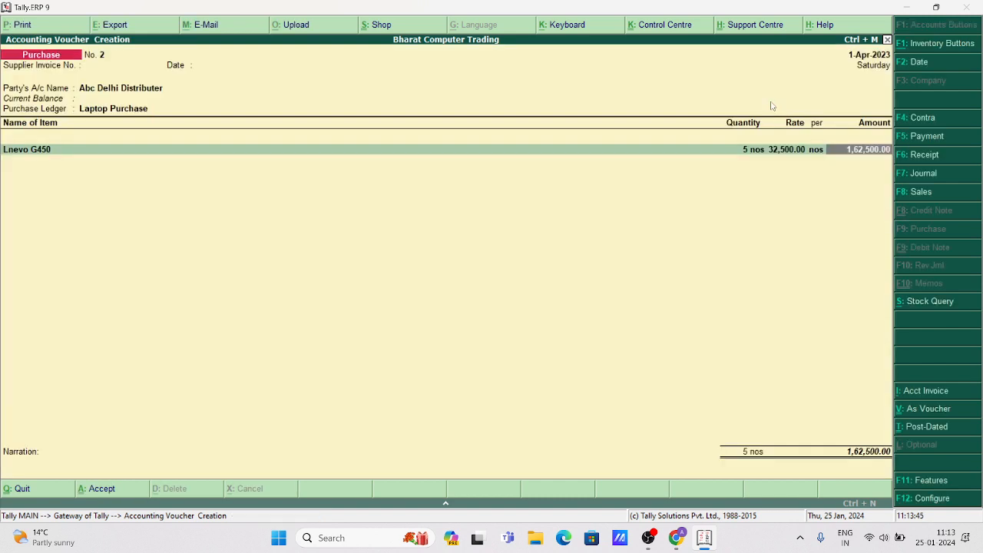
{"action": "key", "text": "Return"}
{"action": "key", "text": "Return"}
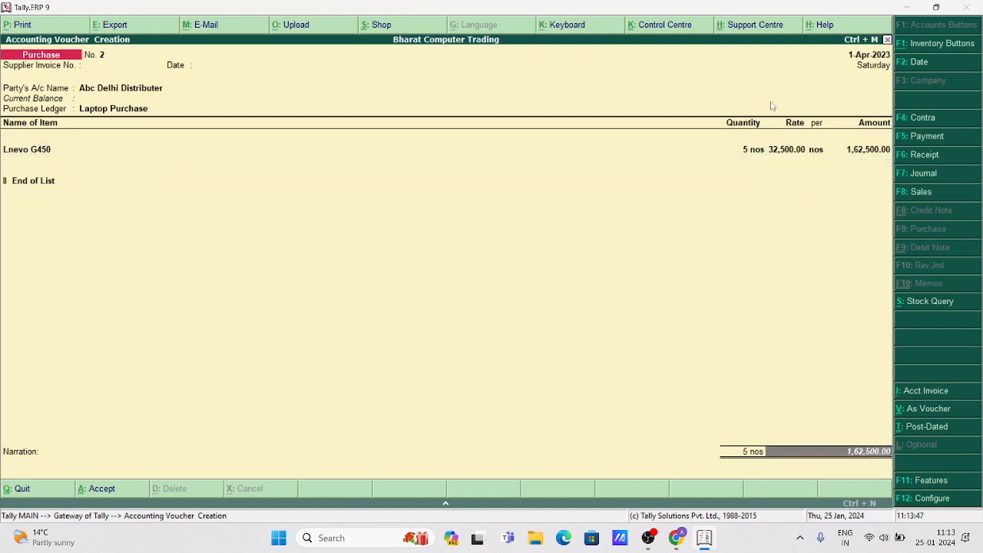
{"action": "key", "text": "Return"}
{"action": "key", "text": "Return"}
{"action": "key", "text": "Return"}
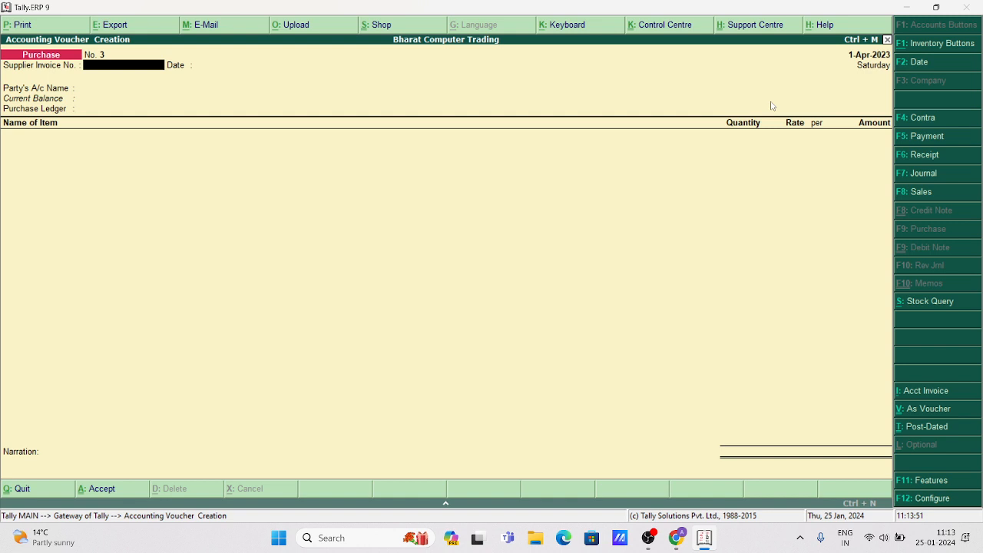
Set Delhi Traders as the supplier and Laptop Purchase as the purchase ledger.
{"action": "key", "text": "Return"}
{"action": "key", "text": "Return"}
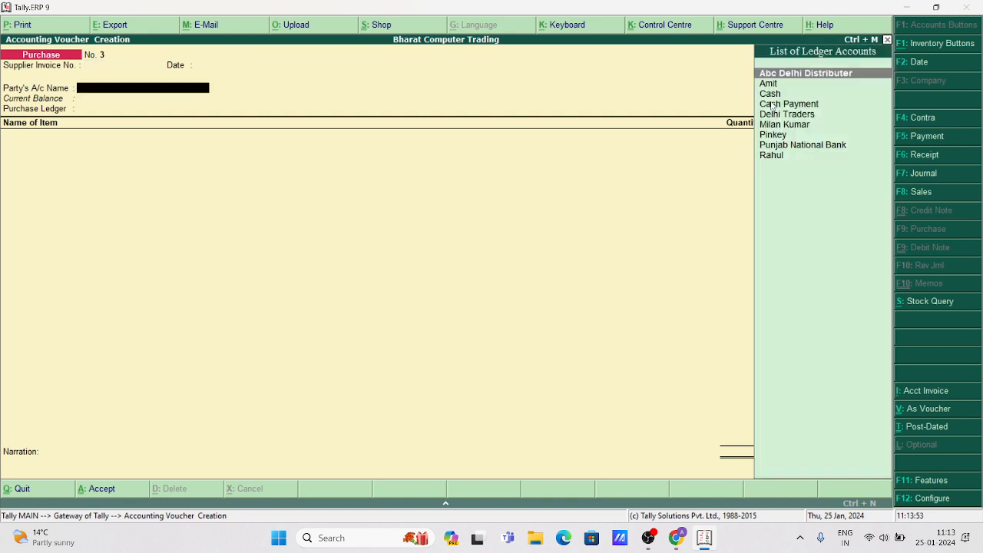
{"action": "key", "text": "Down"}
{"action": "key", "text": "Down"}
{"action": "key", "text": "Down"}
{"action": "key", "text": "Down"}
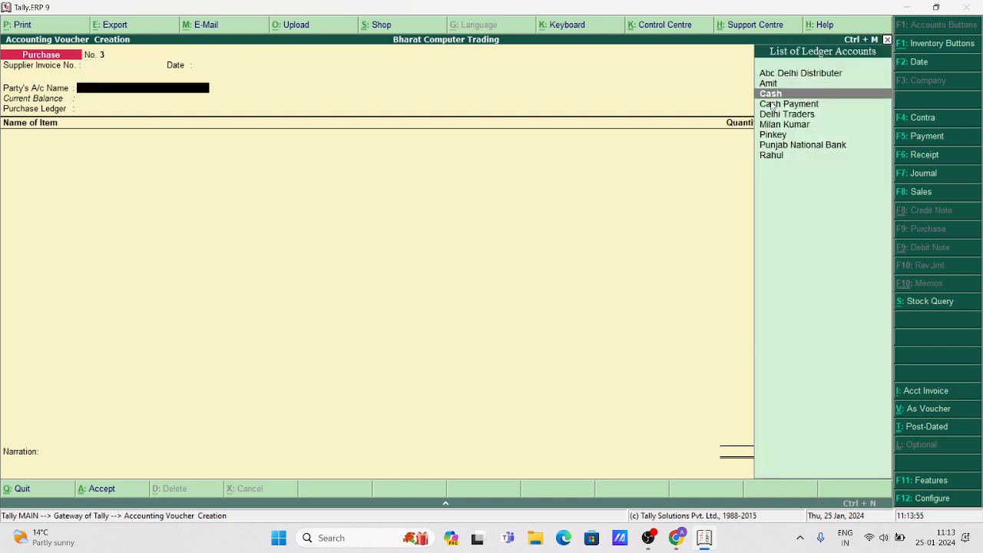
{"action": "key", "text": "Return"}
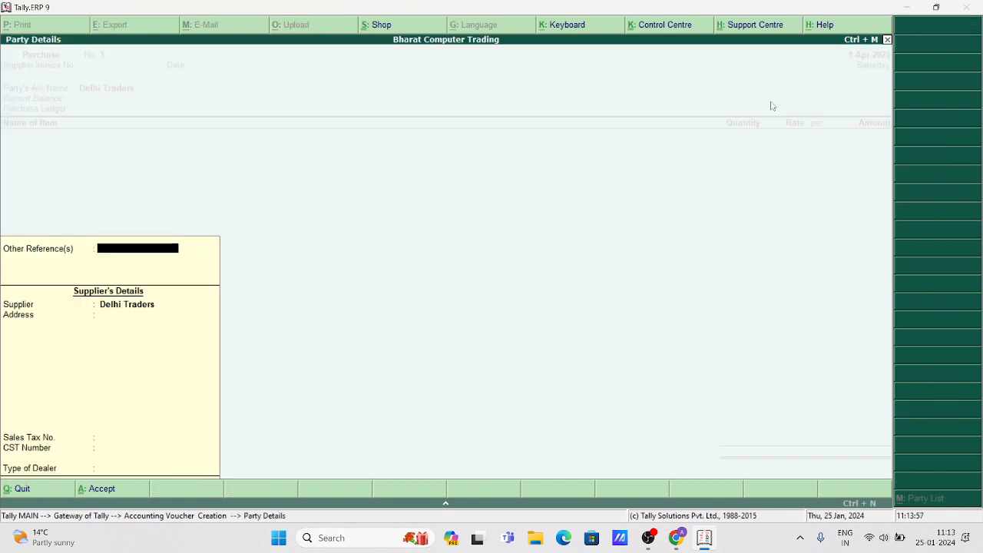
{"action": "key", "text": "ctrl+a"}
{"action": "key", "text": "Return"}
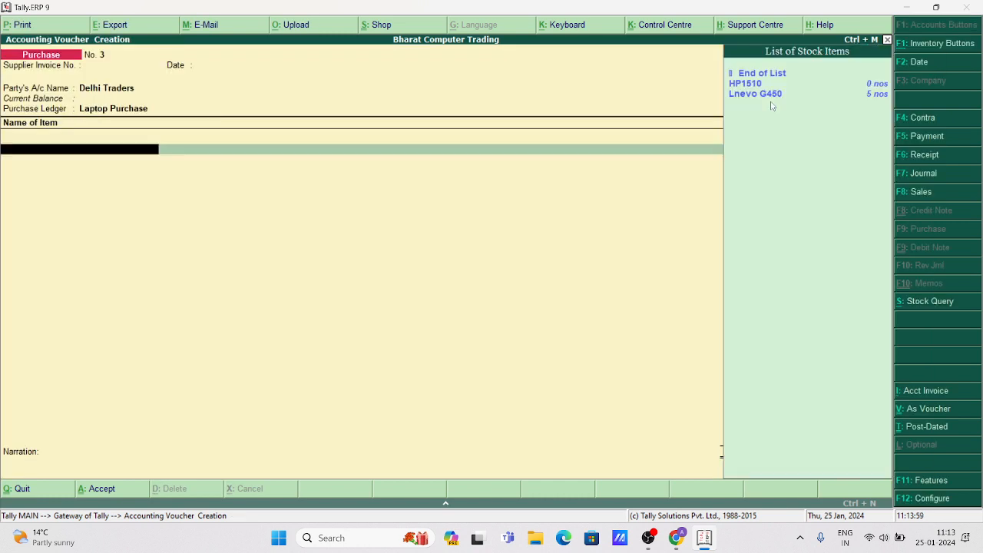
Add 1 nos HP1510 at 39,500.00 from Main Location, save, and return to the Gateway.
{"action": "key", "text": "Down"}
{"action": "key", "text": "Return"}
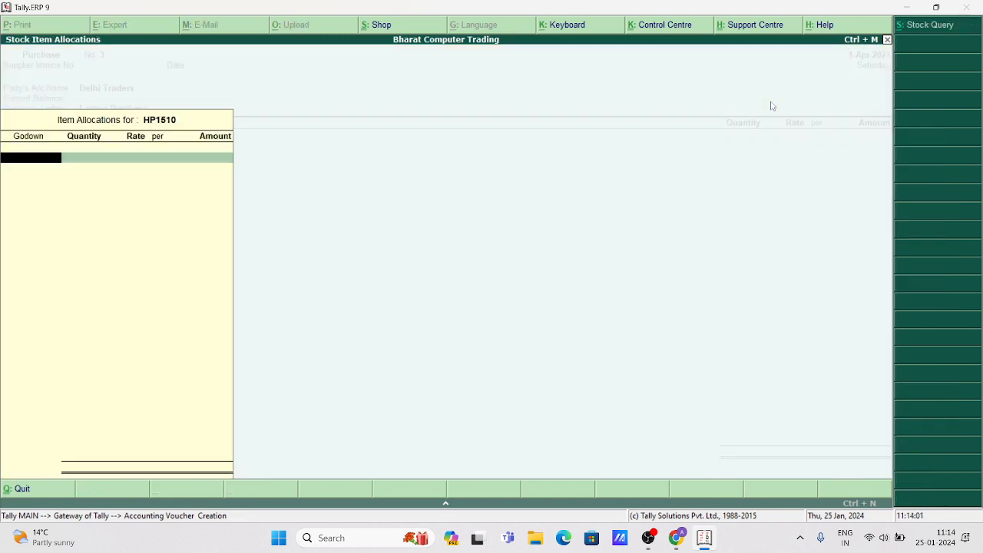
{"action": "key", "text": "Return"}
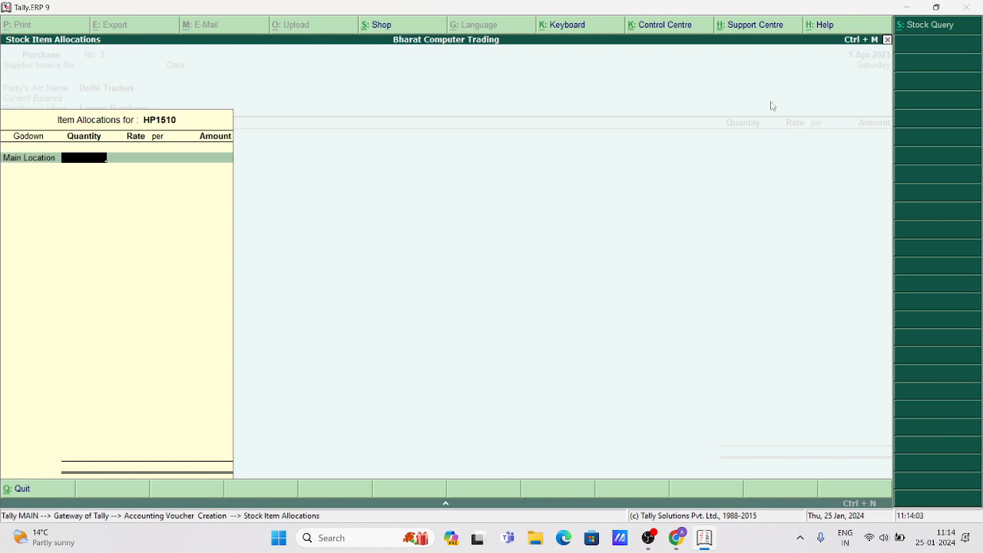
{"action": "type", "text": "1"}
{"action": "key", "text": "Return"}
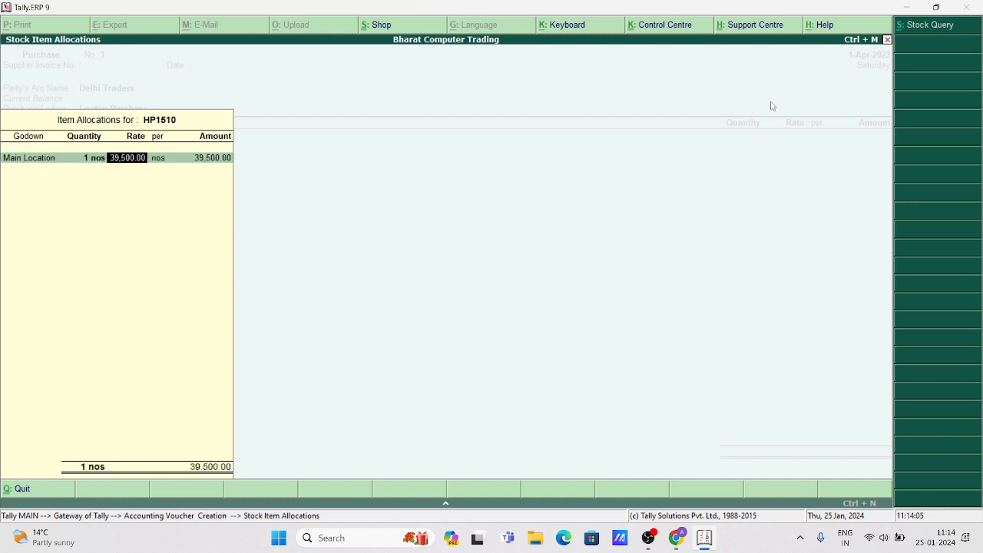
{"action": "key", "text": "Return"}
{"action": "key", "text": "Return"}
{"action": "key", "text": "Return"}
{"action": "key", "text": "Return"}
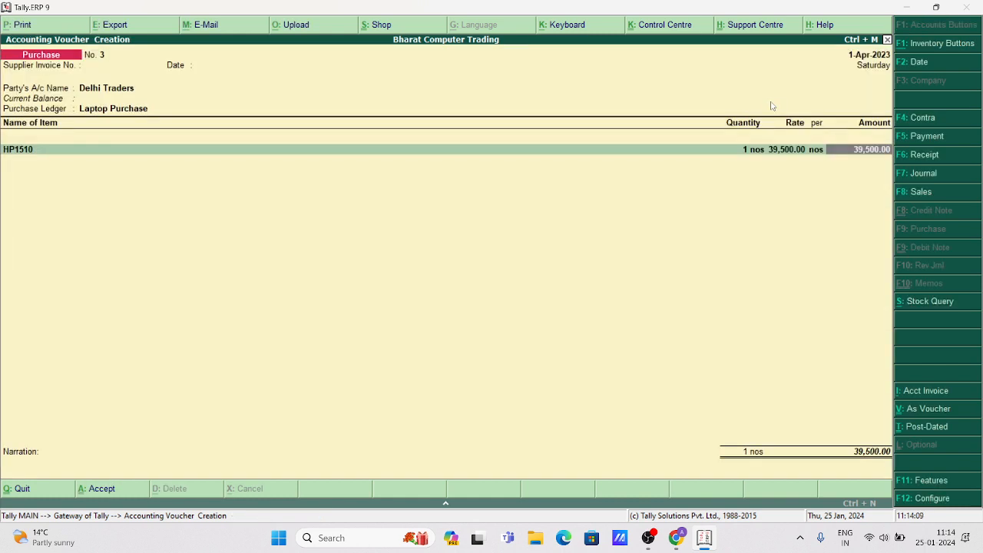
{"action": "key", "text": "Return"}
{"action": "key", "text": "Return"}
{"action": "key", "text": "Return"}
{"action": "key", "text": "Return"}
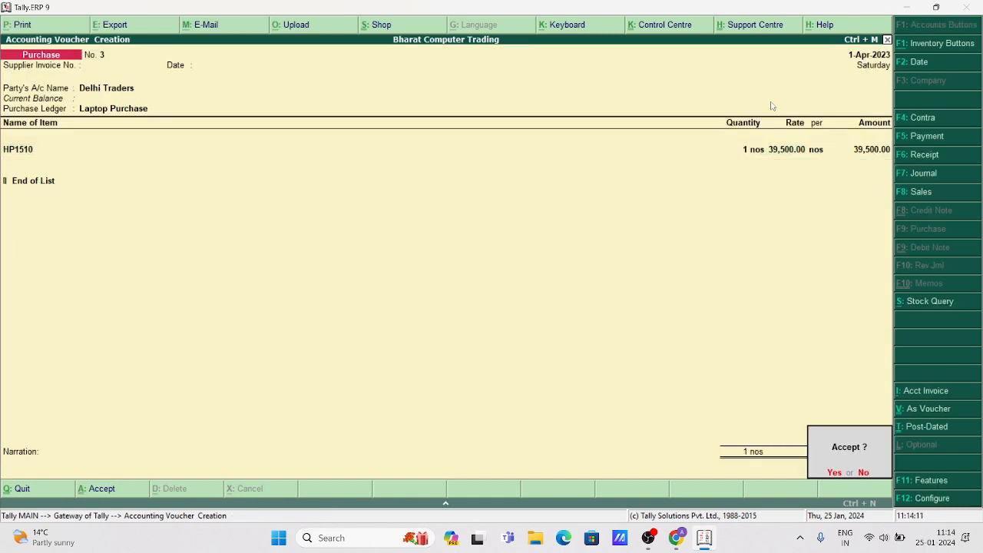
{"action": "key", "text": "Return"}
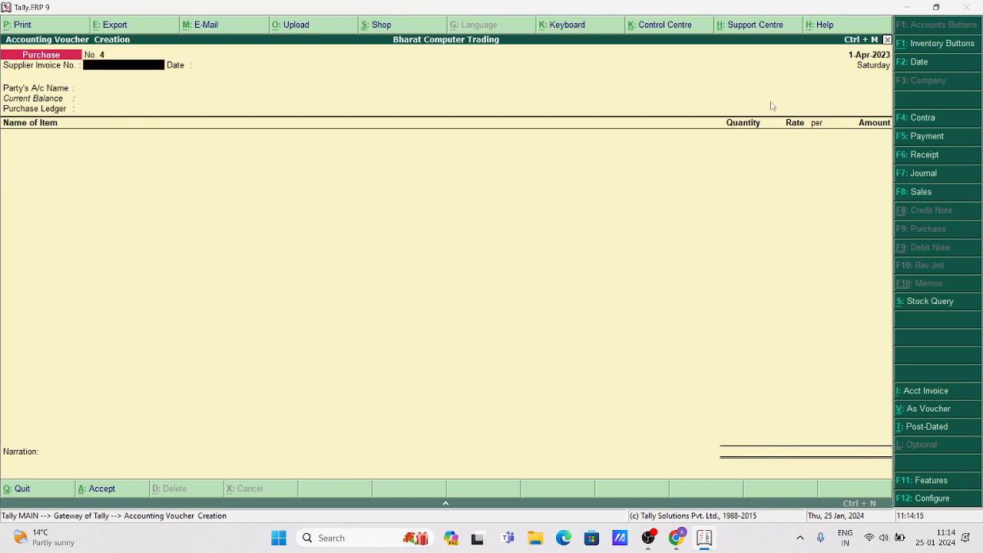
{"action": "key", "text": "Escape"}
{"action": "key", "text": "Return"}
{"action": "key", "text": "Escape"}
{"action": "key", "text": "Escape"}
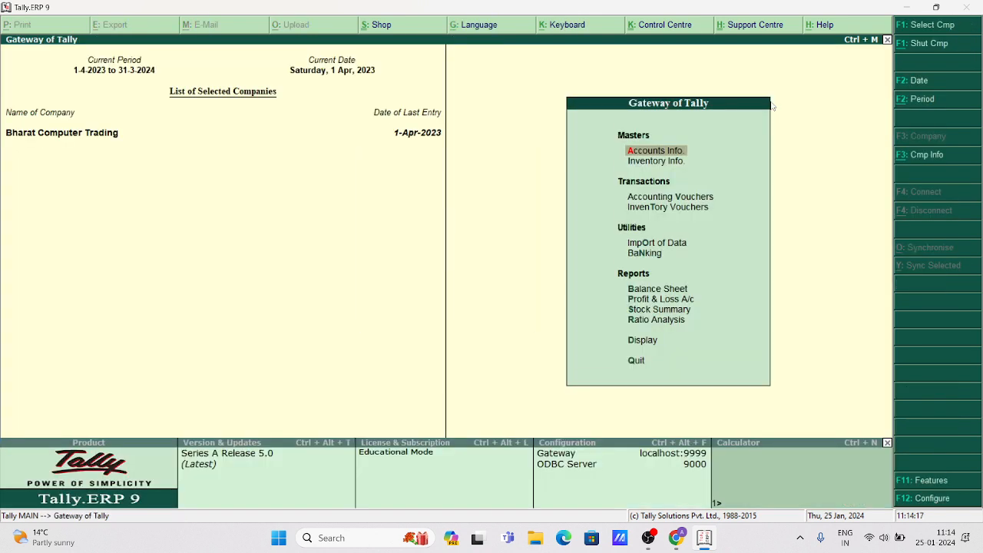
Display the Stock Summary report, showing Laptop closing value 2,02,000.00.
{"action": "key", "text": "Down"}
{"action": "key", "text": "Down"}
{"action": "key", "text": "Down"}
{"action": "key", "text": "Down"}
{"action": "key", "text": "Down"}
{"action": "key", "text": "Down"}
{"action": "key", "text": "Down"}
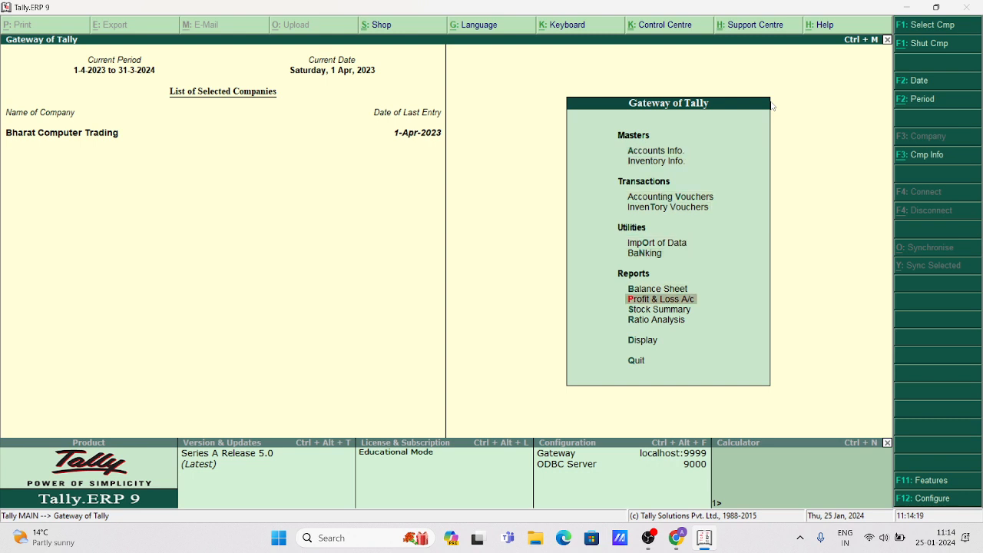
{"action": "key", "text": "Down"}
{"action": "key", "text": "Return"}
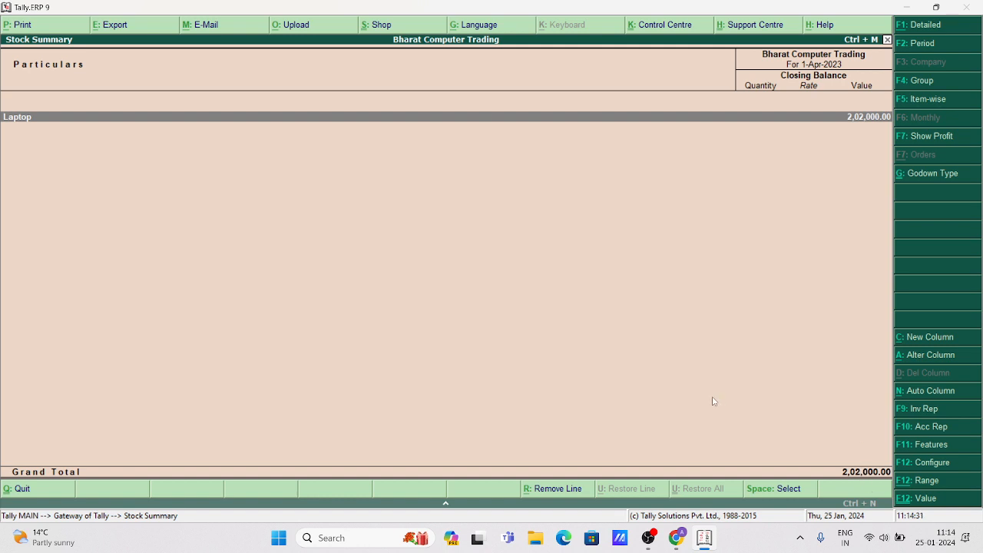
Drill into the Laptop group (6 nos worth 2,02,000) and back out of Stock Summary.
{"action": "key", "text": "Return"}
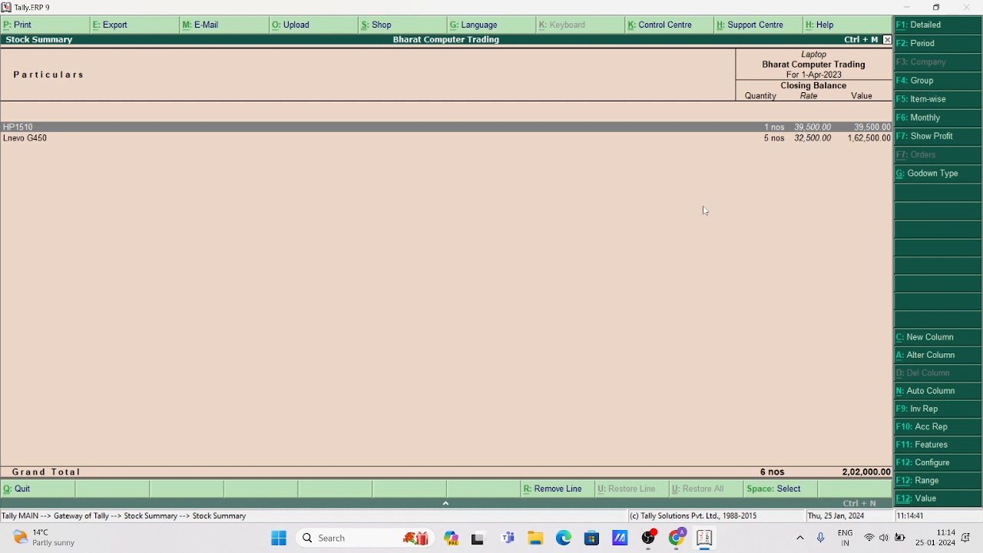
{"action": "key", "text": "Escape"}
{"action": "key", "text": "Escape"}
{"action": "key", "text": "Escape"}
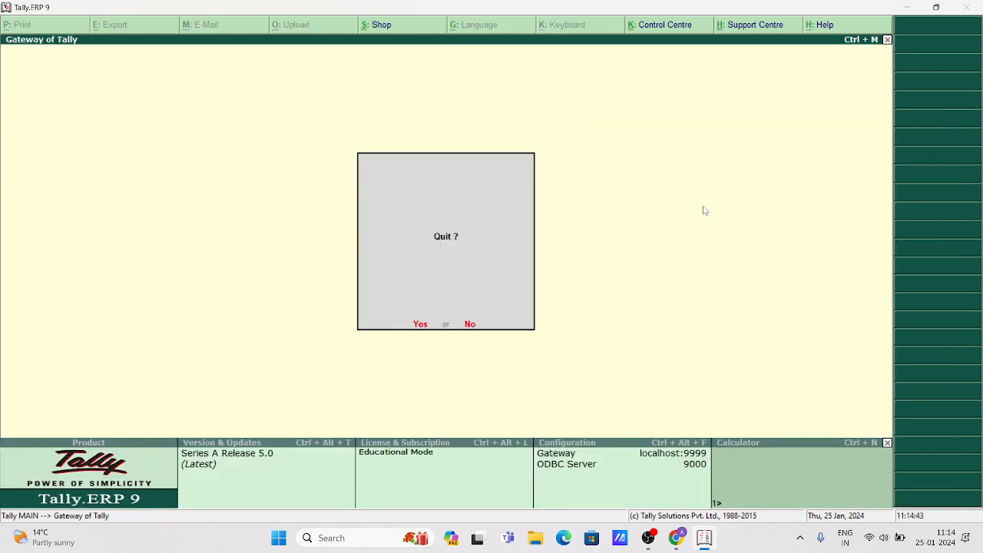
Start a Sales voucher with the customer as party and Laptop Sales as ledger.
{"action": "key", "text": "n"}
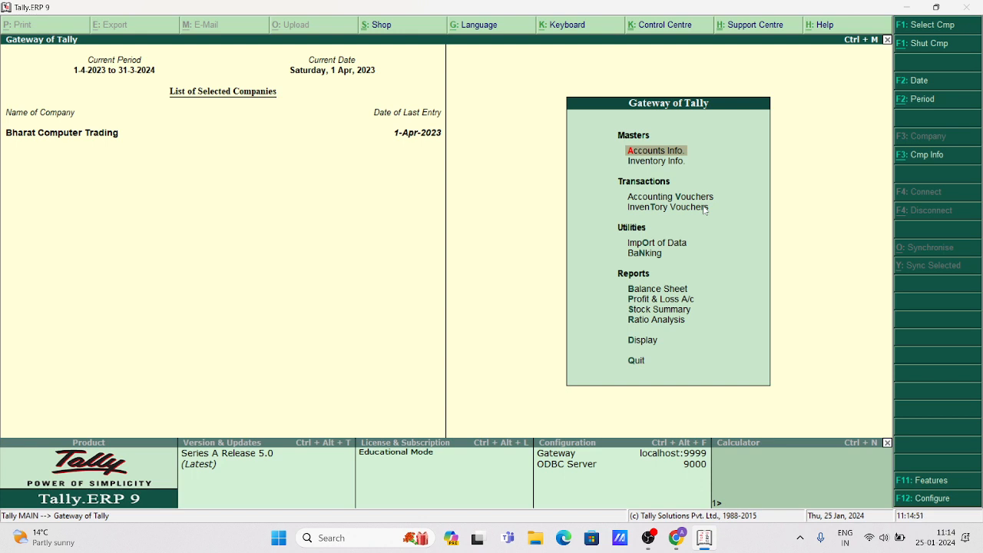
{"action": "key", "text": "Down"}
{"action": "key", "text": "Down"}
{"action": "key", "text": "Return"}
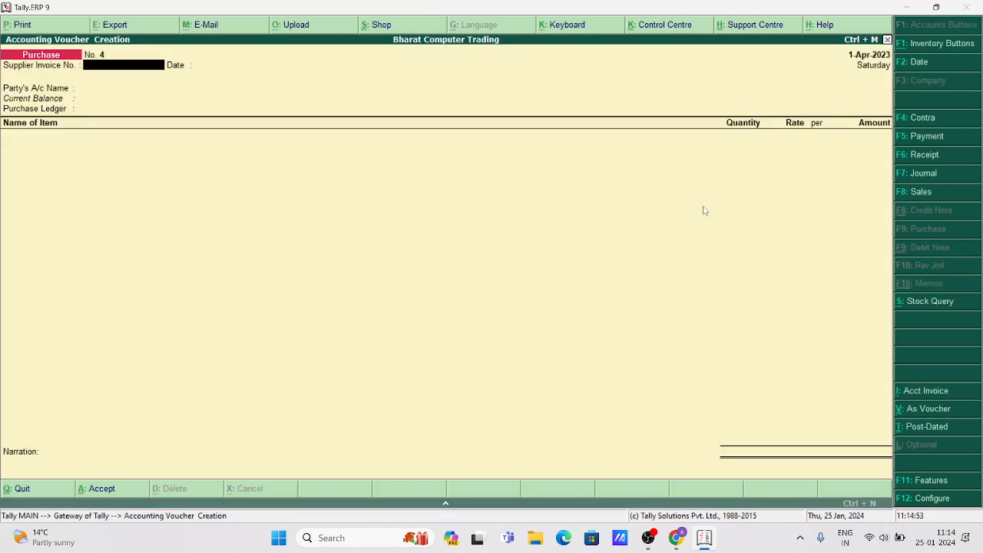
{"action": "key", "text": "F8"}
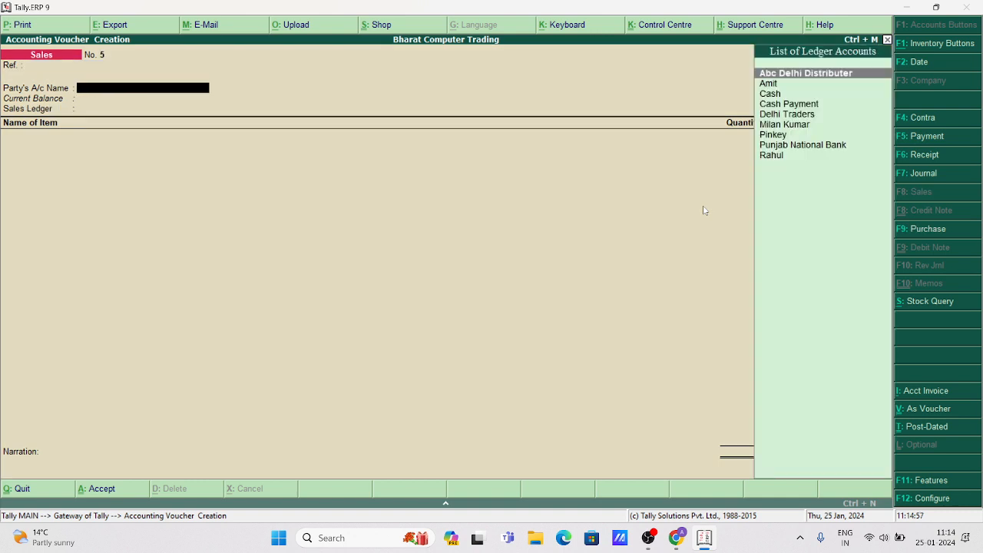
{"action": "key", "text": "Down"}
{"action": "key", "text": "Return"}
{"action": "key", "text": "ctrl+a"}
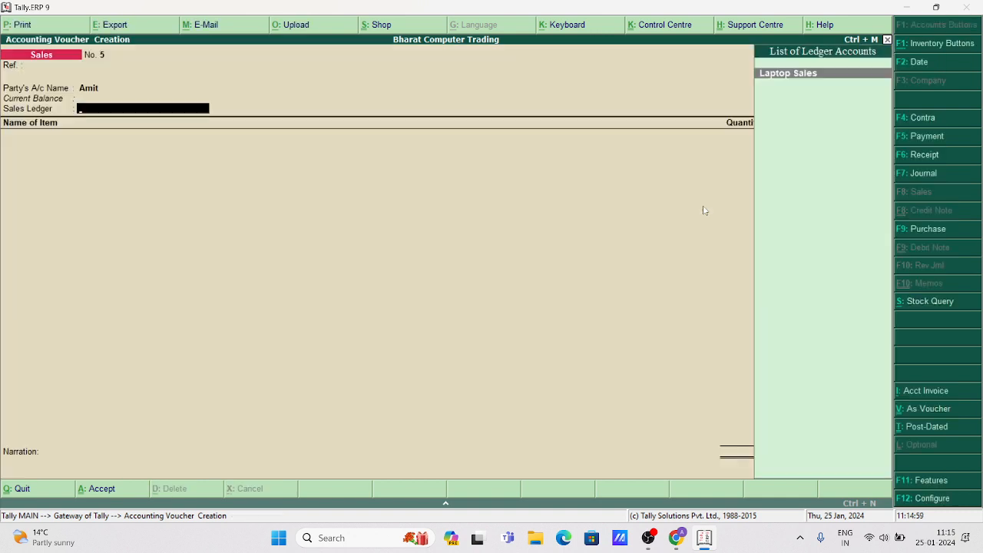
{"action": "key", "text": "Return"}
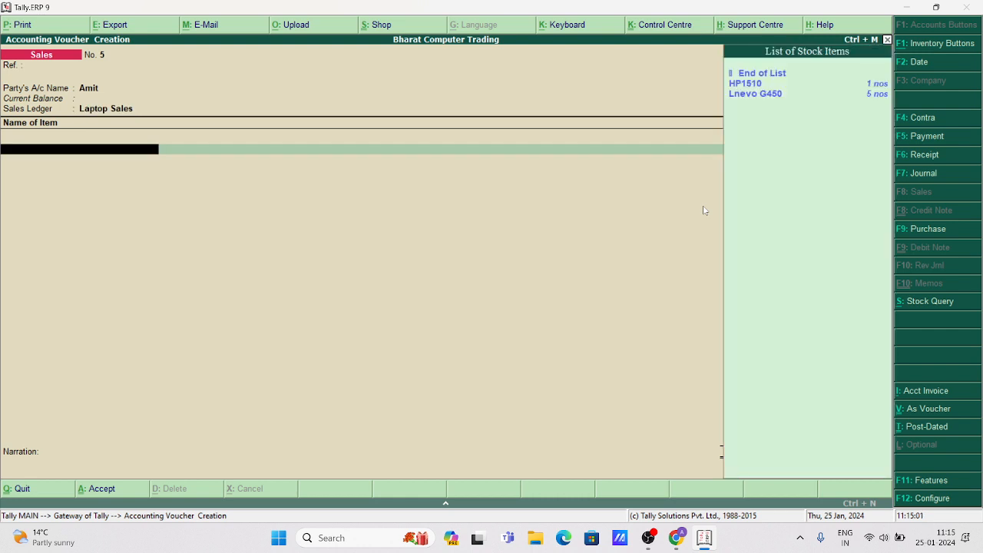
Add 2 nos Lnevo G450 at 35,000 from Main Location, totalling 70,000.
{"action": "key", "text": "Down"}
{"action": "key", "text": "Down"}
{"action": "key", "text": "Return"}
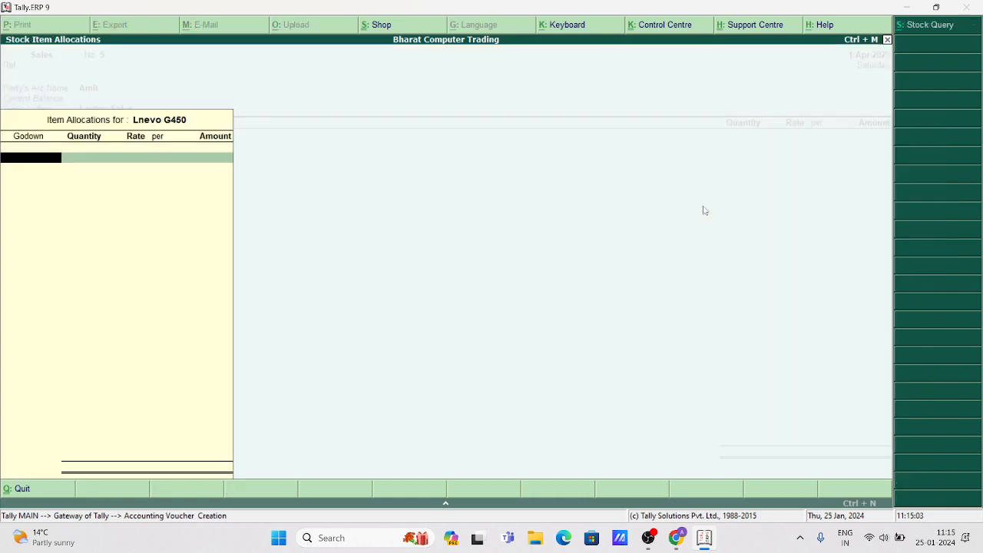
{"action": "key", "text": "Return"}
{"action": "type", "text": "2"}
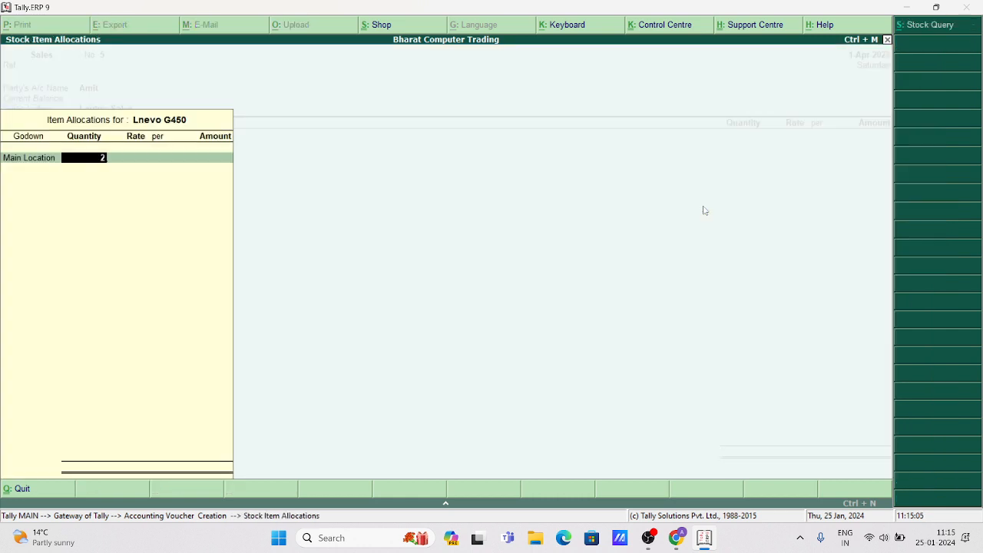
{"action": "key", "text": "Return"}
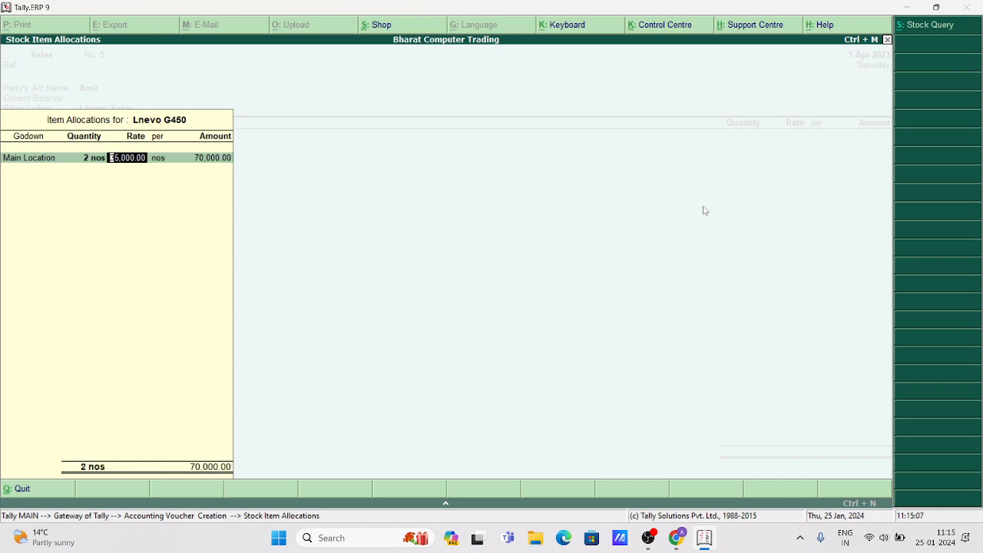
{"action": "key", "text": "Return"}
{"action": "key", "text": "Return"}
{"action": "key", "text": "Return"}
{"action": "key", "text": "Return"}
{"action": "key", "text": "Return"}
{"action": "key", "text": "Return"}
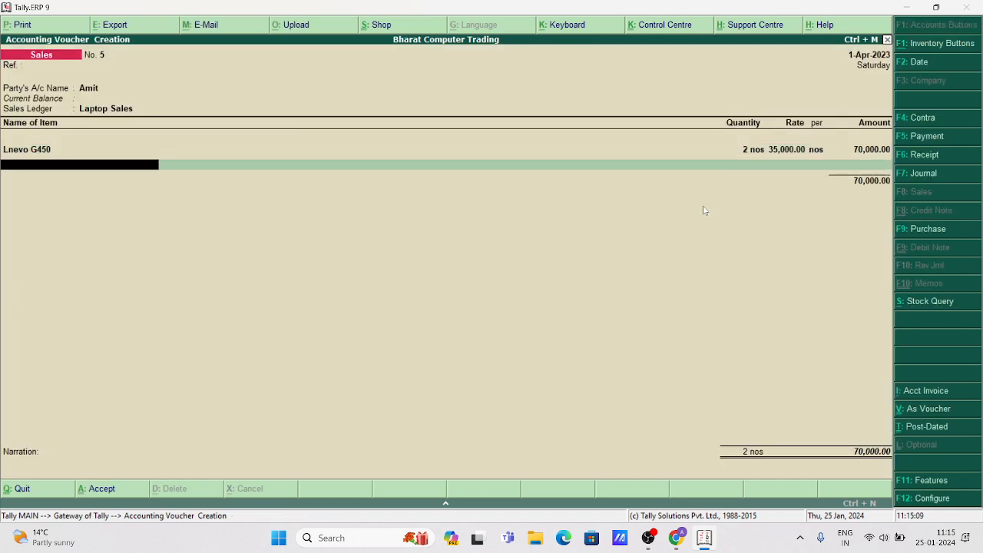
{"action": "key", "text": "Return"}
Save Sales voucher No. 5, then set the customer and Laptop Sales on voucher No. 6.
{"action": "key", "text": "Return"}
{"action": "key", "text": "Return"}
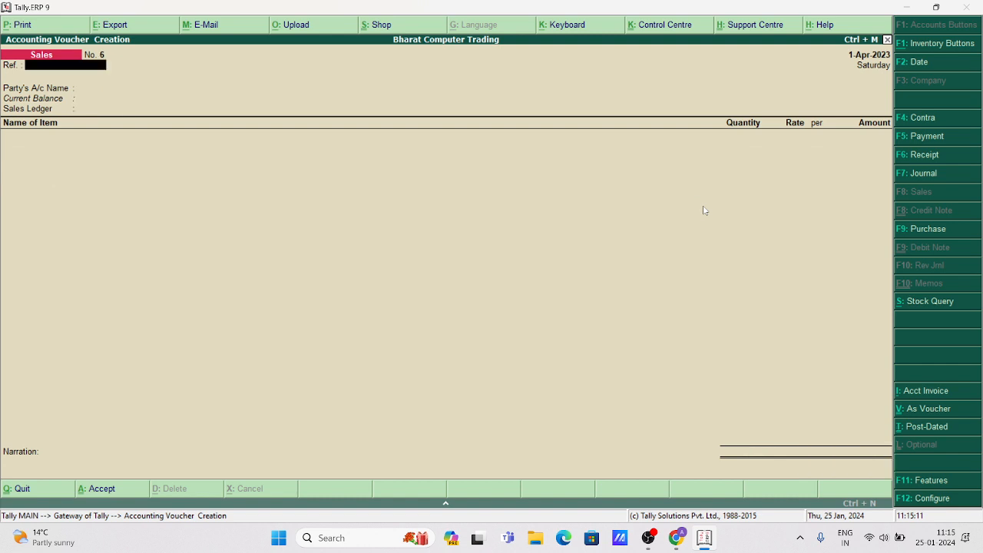
{"action": "key", "text": "Return"}
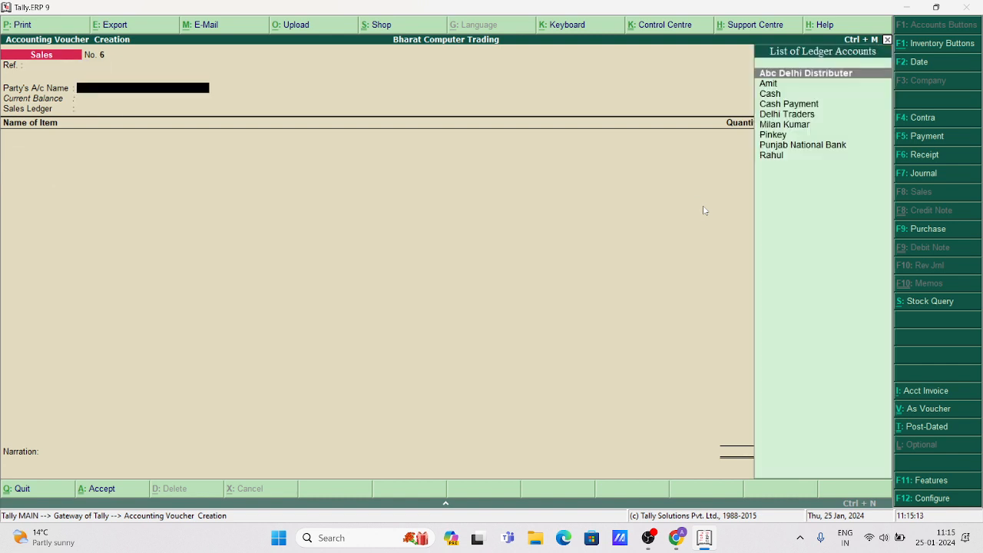
{"action": "key", "text": "Down"}
{"action": "key", "text": "Down"}
{"action": "key", "text": "Down"}
{"action": "key", "text": "Down"}
{"action": "key", "text": "Down"}
{"action": "key", "text": "Down"}
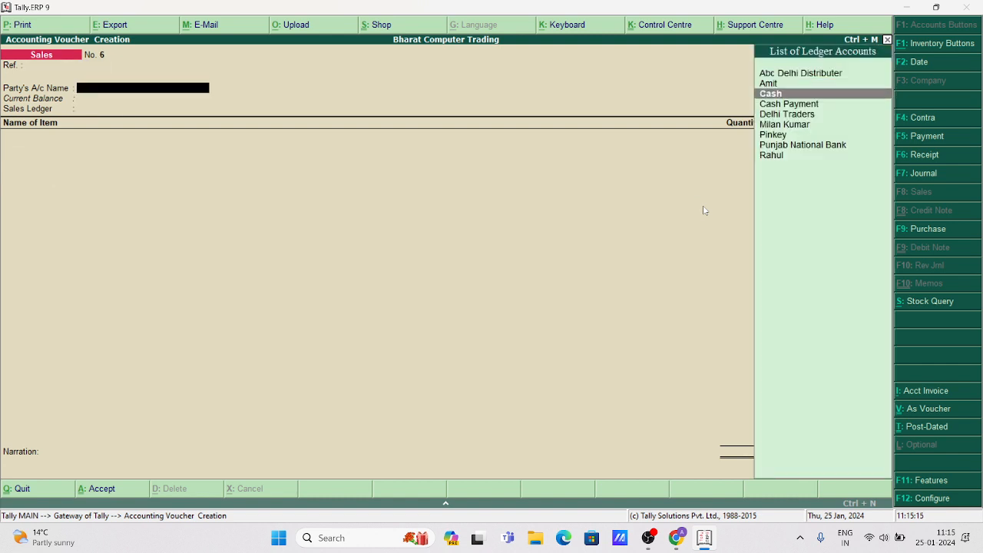
{"action": "key", "text": "Return"}
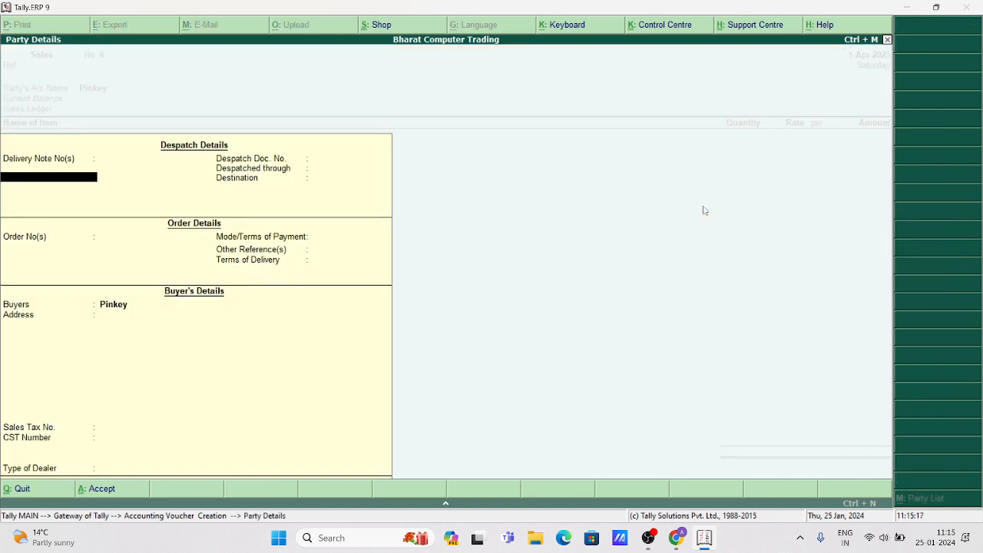
{"action": "key", "text": "Return"}
{"action": "key", "text": "ctrl+a"}
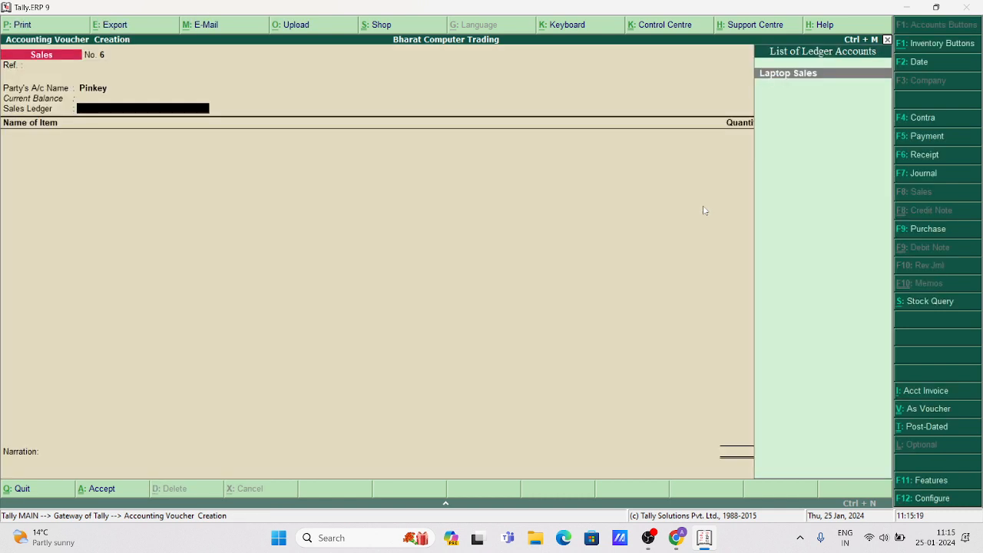
{"action": "key", "text": "Return"}
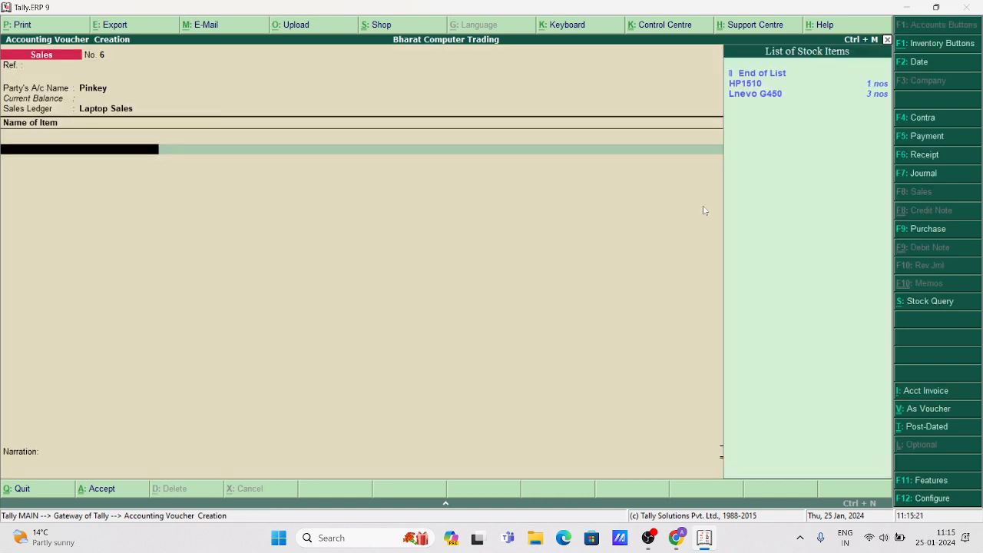
Add 1 HP1510 at 42,000 from Main Location.
{"action": "key", "text": "Down"}
{"action": "key", "text": "Return"}
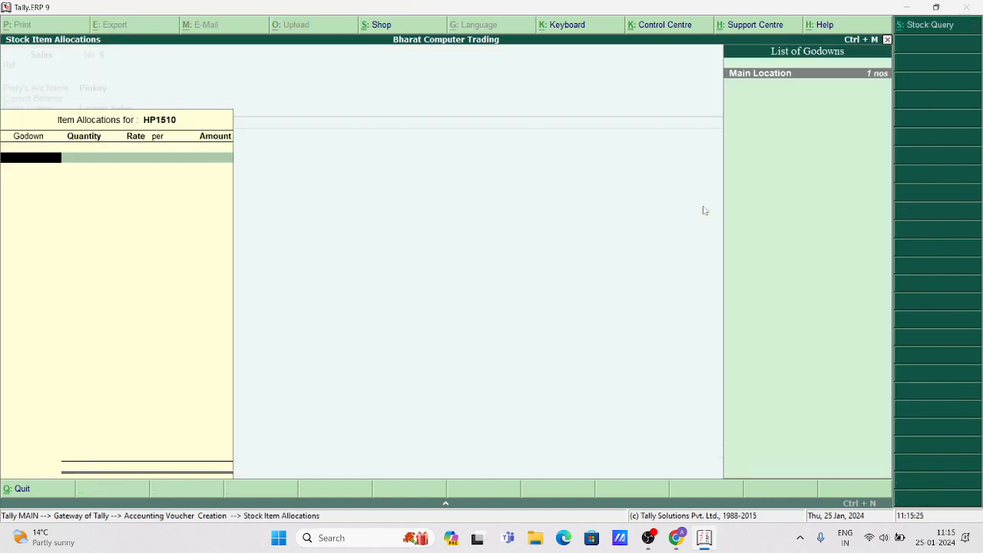
{"action": "key", "text": "Return"}
{"action": "type", "text": "1"}
{"action": "key", "text": "Return"}
{"action": "key", "text": "Return"}
{"action": "key", "text": "Return"}
{"action": "key", "text": "Return"}
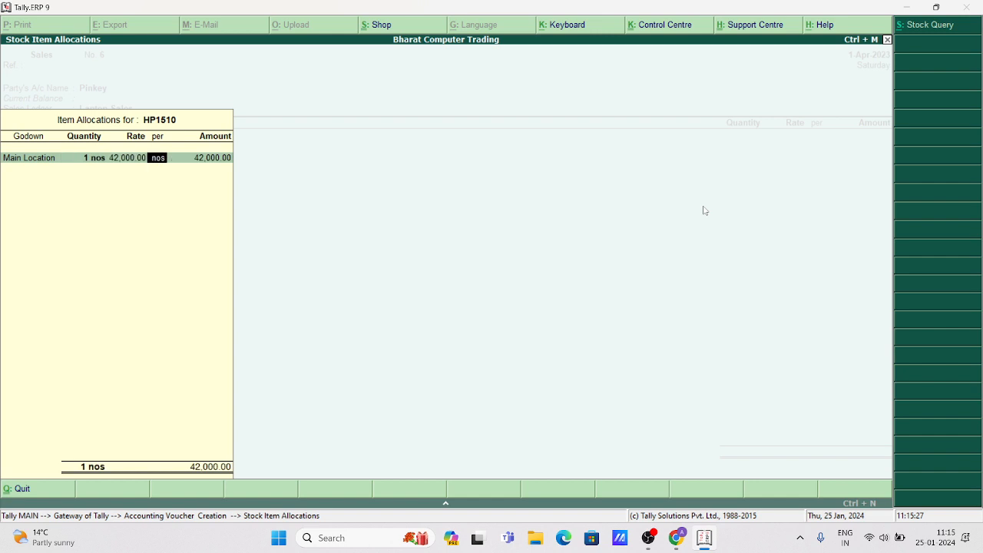
{"action": "key", "text": "Return"}
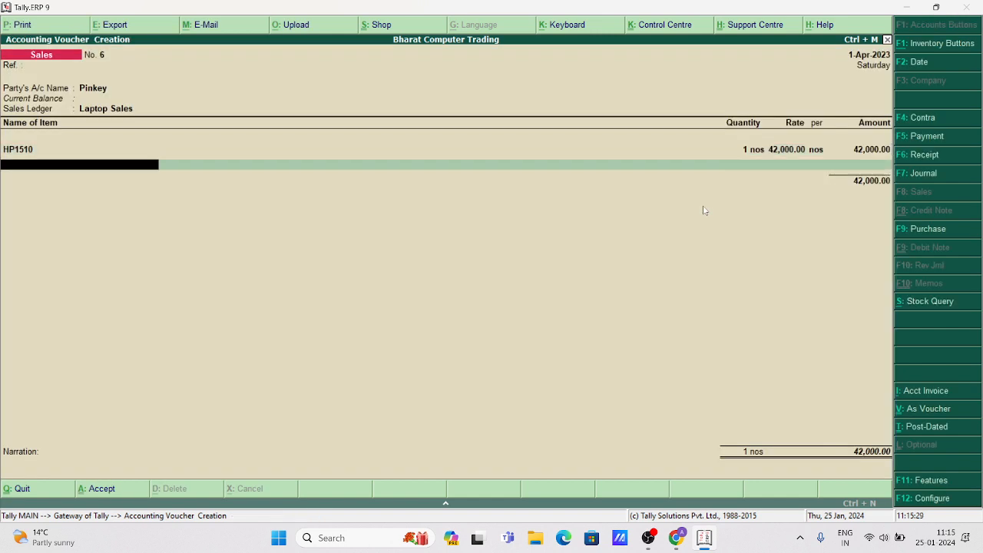
Add 1 Lnevo G450 at 35,000, bringing the voucher total to 77,000.
{"action": "key", "text": "Down"}
{"action": "key", "text": "Down"}
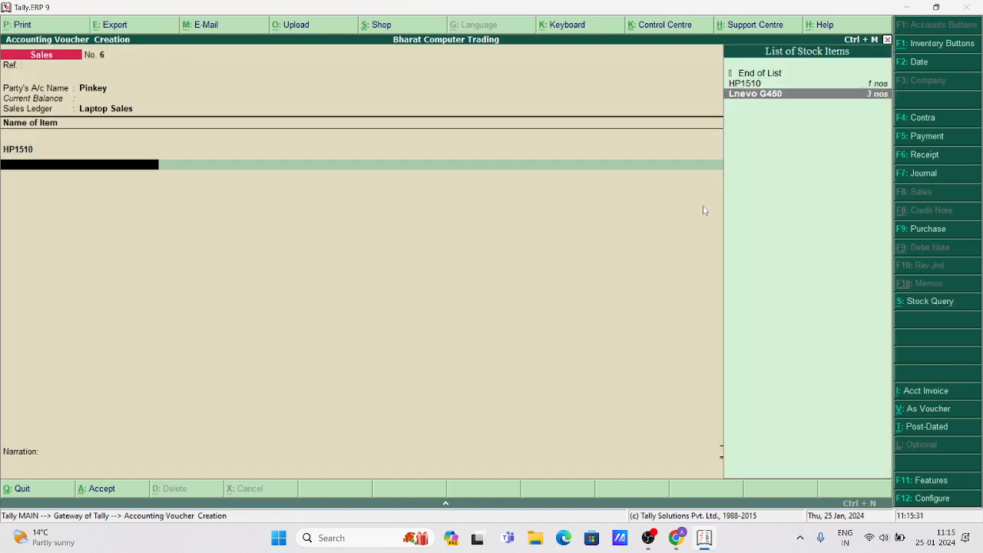
{"action": "key", "text": "Return"}
{"action": "key", "text": "Return"}
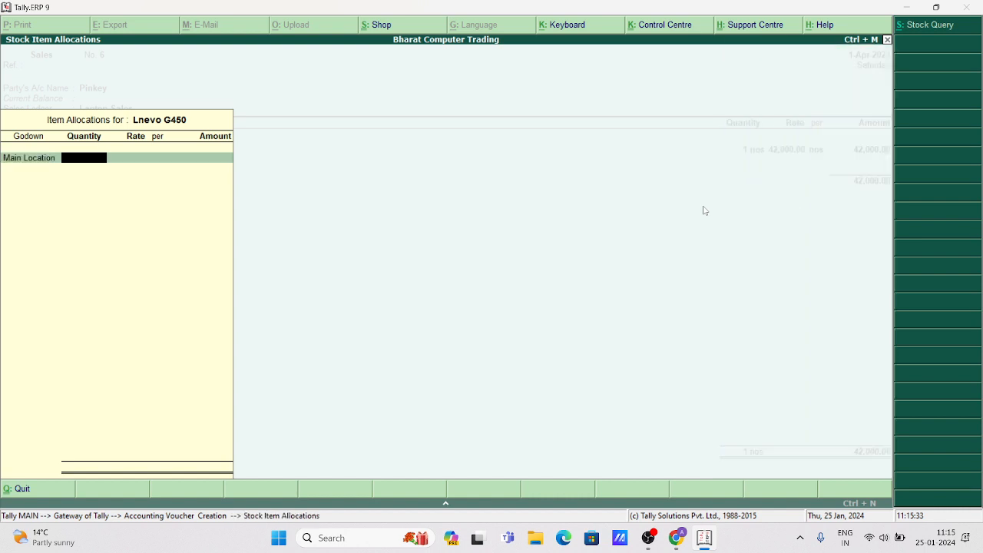
{"action": "type", "text": "1"}
{"action": "key", "text": "Return"}
{"action": "key", "text": "Return"}
{"action": "key", "text": "Return"}
{"action": "key", "text": "Return"}
{"action": "key", "text": "Return"}
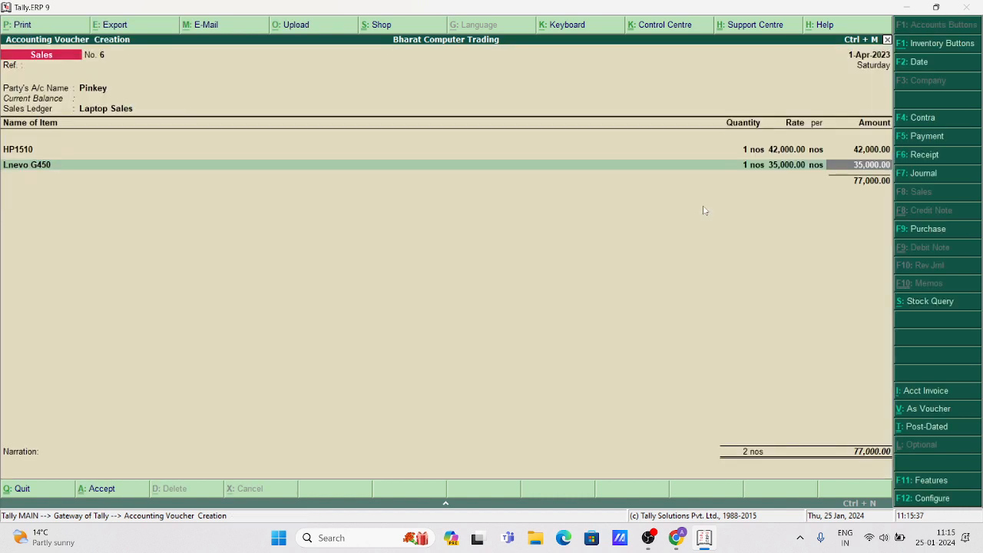
{"action": "key", "text": "Return"}
{"action": "key", "text": "Return"}
Save Sales voucher No. 6, then set the customer and Laptop Sales on voucher No. 7.
{"action": "key", "text": "Return"}
{"action": "key", "text": "Return"}
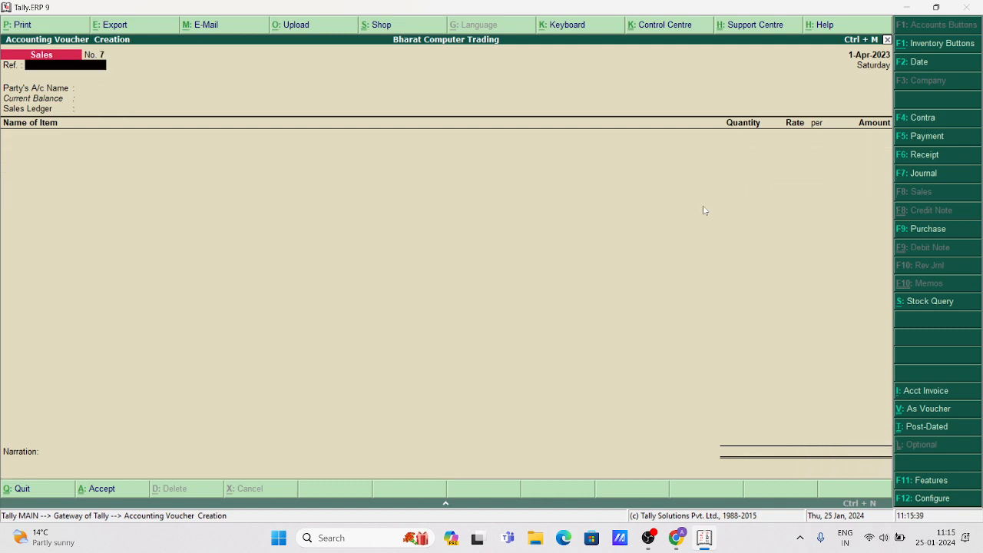
{"action": "key", "text": "Return"}
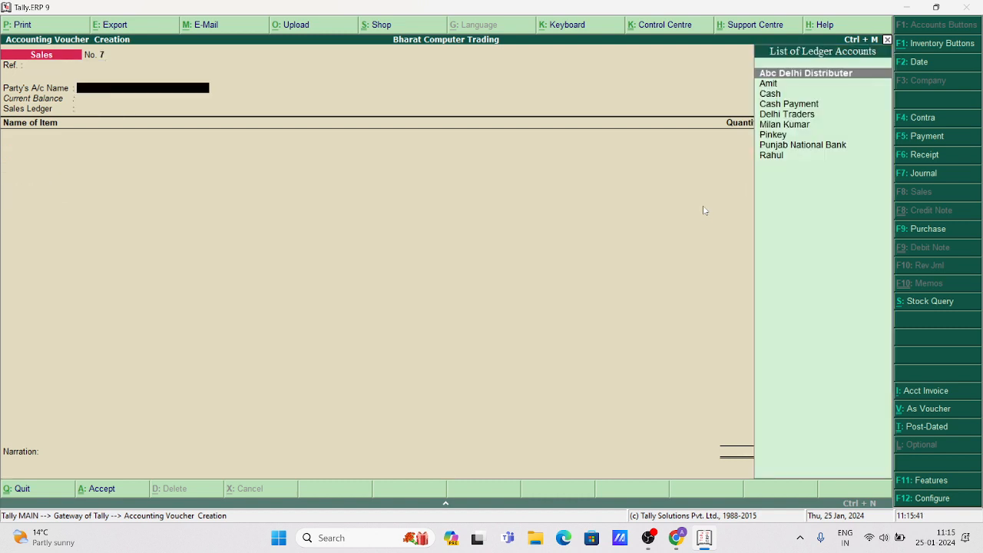
{"action": "key", "text": "Down"}
{"action": "key", "text": "Down"}
{"action": "key", "text": "Down"}
{"action": "key", "text": "Up"}
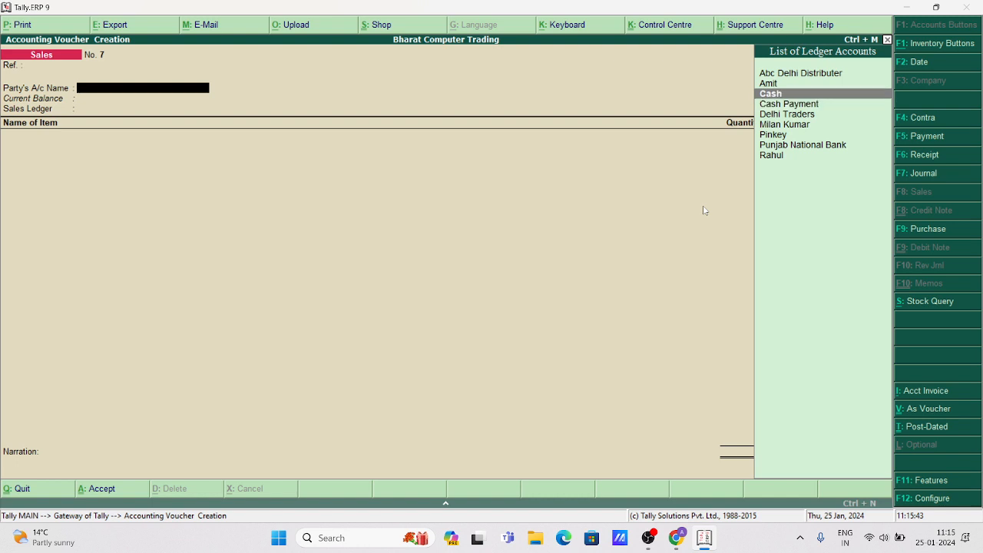
{"action": "key", "text": "Down"}
{"action": "key", "text": "Down"}
{"action": "key", "text": "Down"}
{"action": "key", "text": "Return"}
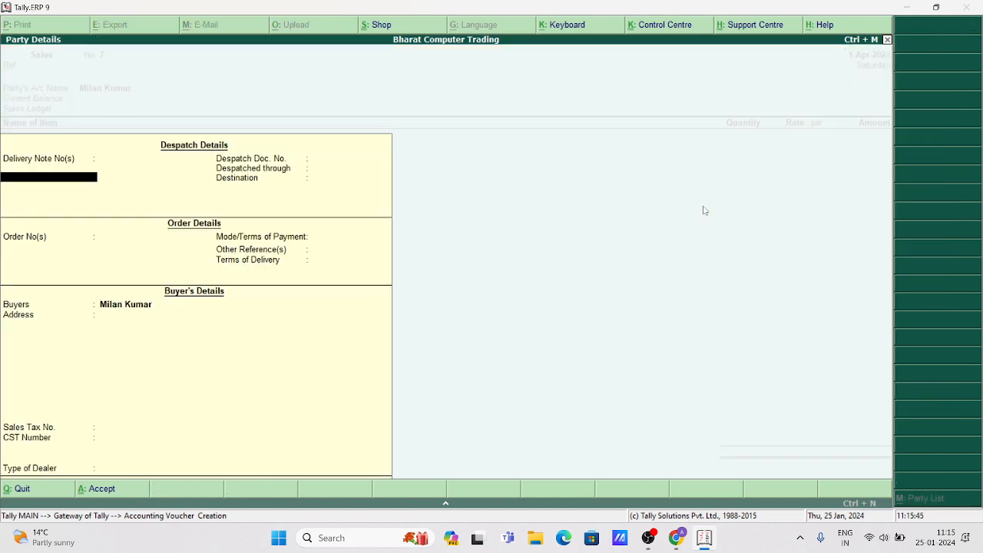
{"action": "key", "text": "ctrl+a"}
{"action": "key", "text": "Return"}
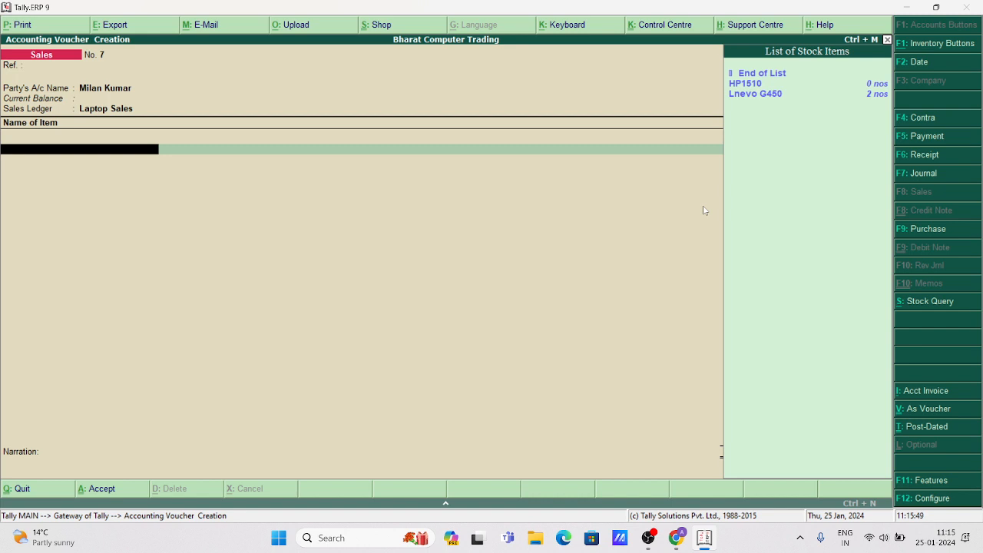
Sell 2 Lnevo G450 at 35,000 (70,000) from Main Location, save, and exit to Gateway.
{"action": "key", "text": "Down"}
{"action": "key", "text": "Down"}
{"action": "key", "text": "Up"}
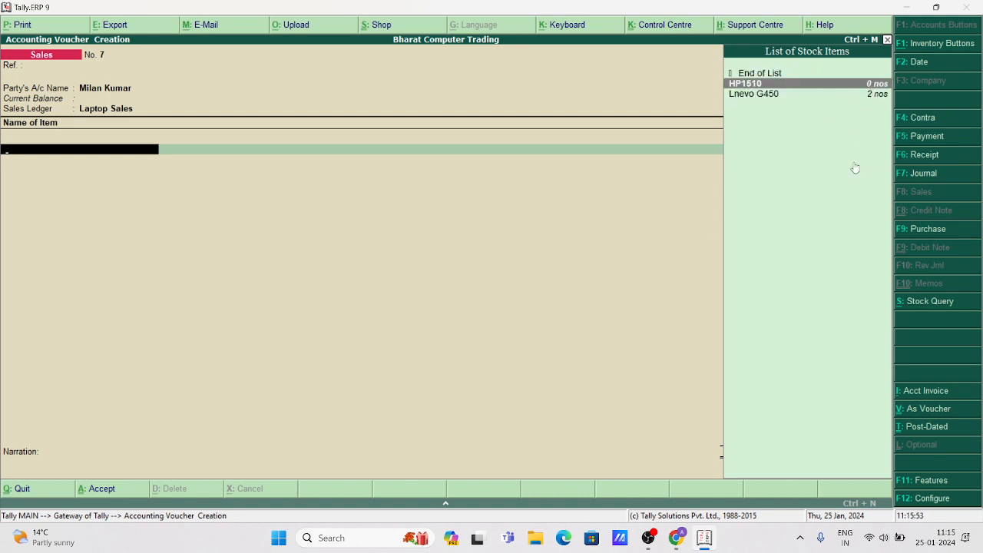
{"action": "key", "text": "Down"}
{"action": "key", "text": "Return"}
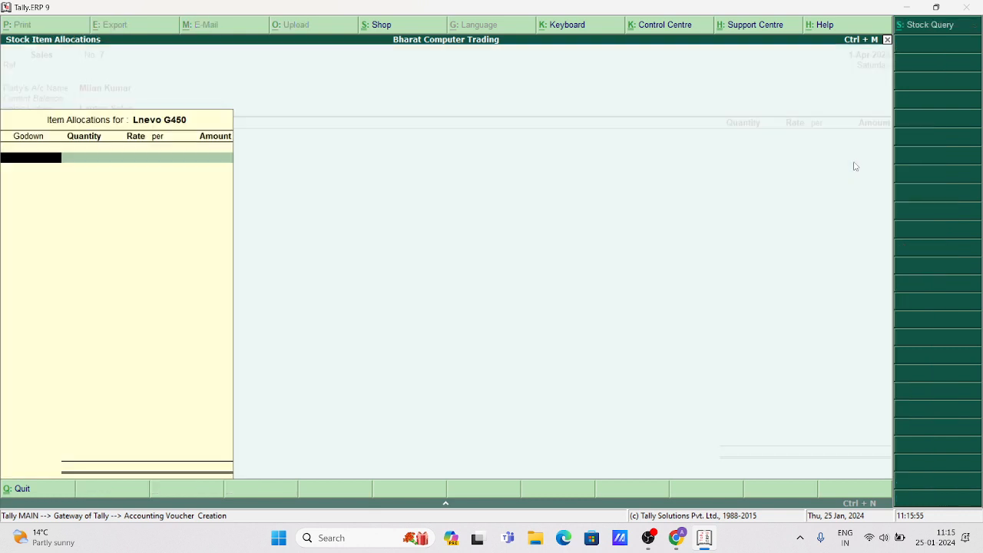
{"action": "key", "text": "Return"}
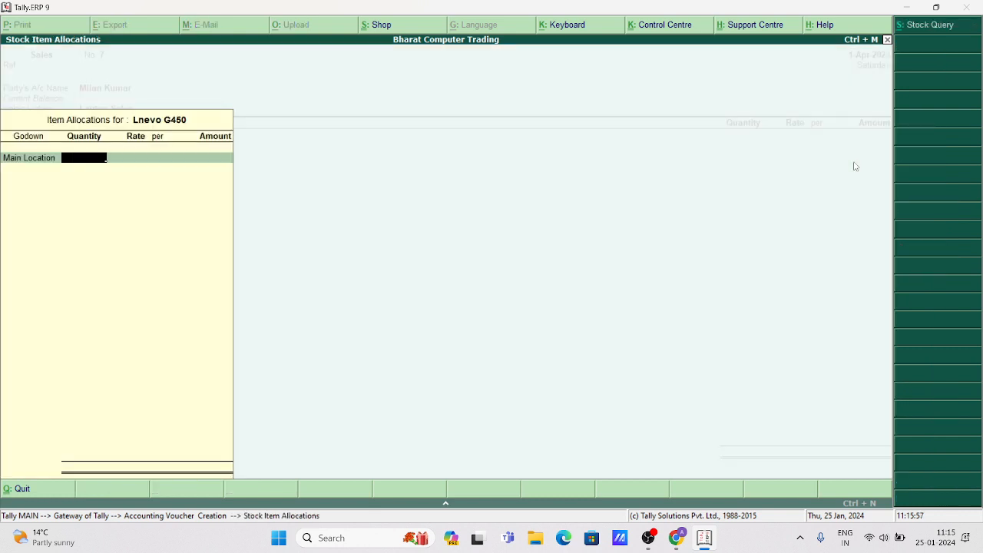
{"action": "type", "text": "2"}
{"action": "key", "text": "Return"}
{"action": "key", "text": "Return"}
{"action": "key", "text": "Return"}
{"action": "key", "text": "Return"}
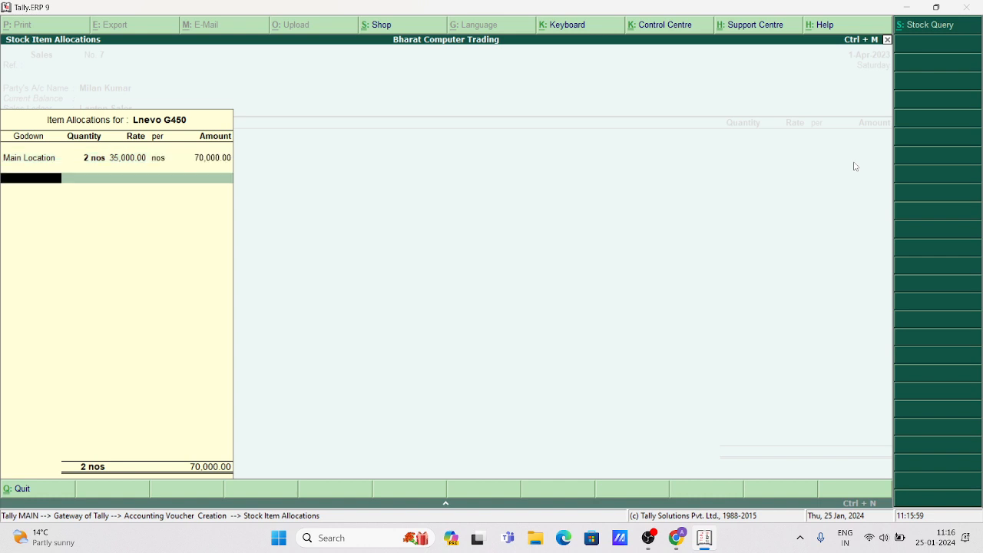
{"action": "key", "text": "Return"}
{"action": "key", "text": "Return"}
{"action": "key", "text": "Return"}
{"action": "key", "text": "Return"}
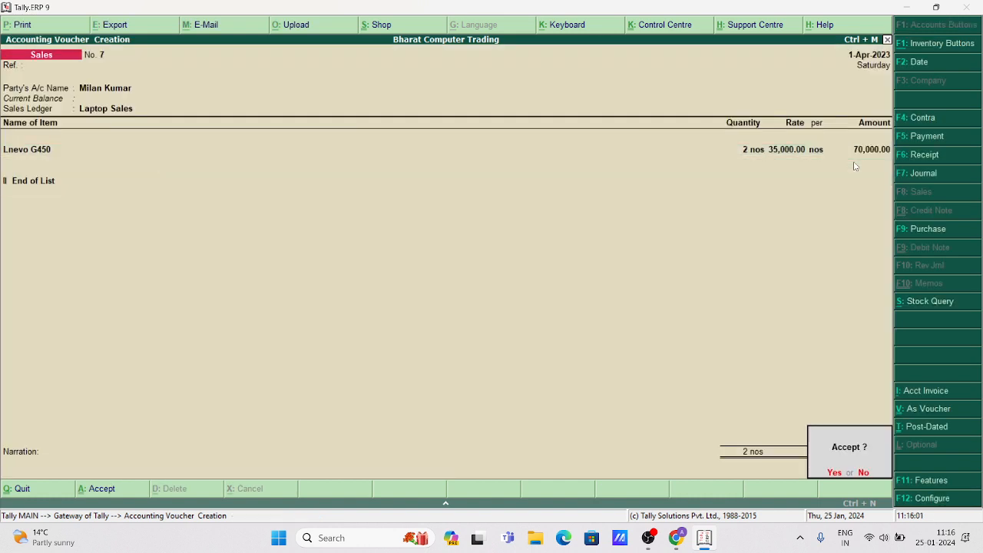
{"action": "key", "text": "Return"}
{"action": "key", "text": "Escape"}
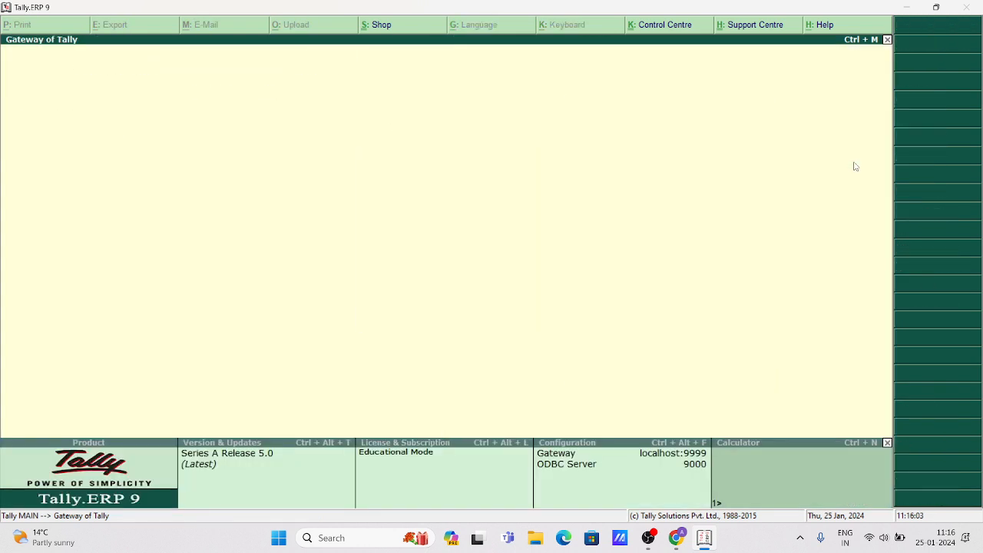
{"action": "key", "text": "Down"}
{"action": "key", "text": "Down"}
{"action": "key", "text": "Down"}
{"action": "key", "text": "Down"}
{"action": "key", "text": "Down"}
{"action": "key", "text": "Down"}
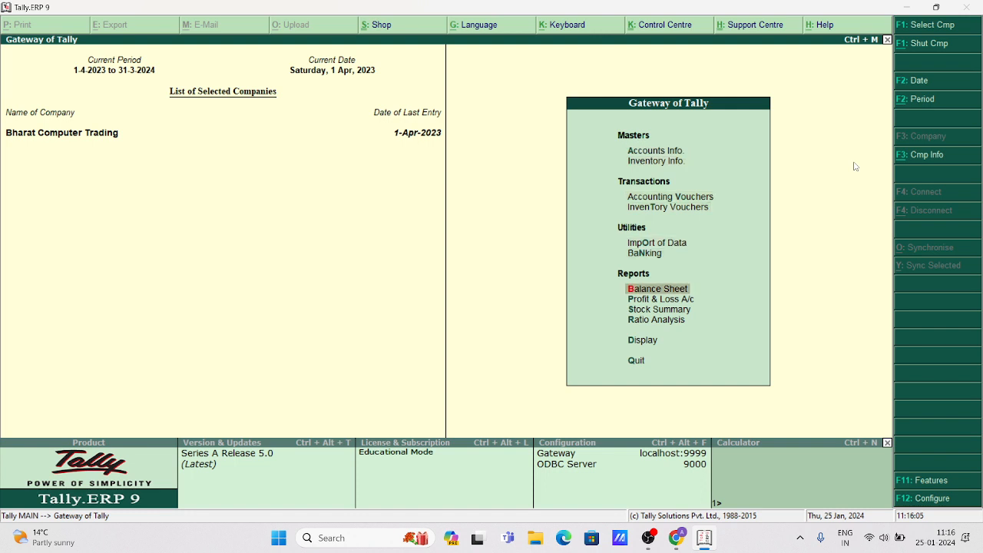
{"action": "key", "text": "Down"}
{"action": "key", "text": "Down"}
{"action": "key", "text": "Down"}
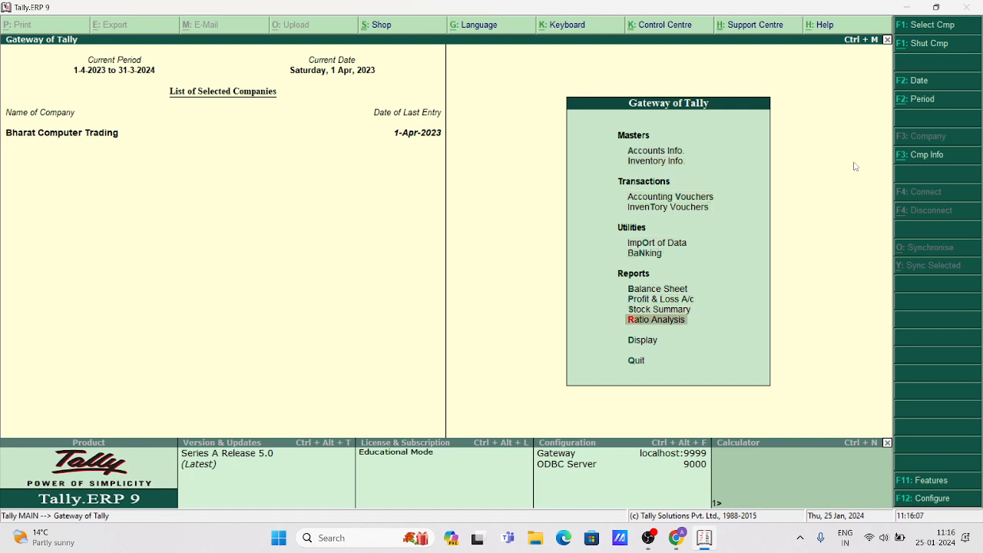
{"action": "key", "text": "Up"}
{"action": "key", "text": "Return"}
{"action": "key", "text": "Escape"}
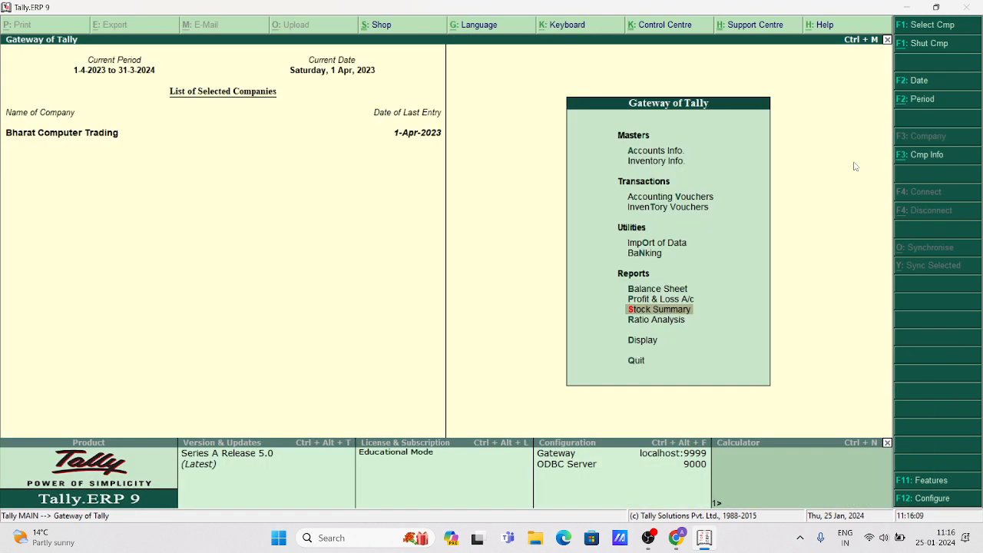
{"action": "key", "text": "Up"}
{"action": "key", "text": "Return"}
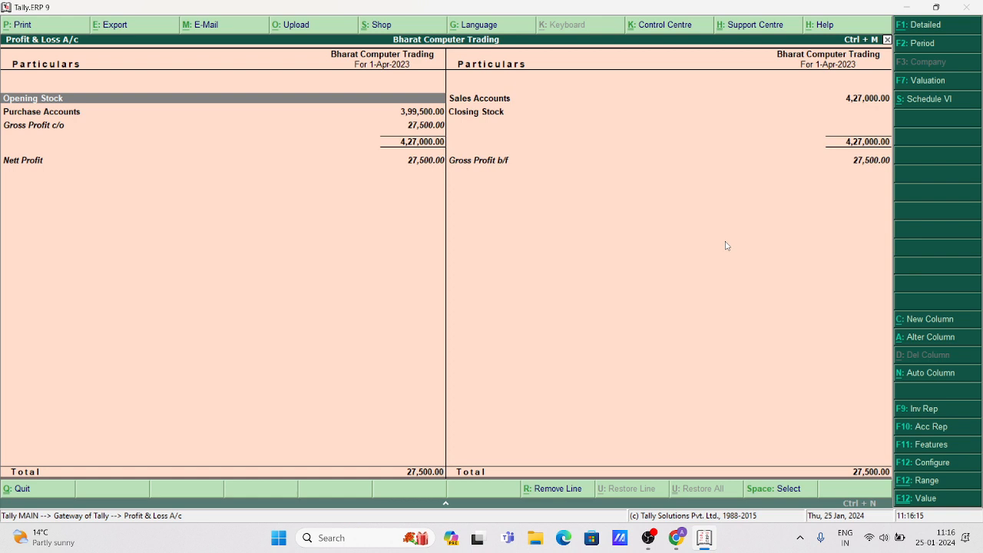
{"action": "key", "text": "Escape"}
{"action": "key", "text": "Up"}
{"action": "key", "text": "Up"}
{"action": "key", "text": "Up"}
{"action": "key", "text": "Up"}
{"action": "key", "text": "Up"}
{"action": "key", "text": "Up"}
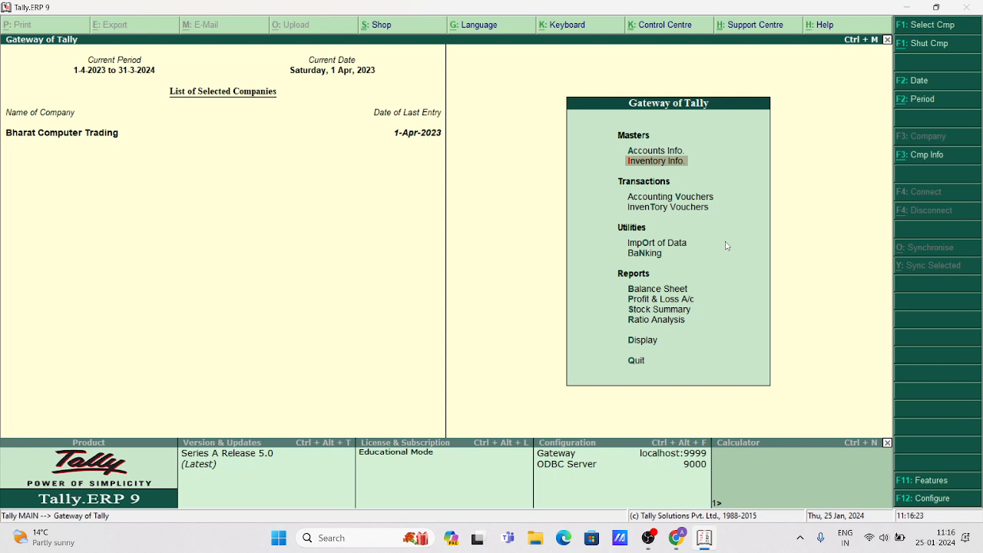
{"action": "key", "text": "Down"}
{"action": "key", "text": "Down"}
{"action": "key", "text": "Down"}
{"action": "key", "text": "Down"}
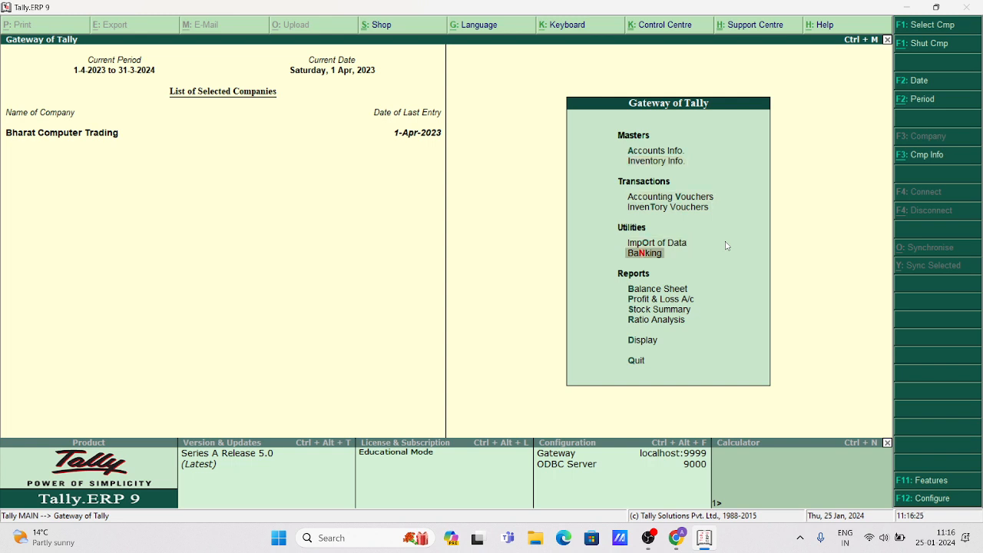
{"action": "key", "text": "Down"}
{"action": "key", "text": "Down"}
{"action": "key", "text": "Down"}
{"action": "key", "text": "Down"}
{"action": "key", "text": "Down"}
{"action": "key", "text": "Down"}
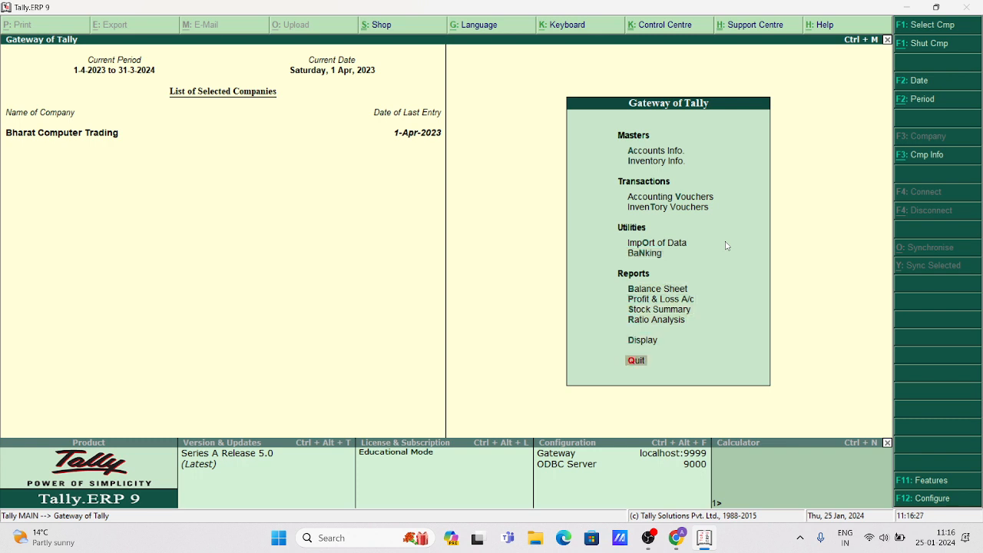
{"action": "key", "text": "Up"}
{"action": "key", "text": "Return"}
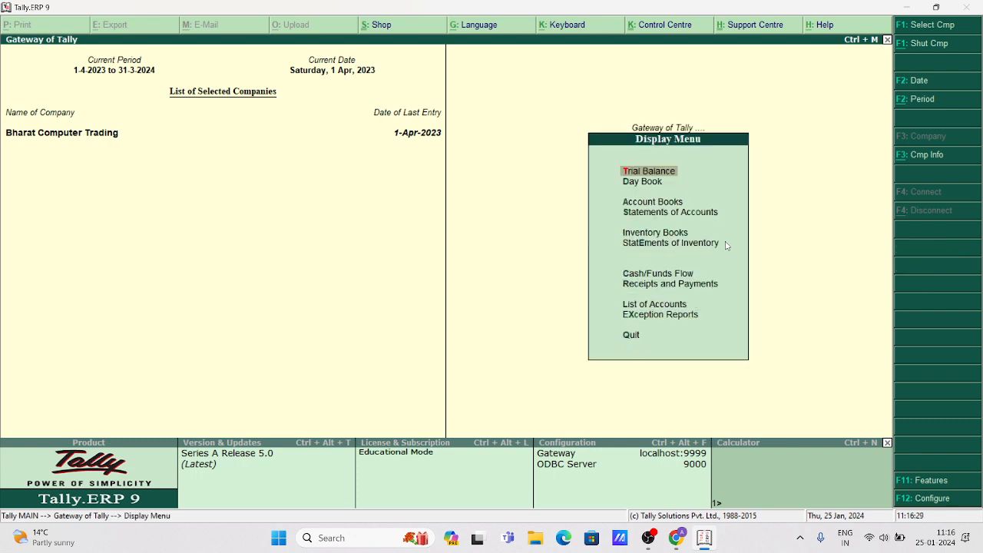
{"action": "key", "text": "Down"}
{"action": "key", "text": "Down"}
{"action": "key", "text": "Return"}
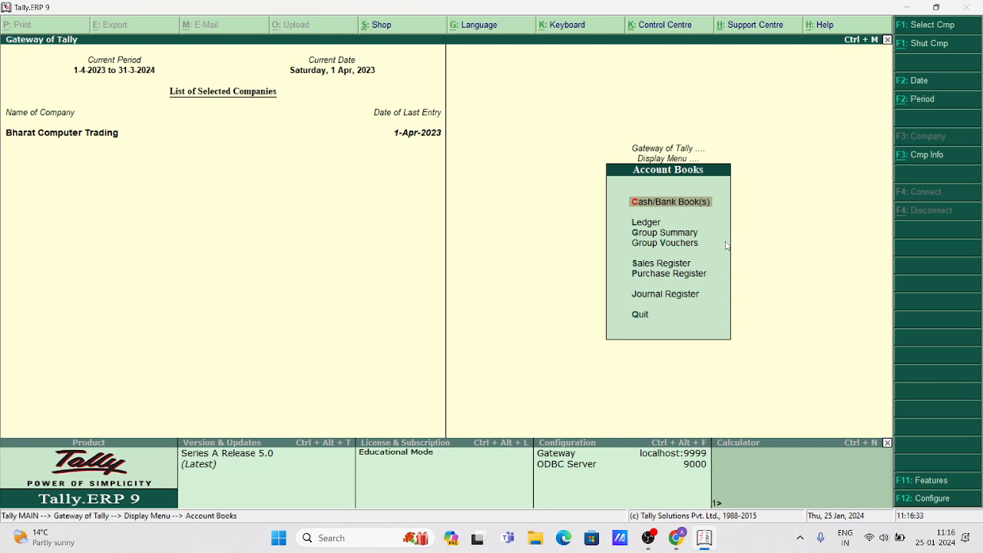
{"action": "key", "text": "Return"}
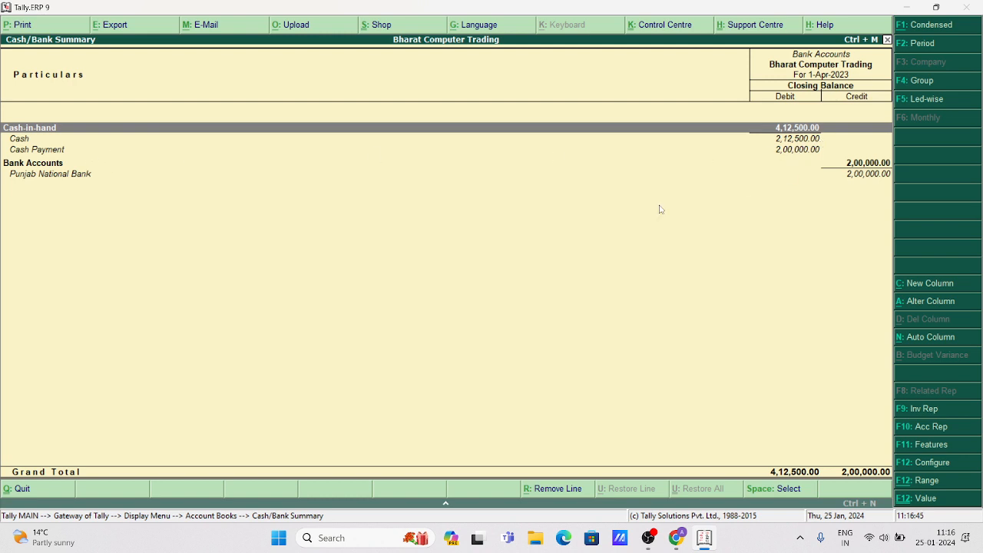
{"action": "key", "text": "Escape"}
{"action": "key", "text": "Escape"}
{"action": "key", "text": "Escape"}
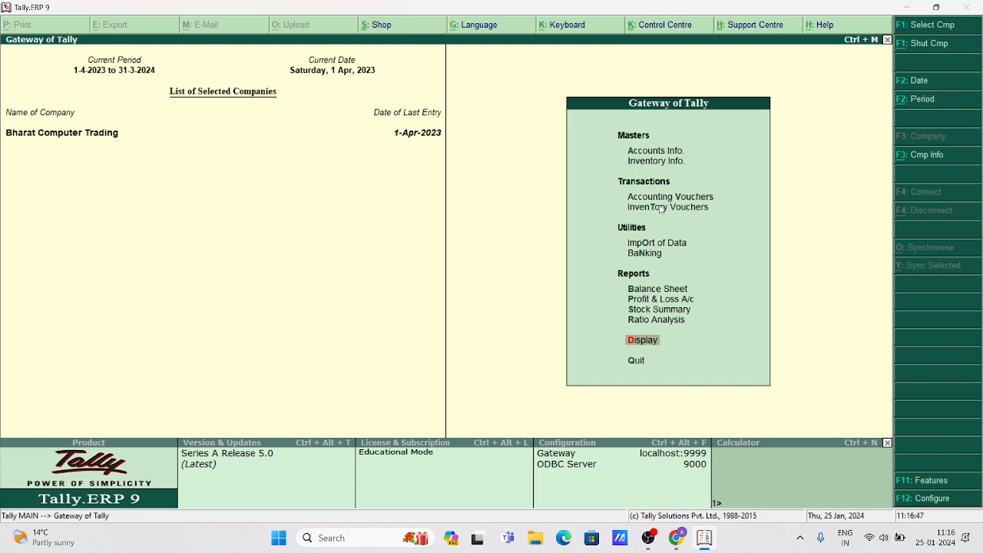
{"action": "key", "text": "Up"}
{"action": "key", "text": "Up"}
{"action": "key", "text": "Up"}
{"action": "key", "text": "Up"}
{"action": "key", "text": "Up"}
{"action": "key", "text": "Up"}
{"action": "key", "text": "Up"}
{"action": "key", "text": "Up"}
Record a Payment voucher paying Abc Delhi Distributer 1,62,500 from Cash.
{"action": "key", "text": "Down"}
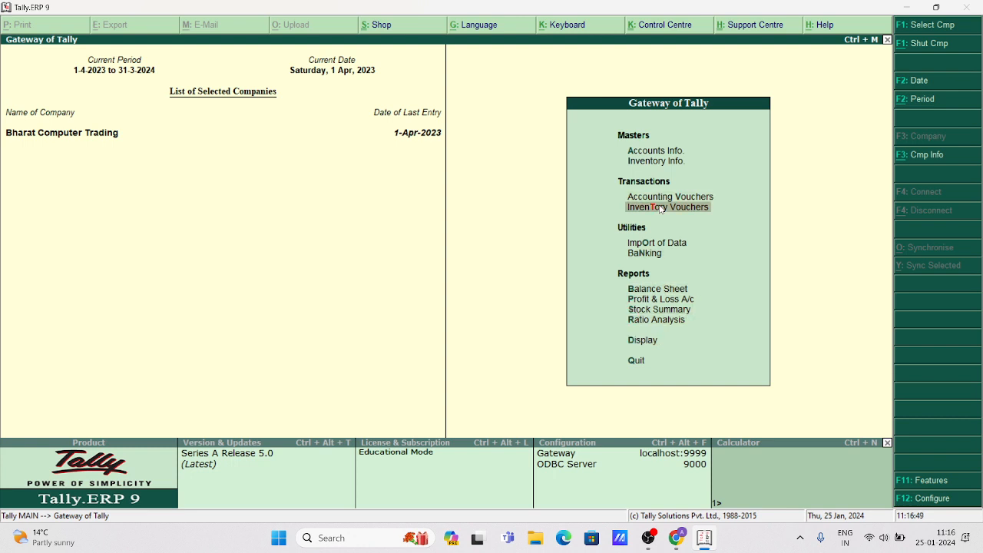
{"action": "key", "text": "Up"}
{"action": "key", "text": "Return"}
{"action": "key", "text": "F5"}
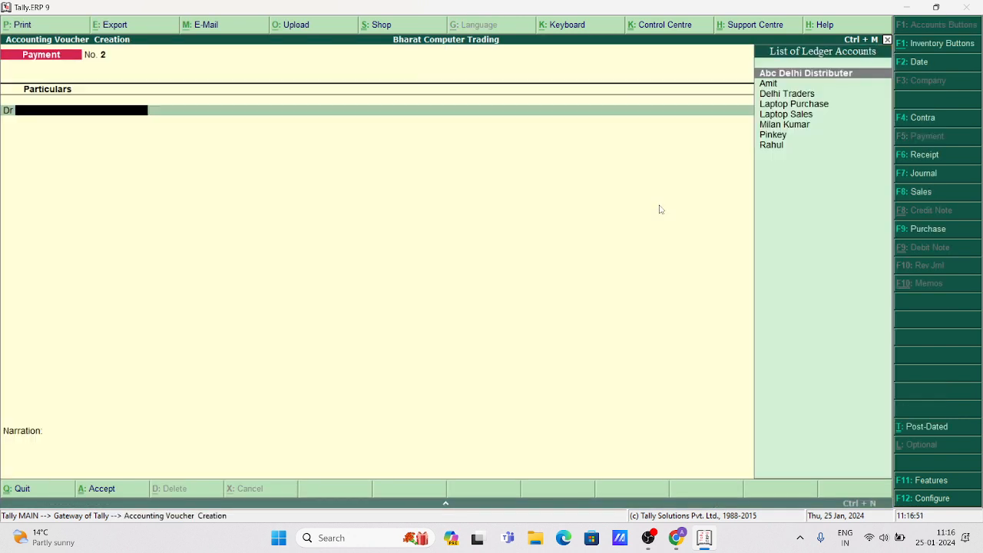
{"action": "key", "text": "Return"}
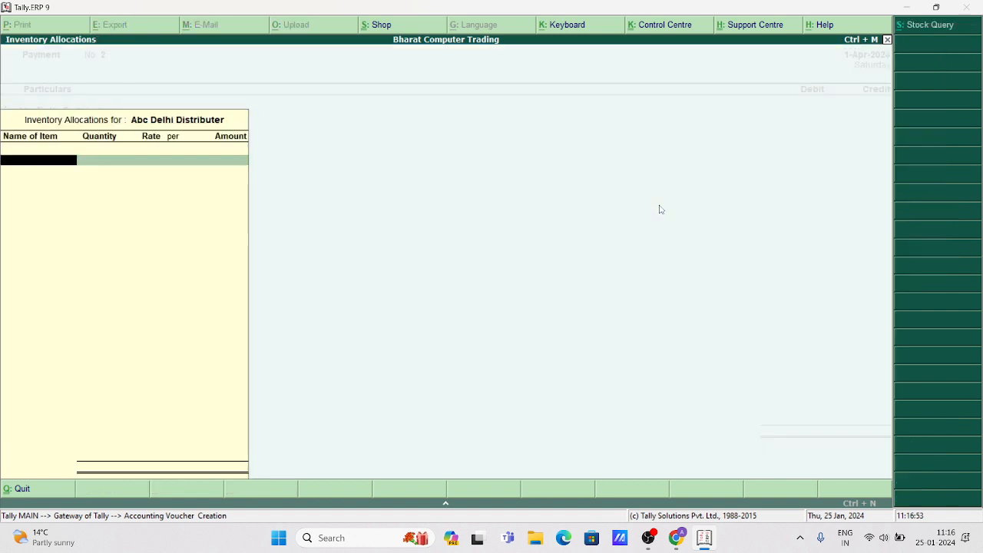
{"action": "key", "text": "Return"}
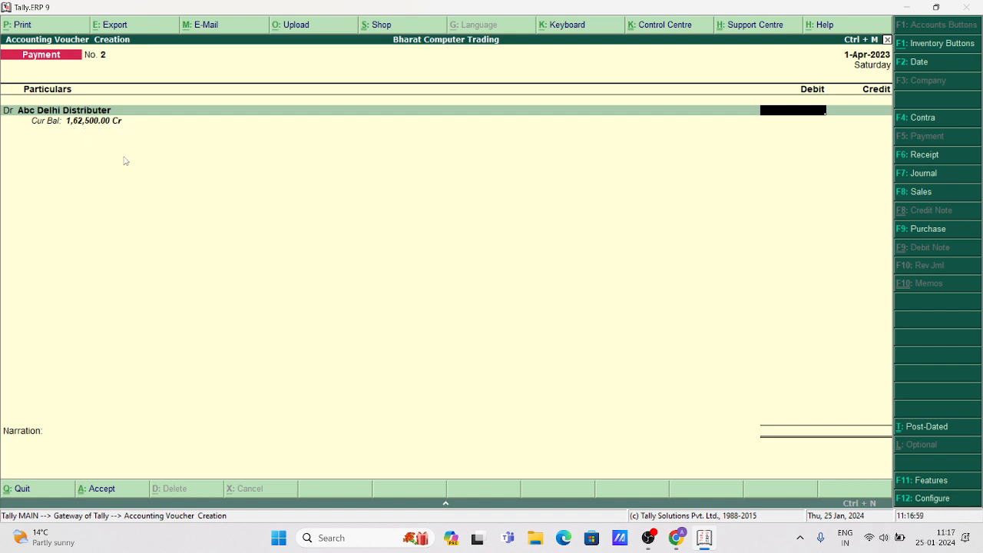
{"action": "type", "text": "162500"}
{"action": "key", "text": "Return"}
{"action": "key", "text": "Return"}
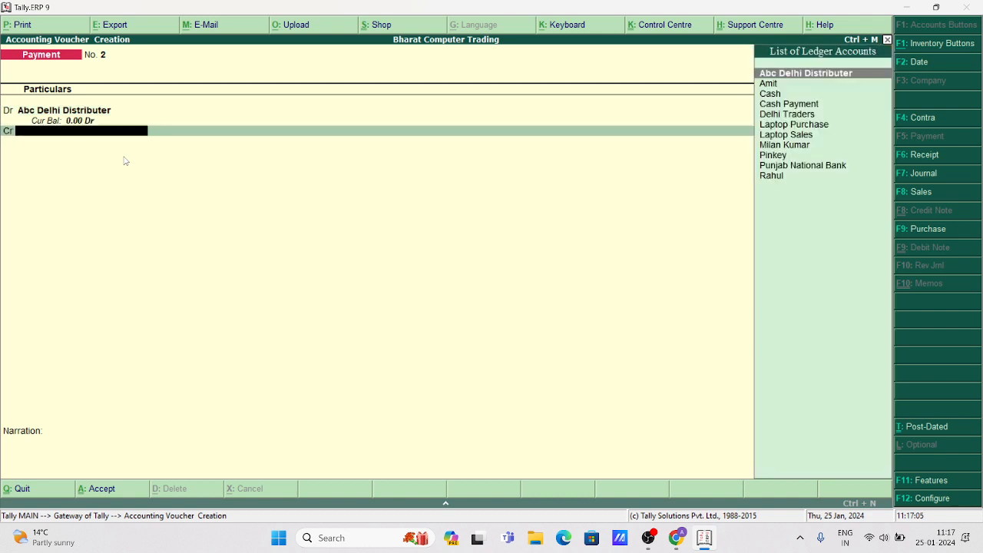
{"action": "key", "text": "Down"}
{"action": "key", "text": "Down"}
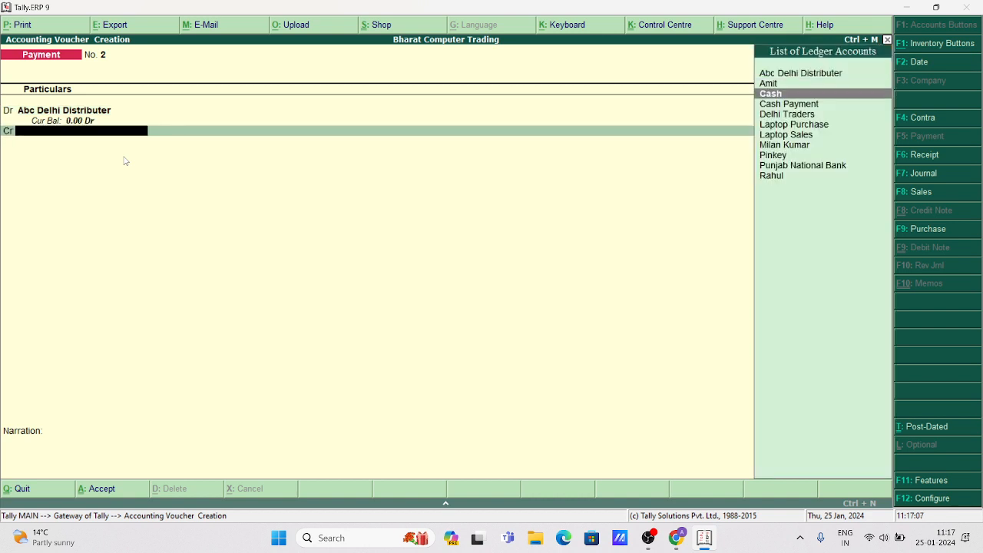
{"action": "key", "text": "Return"}
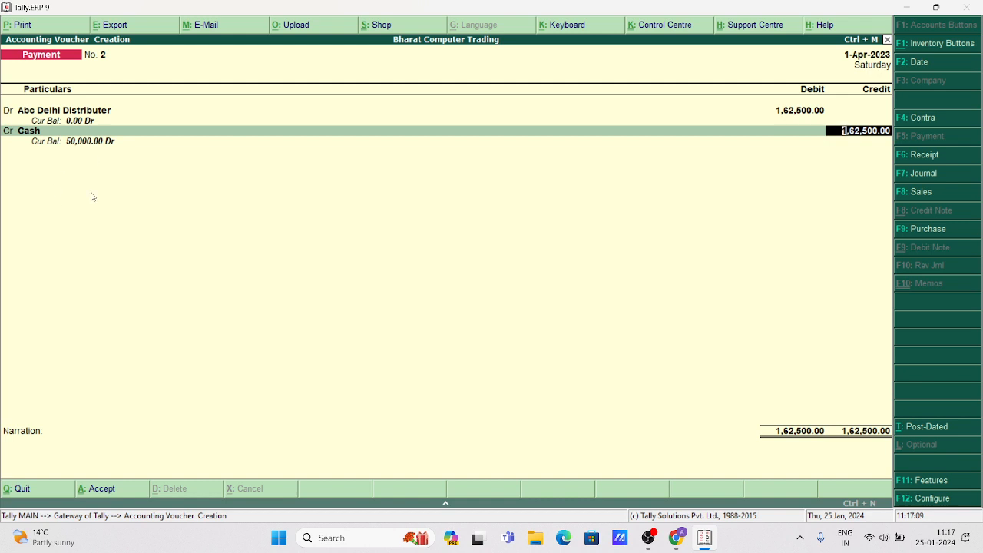
{"action": "key", "text": "Return"}
{"action": "key", "text": "Return"}
{"action": "key", "text": "Return"}
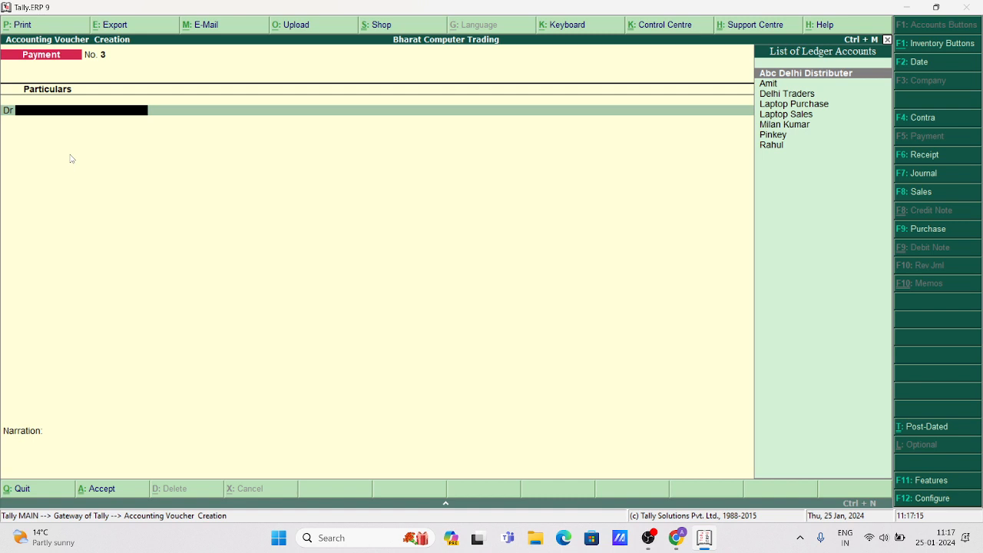
Pay Delhi Traders 39,500 from Cash, save voucher No. 3, and return to Gateway.
{"action": "key", "text": "Down"}
{"action": "key", "text": "Down"}
{"action": "key", "text": "Down"}
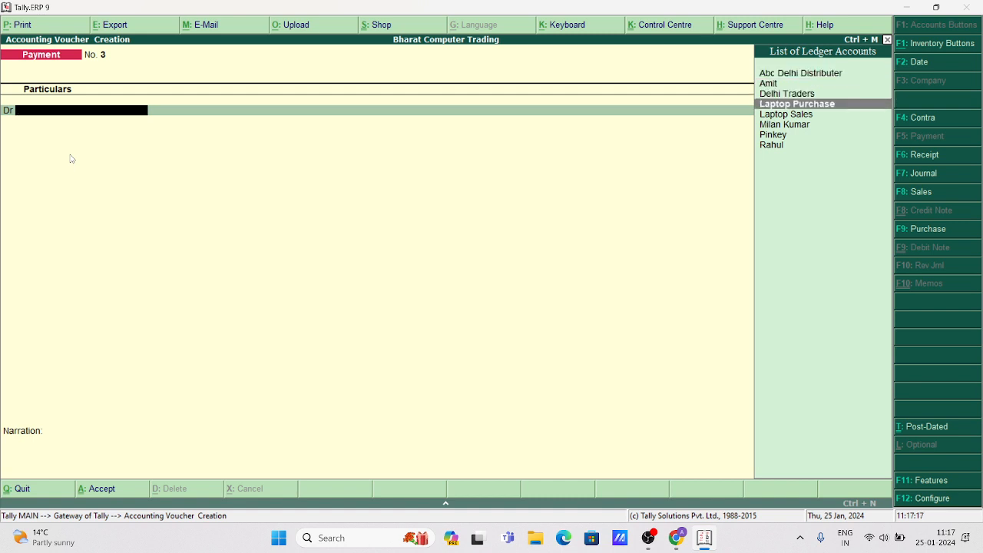
{"action": "key", "text": "Up"}
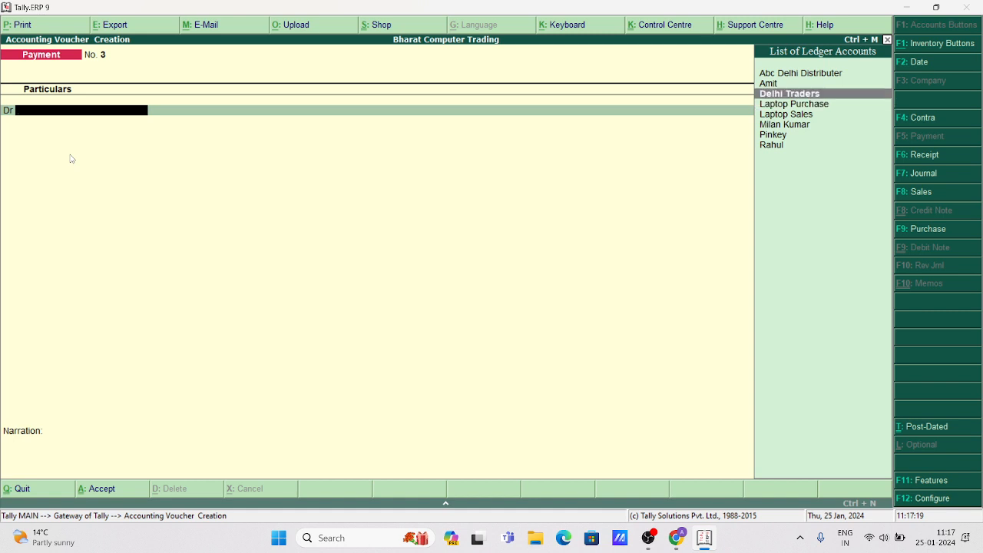
{"action": "key", "text": "Return"}
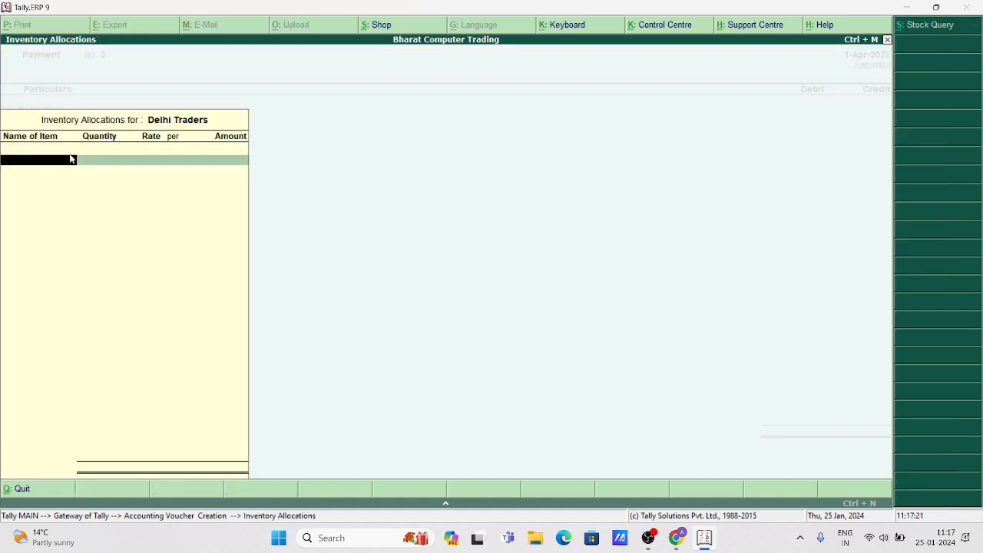
{"action": "key", "text": "Escape"}
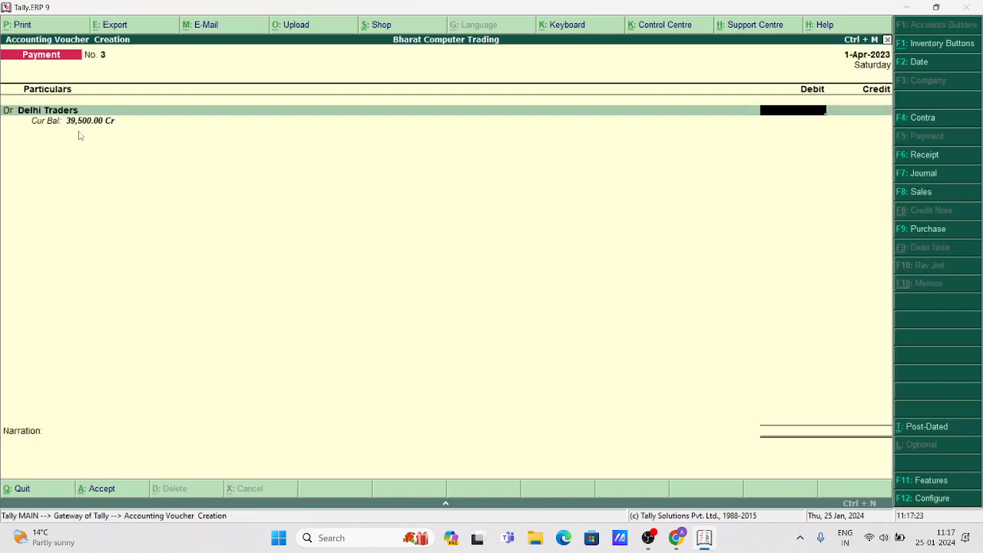
{"action": "type", "text": "39500"}
{"action": "key", "text": "Return"}
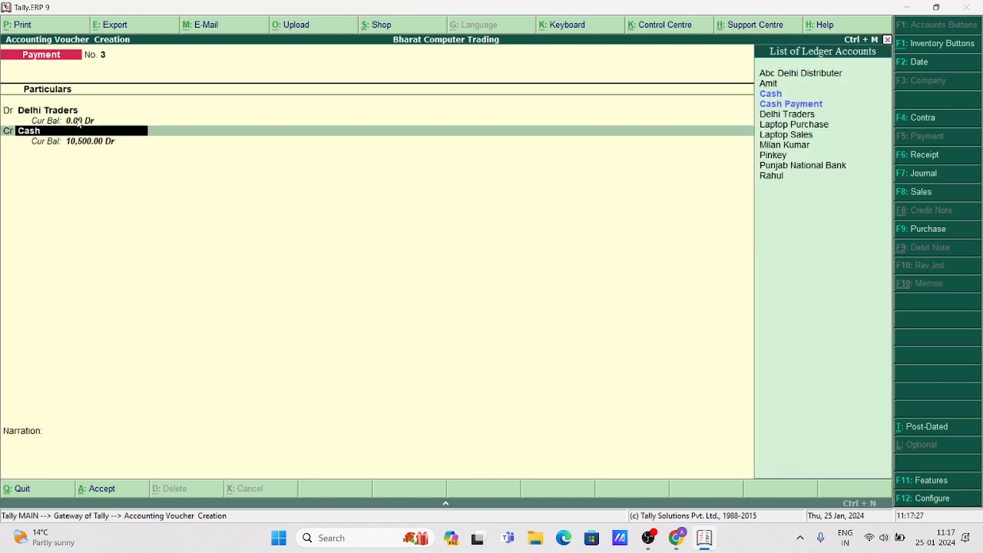
{"action": "key", "text": "Return"}
{"action": "key", "text": "Return"}
{"action": "key", "text": "Return"}
{"action": "key", "text": "Return"}
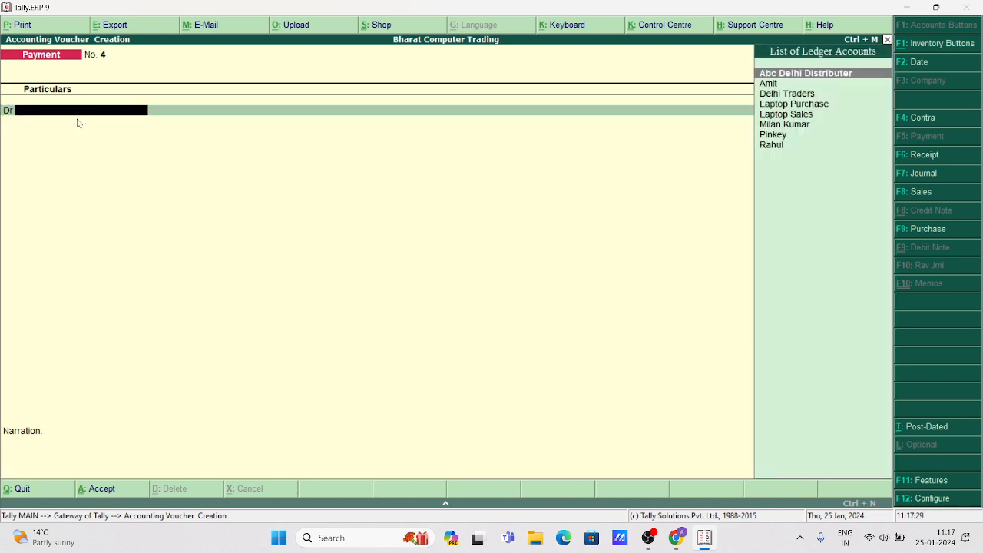
{"action": "key", "text": "Escape"}
{"action": "key", "text": "Return"}
{"action": "key", "text": "Escape"}
{"action": "key", "text": "n"}
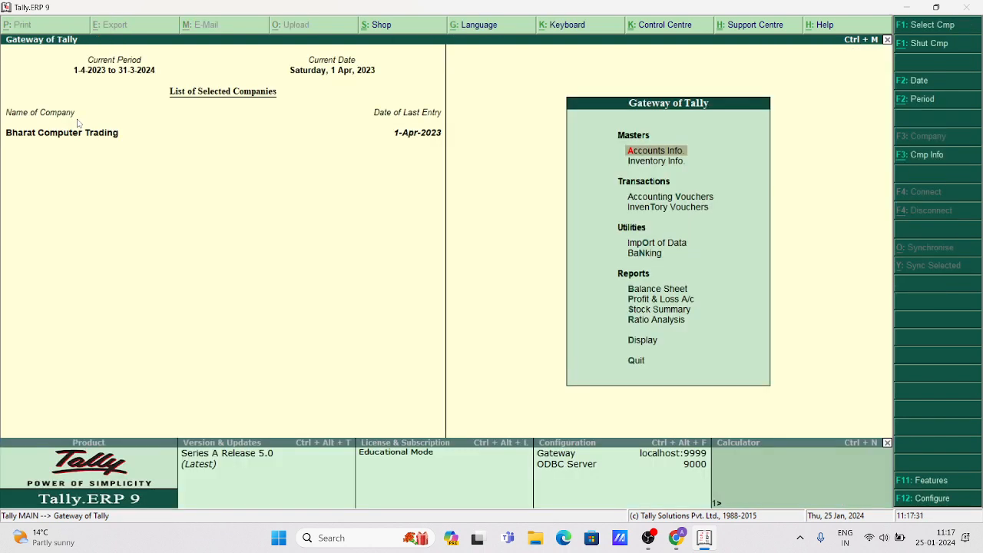
{"action": "key", "text": "Down"}
{"action": "key", "text": "Down"}
{"action": "key", "text": "Down"}
{"action": "key", "text": "Down"}
{"action": "key", "text": "Down"}
{"action": "key", "text": "Down"}
{"action": "key", "text": "Down"}
{"action": "key", "text": "Down"}
{"action": "key", "text": "Down"}
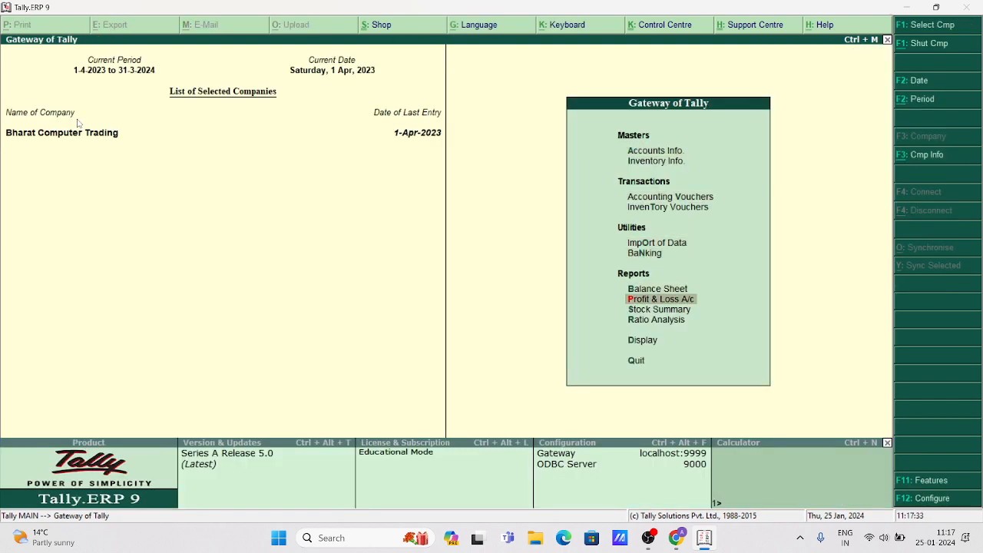
{"action": "key", "text": "Down"}
{"action": "key", "text": "Return"}
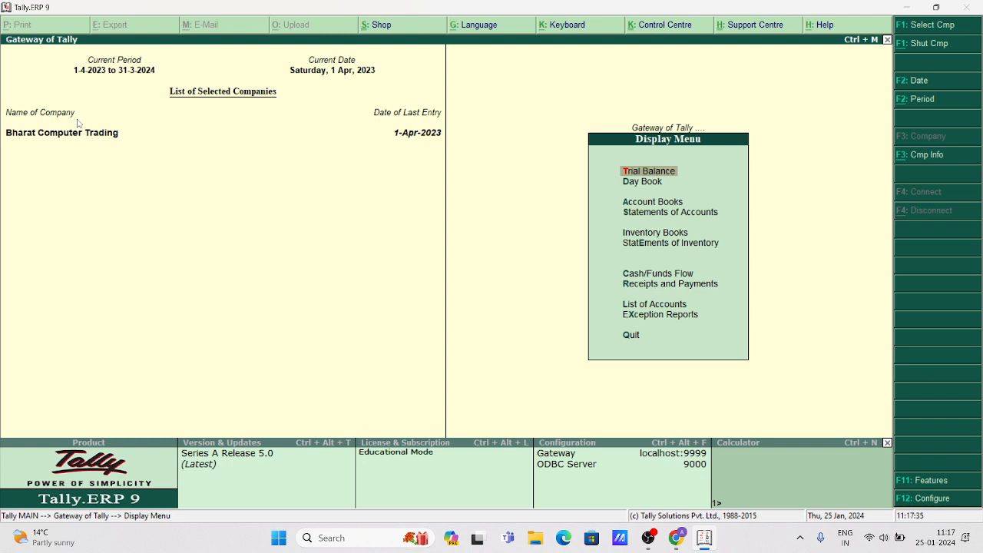
{"action": "key", "text": "Down"}
{"action": "key", "text": "Down"}
{"action": "key", "text": "Return"}
{"action": "key", "text": "Return"}
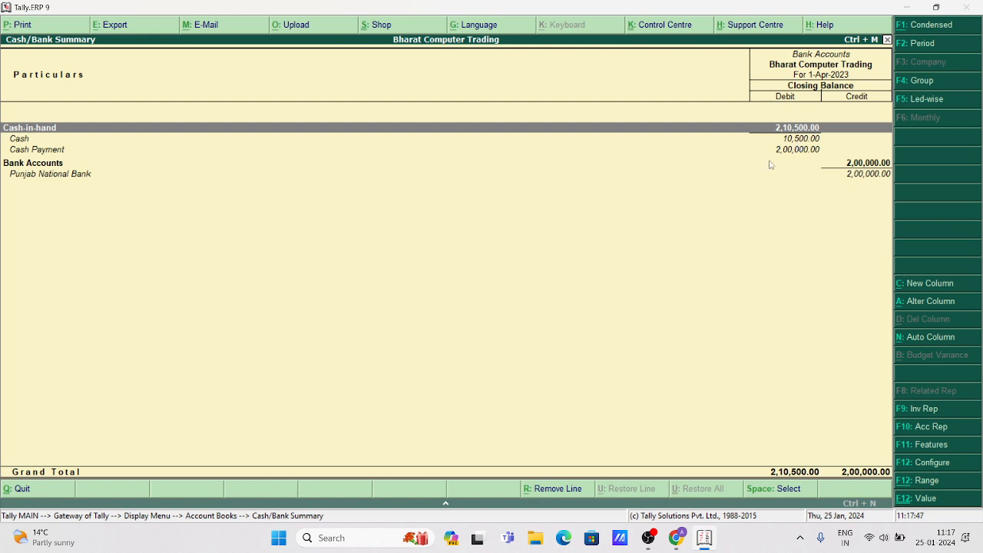
{"action": "key", "text": "Escape"}
{"action": "key", "text": "Escape"}
{"action": "key", "text": "Escape"}
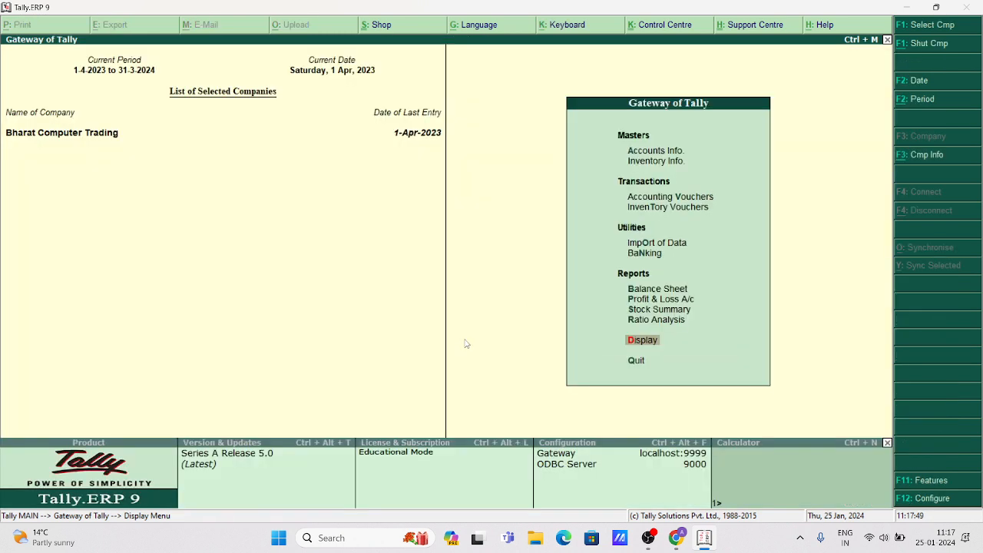
Record a Receipt voucher of 77,000 from a customer into Cash.
{"action": "key", "text": "Up"}
{"action": "key", "text": "Up"}
{"action": "key", "text": "Up"}
{"action": "key", "text": "Up"}
{"action": "key", "text": "Up"}
{"action": "key", "text": "Up"}
{"action": "key", "text": "Up"}
{"action": "key", "text": "Up"}
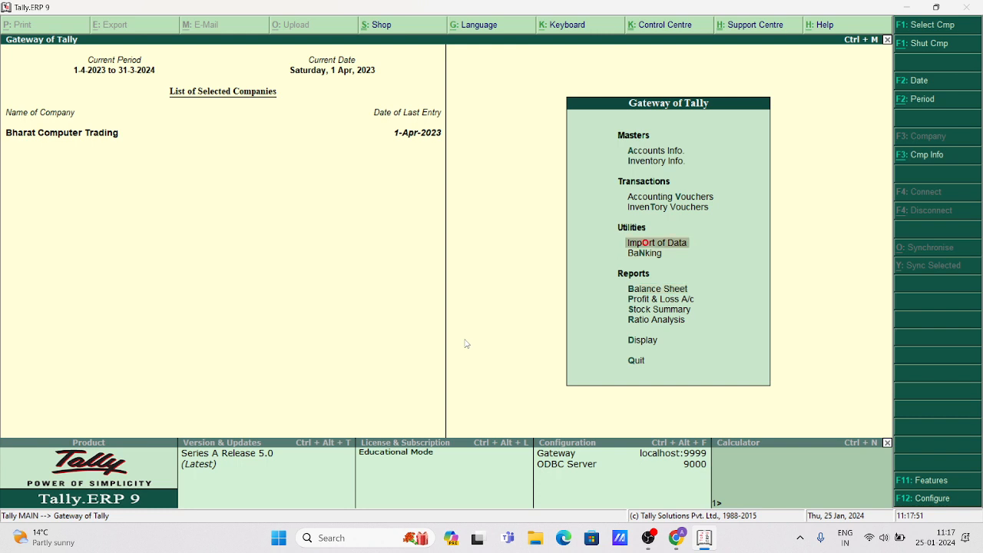
{"action": "key", "text": "Return"}
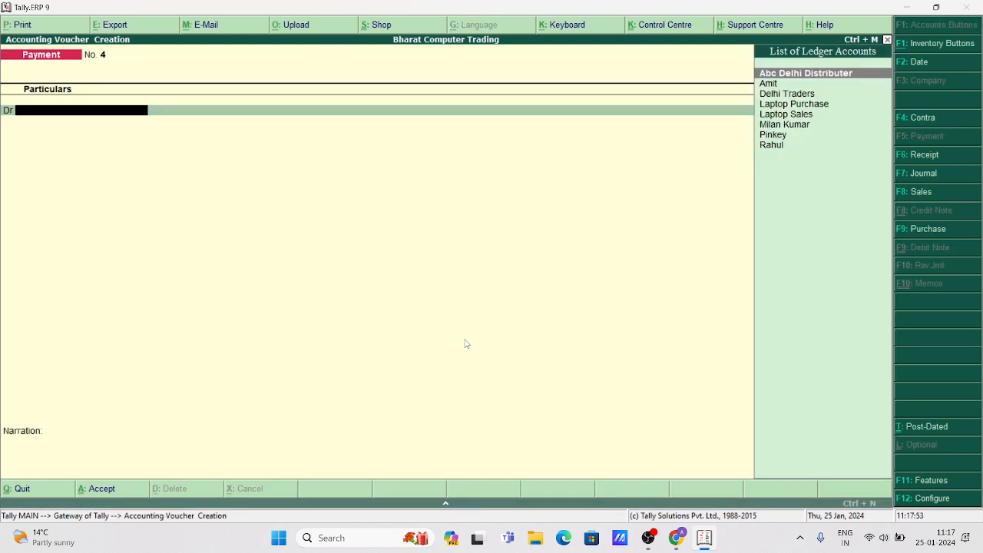
{"action": "key", "text": "F6"}
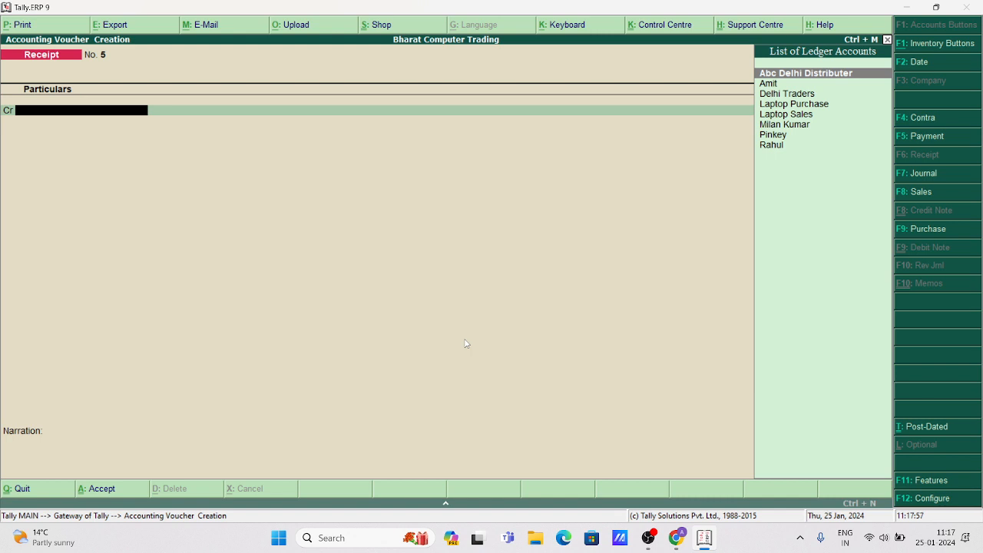
{"action": "type", "text": "p"}
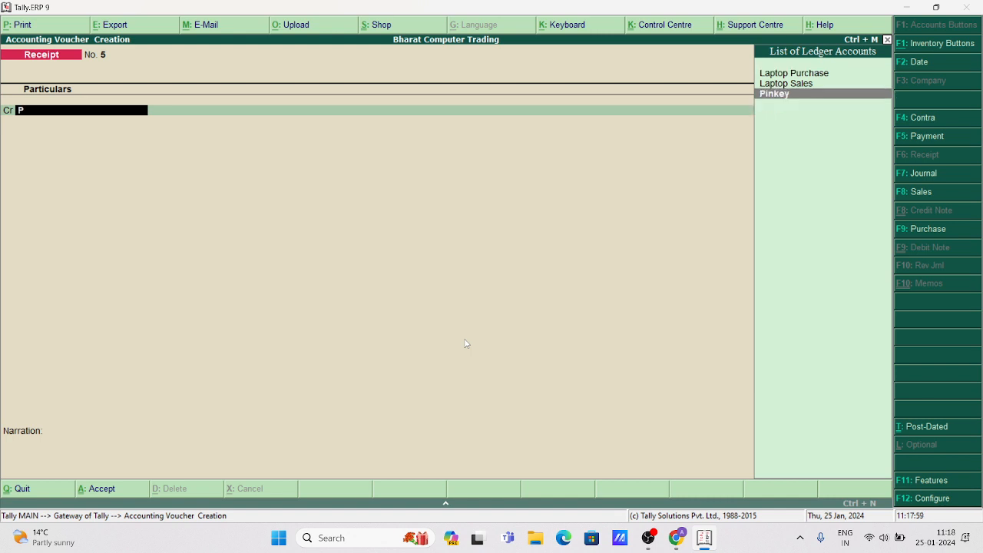
{"action": "type", "text": "i"}
{"action": "key", "text": "Return"}
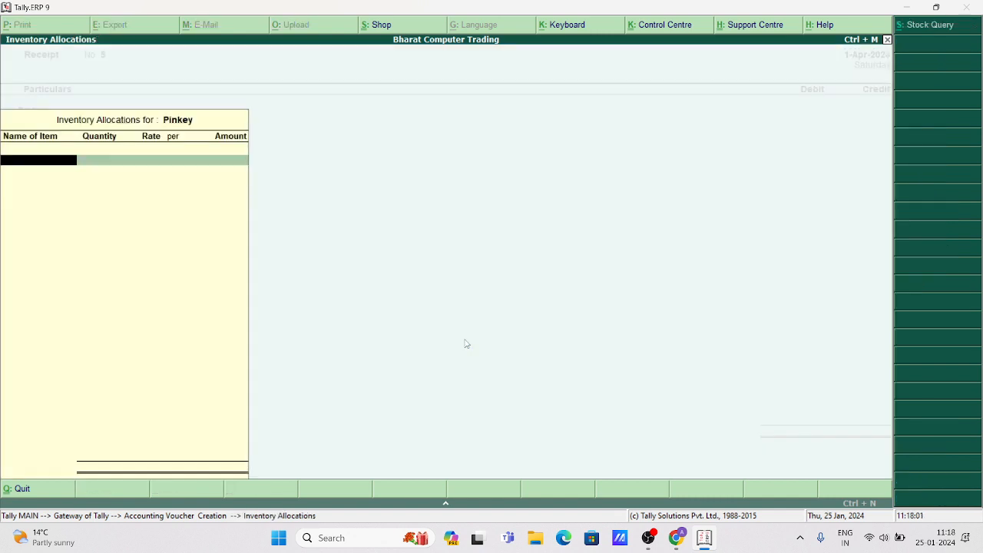
{"action": "key", "text": "Return"}
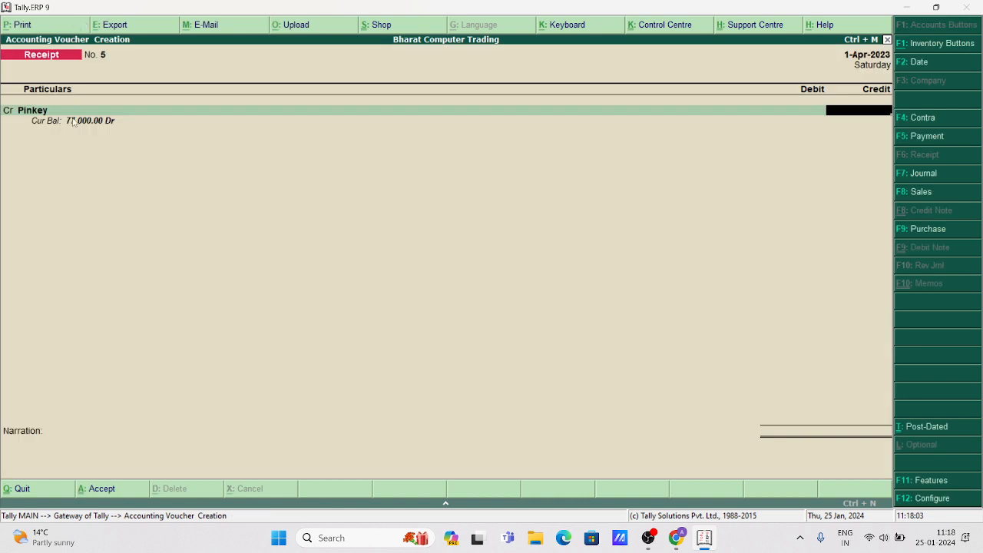
{"action": "type", "text": "77000"}
{"action": "key", "text": "Return"}
{"action": "key", "text": "Return"}
{"action": "key", "text": "Return"}
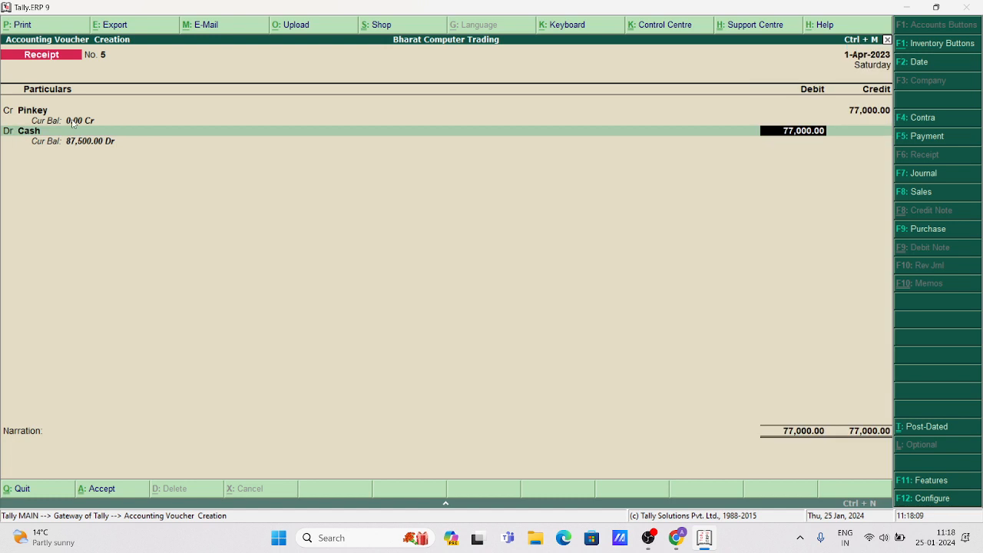
{"action": "key", "text": "Return"}
{"action": "key", "text": "Return"}
{"action": "key", "text": "Return"}
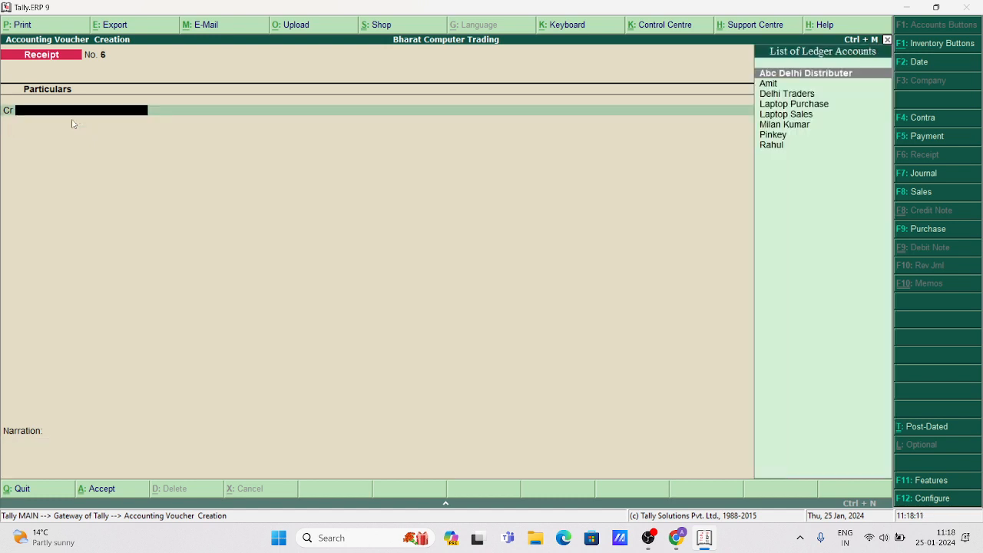
Record a second receipt of 70,000 from another customer into Cash.
{"action": "key", "text": "Down"}
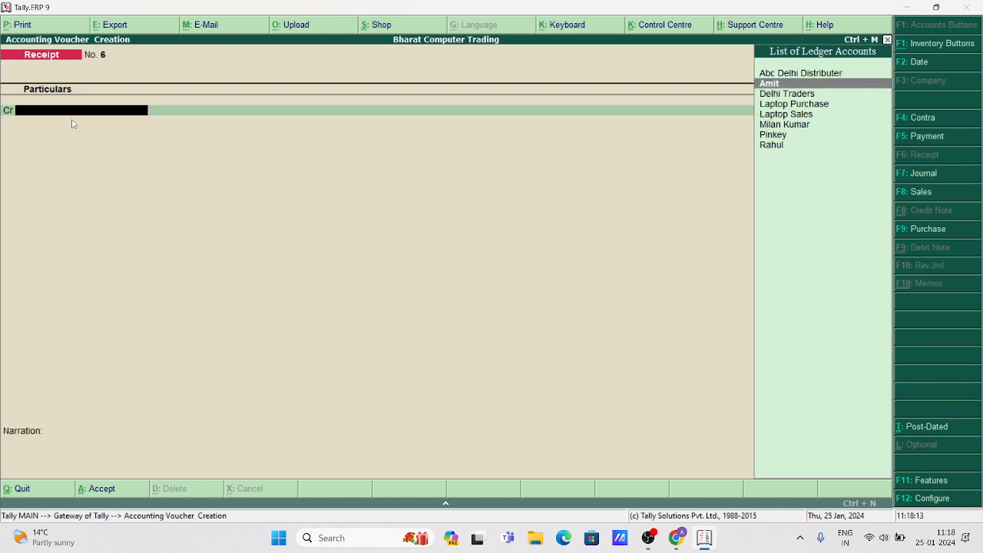
{"action": "type", "text": "m"}
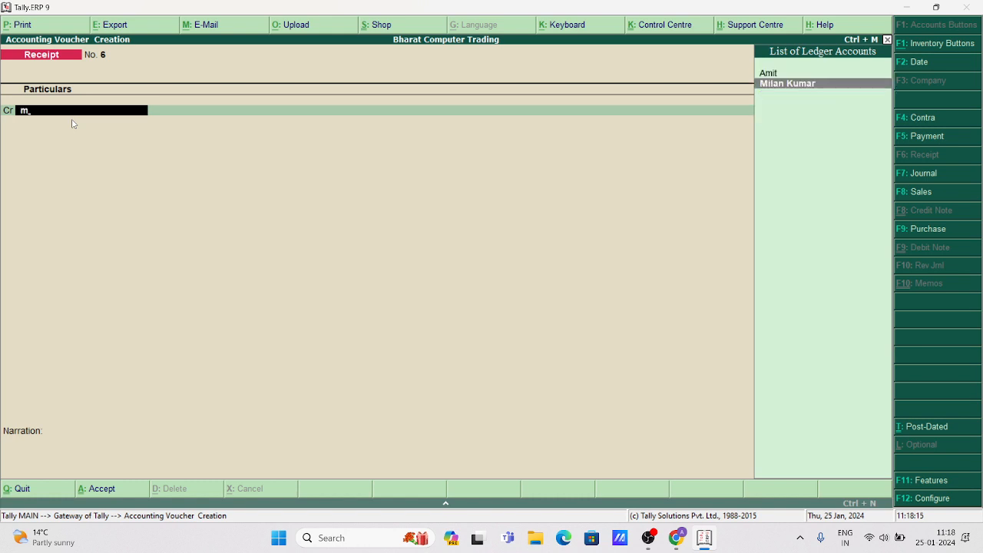
{"action": "key", "text": "Return"}
{"action": "key", "text": "Return"}
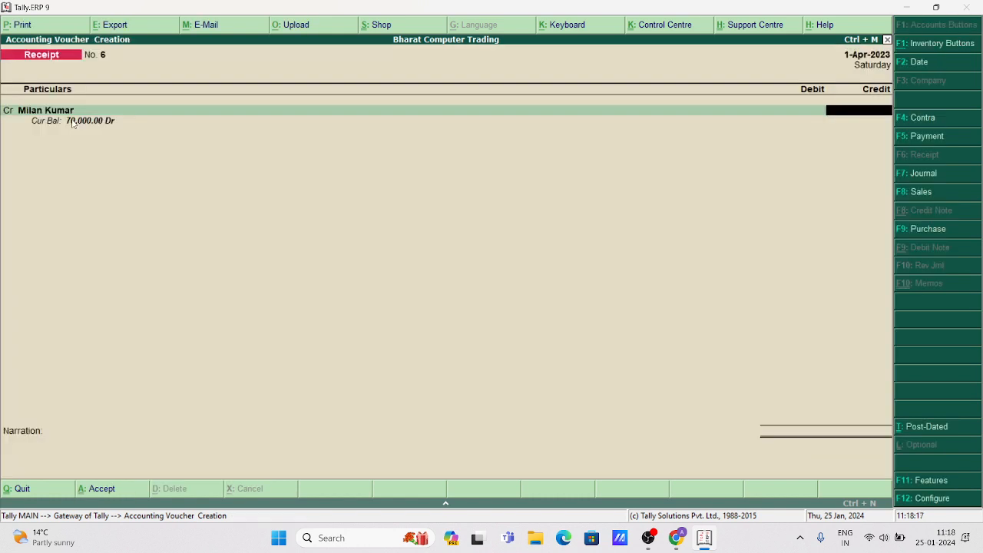
{"action": "type", "text": "70000"}
{"action": "key", "text": "Return"}
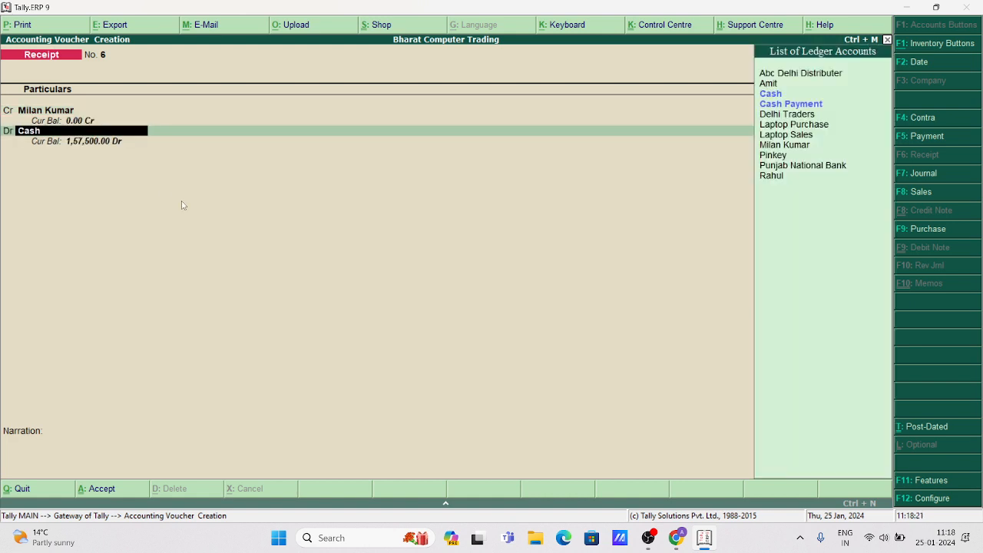
{"action": "key", "text": "Return"}
{"action": "key", "text": "Return"}
{"action": "key", "text": "Return"}
{"action": "key", "text": "Return"}
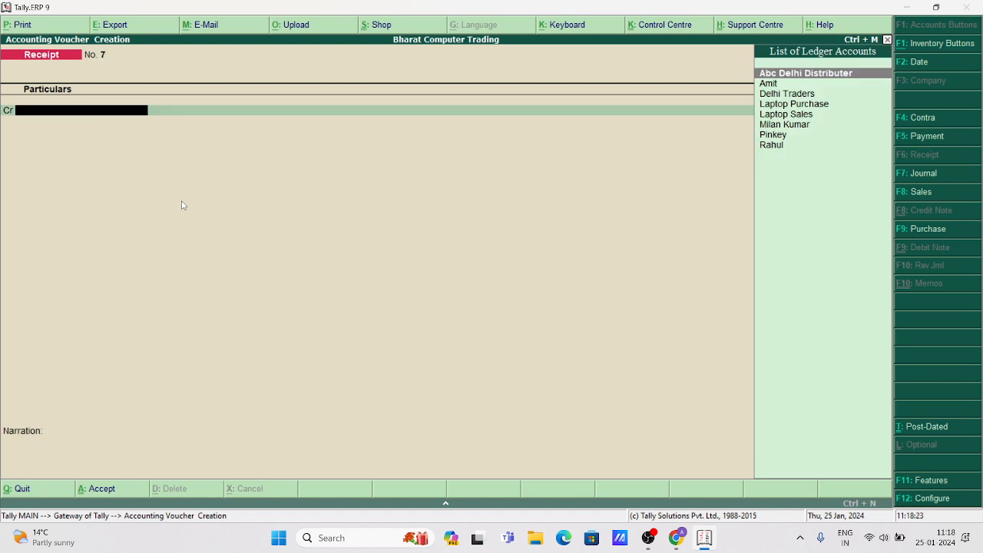
{"action": "key", "text": "Down"}
Record a third receipt of 70,000 from a customer, saving voucher No. 7.
{"action": "key", "text": "Return"}
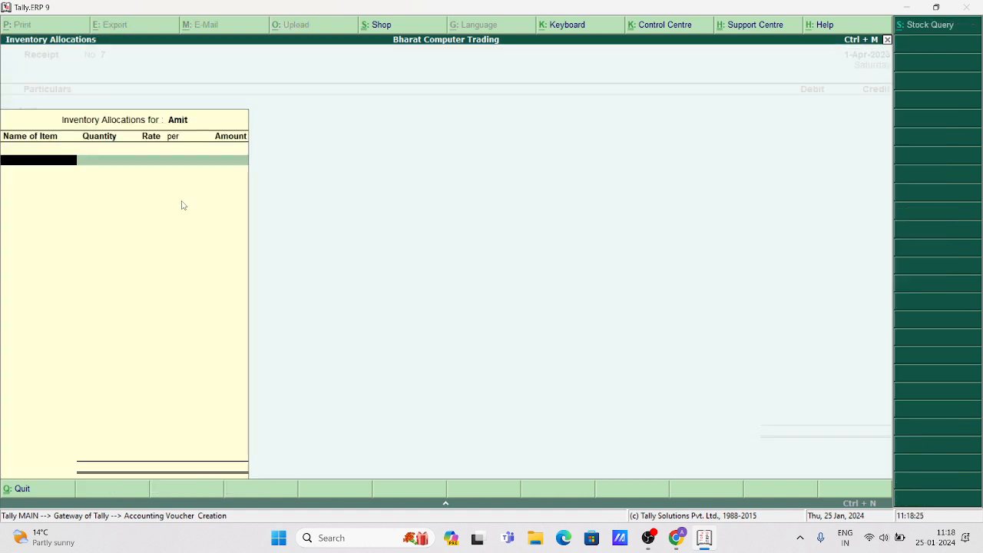
{"action": "key", "text": "Return"}
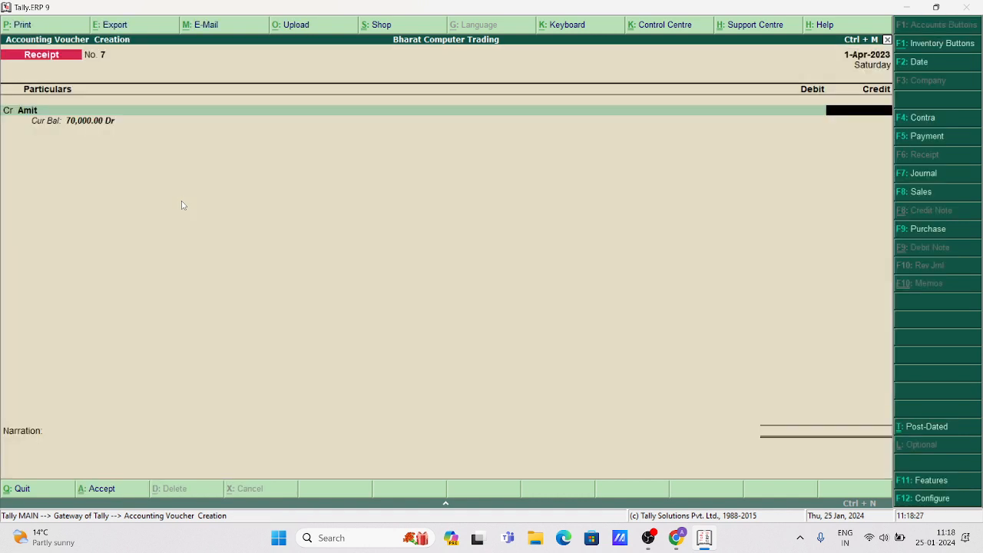
{"action": "type", "text": "70000"}
{"action": "key", "text": "Return"}
{"action": "key", "text": "Return"}
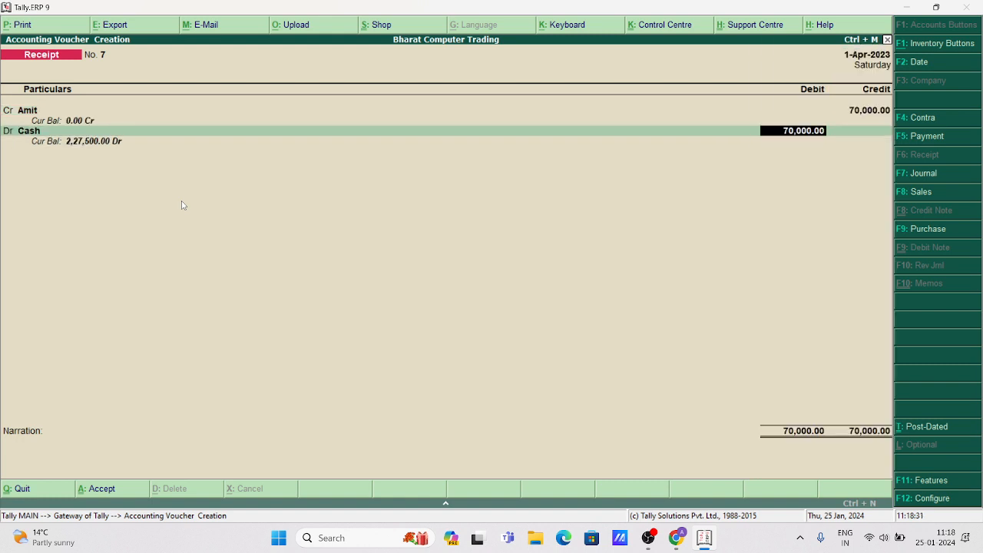
{"action": "key", "text": "Return"}
{"action": "key", "text": "Return"}
{"action": "key", "text": "Return"}
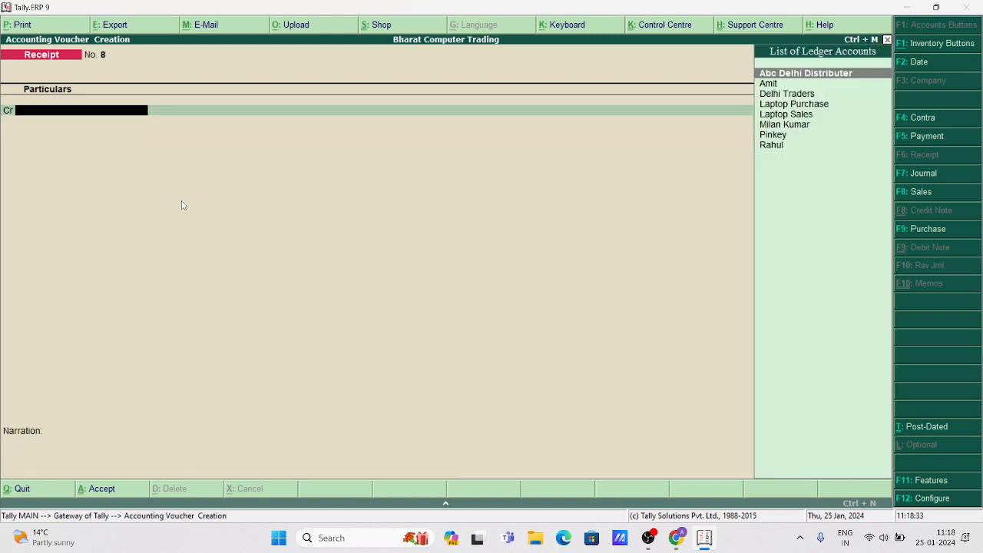
Abandon the unfinished next receipt and leave voucher entry.
{"action": "key", "text": "Down"}
{"action": "key", "text": "Down"}
{"action": "key", "text": "Down"}
{"action": "key", "text": "Down"}
{"action": "key", "text": "Down"}
{"action": "key", "text": "Down"}
{"action": "key", "text": "Down"}
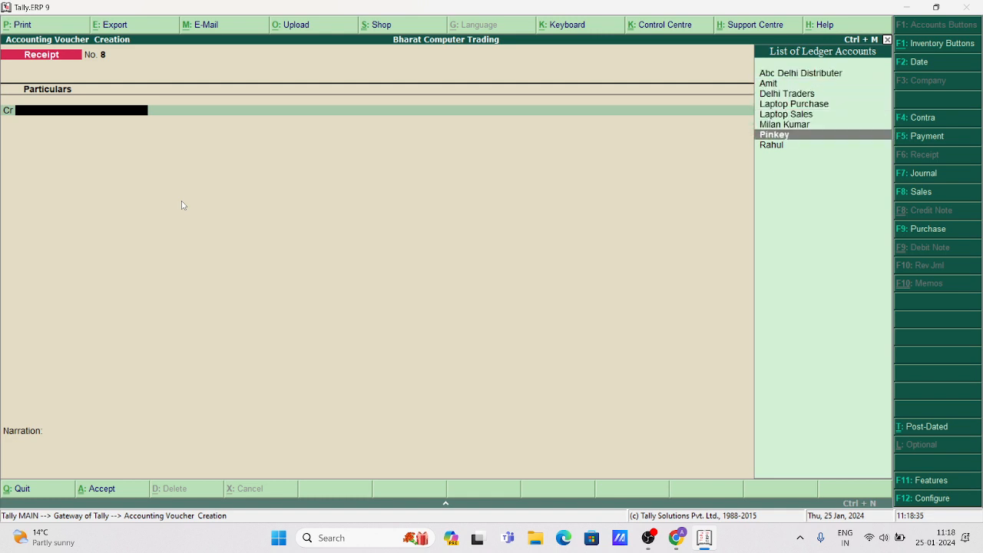
{"action": "key", "text": "Return"}
{"action": "key", "text": "Escape"}
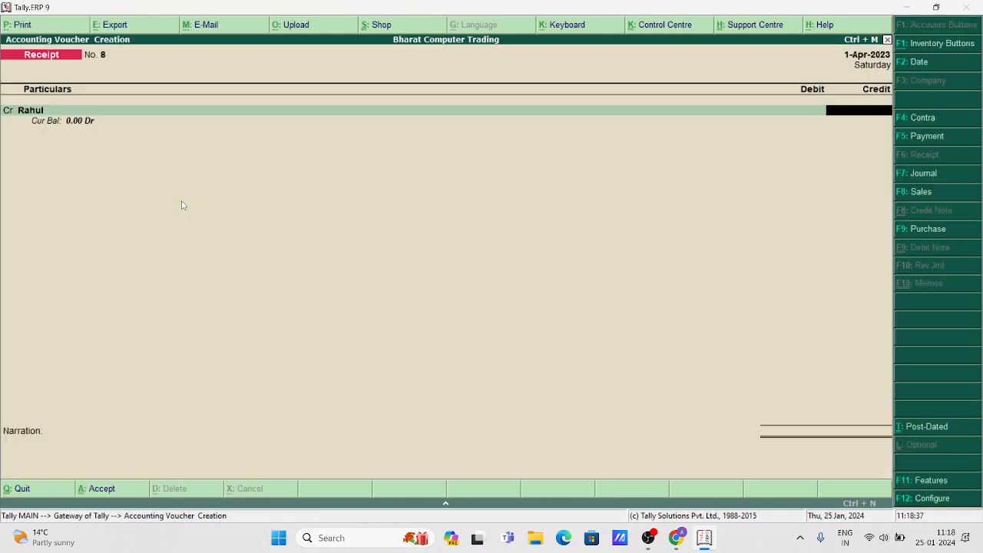
{"action": "key", "text": "Escape"}
{"action": "key", "text": "Return"}
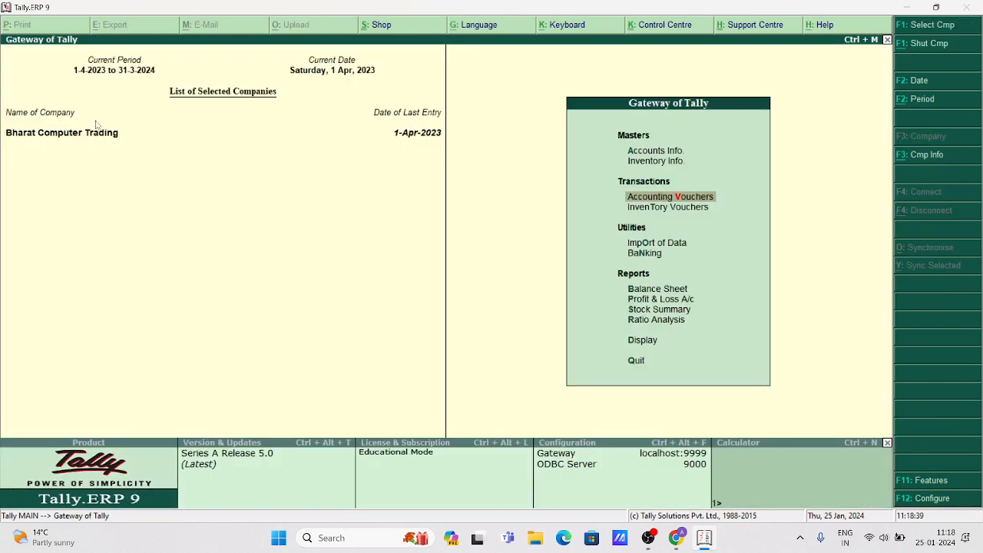
Glance at the Stock Summary, then go to Display > Account Books.
{"action": "key", "text": "Down"}
{"action": "key", "text": "Down"}
{"action": "key", "text": "Down"}
{"action": "key", "text": "Down"}
{"action": "key", "text": "Down"}
{"action": "key", "text": "Down"}
{"action": "key", "text": "Down"}
{"action": "key", "text": "Down"}
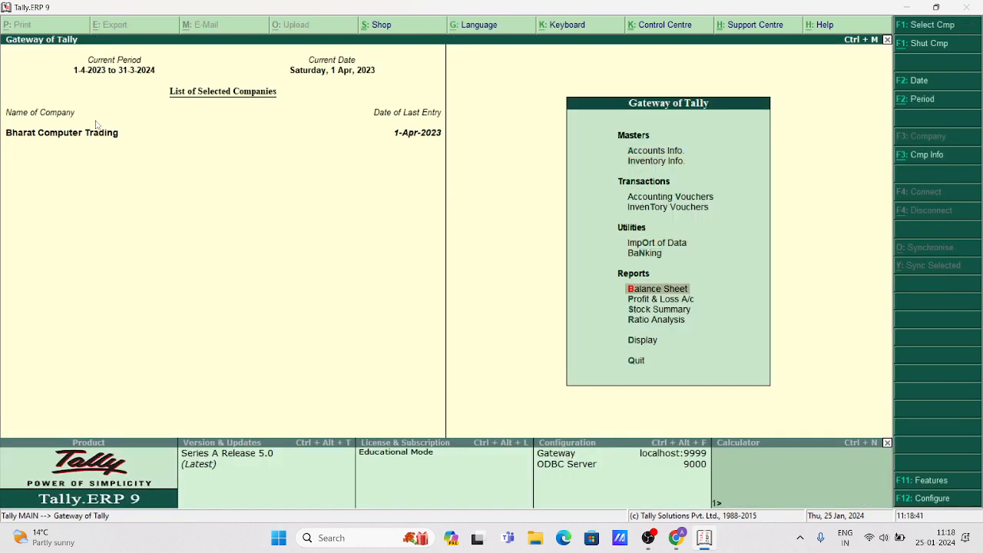
{"action": "key", "text": "Return"}
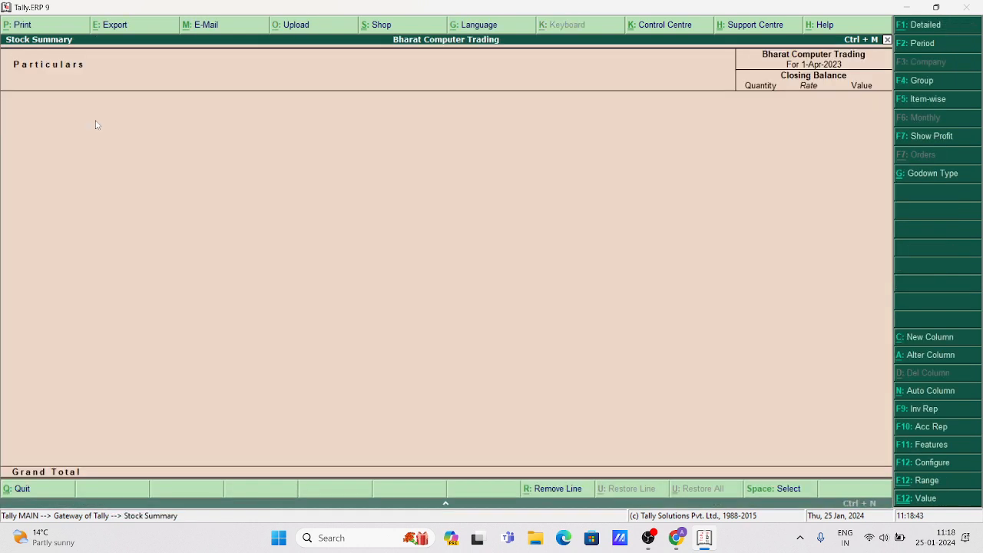
{"action": "key", "text": "Escape"}
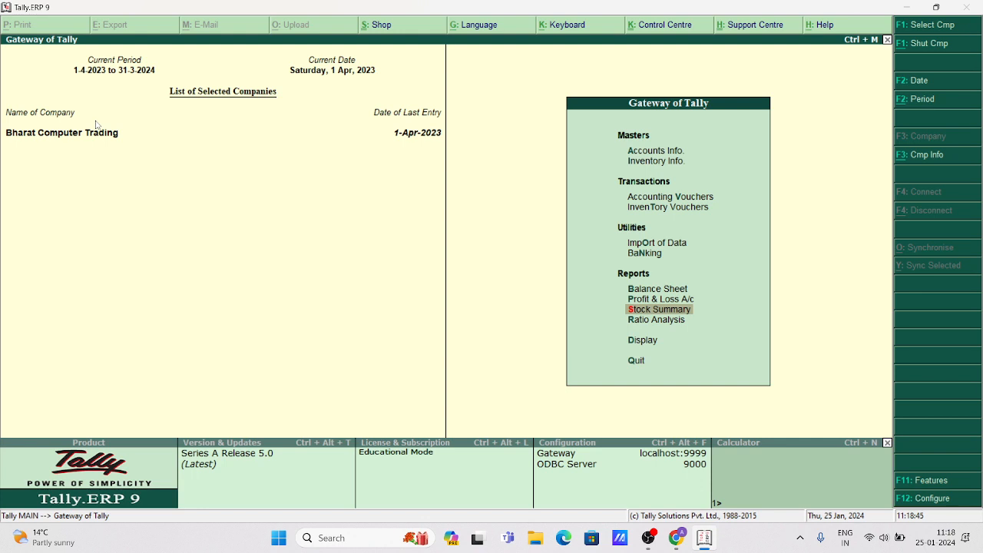
{"action": "key", "text": "Down"}
{"action": "key", "text": "Down"}
{"action": "key", "text": "Return"}
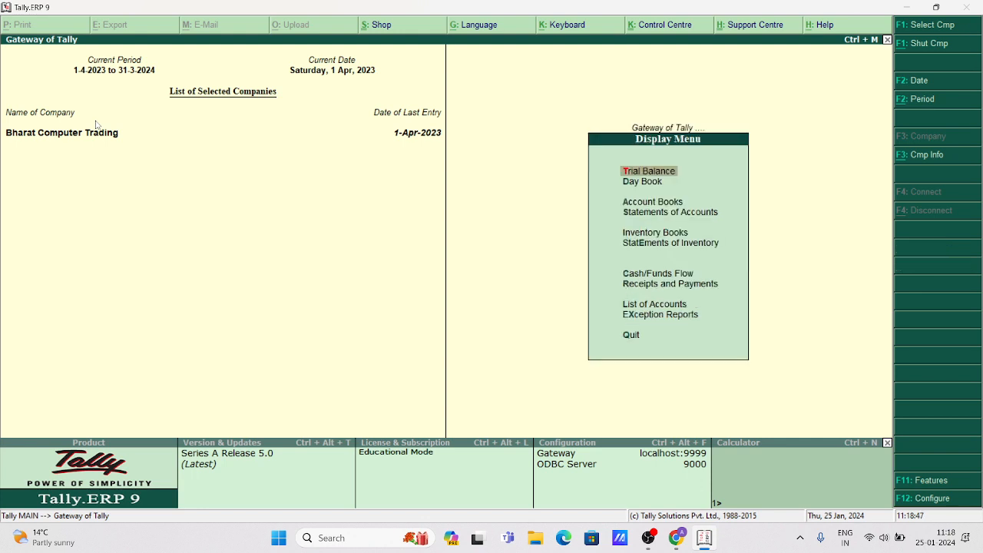
{"action": "key", "text": "Down"}
{"action": "key", "text": "Down"}
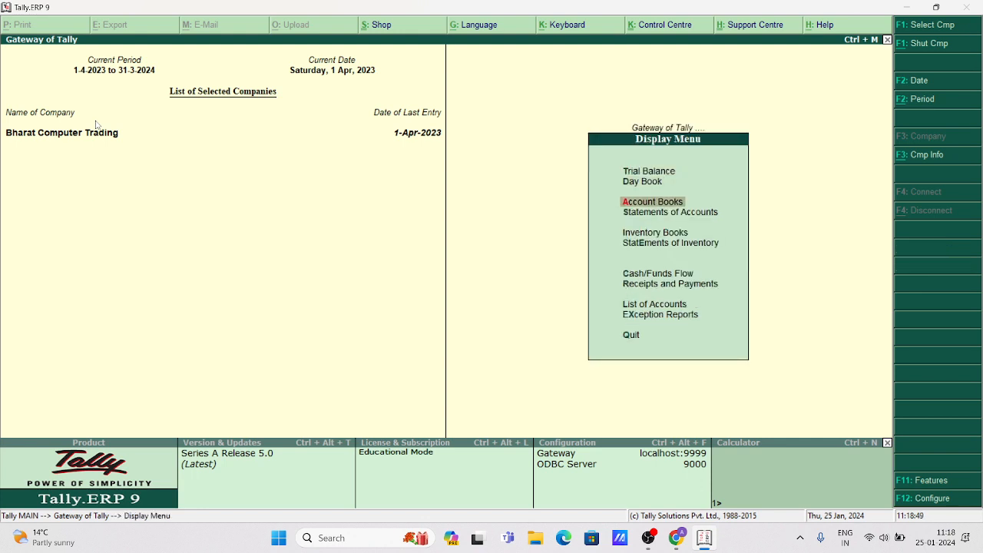
{"action": "key", "text": "Return"}
{"action": "key", "text": "Return"}
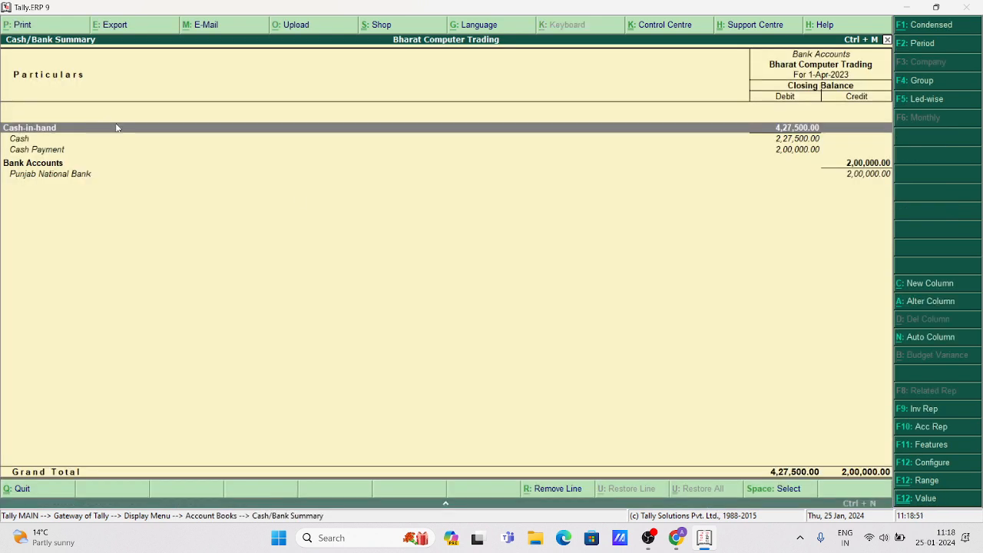